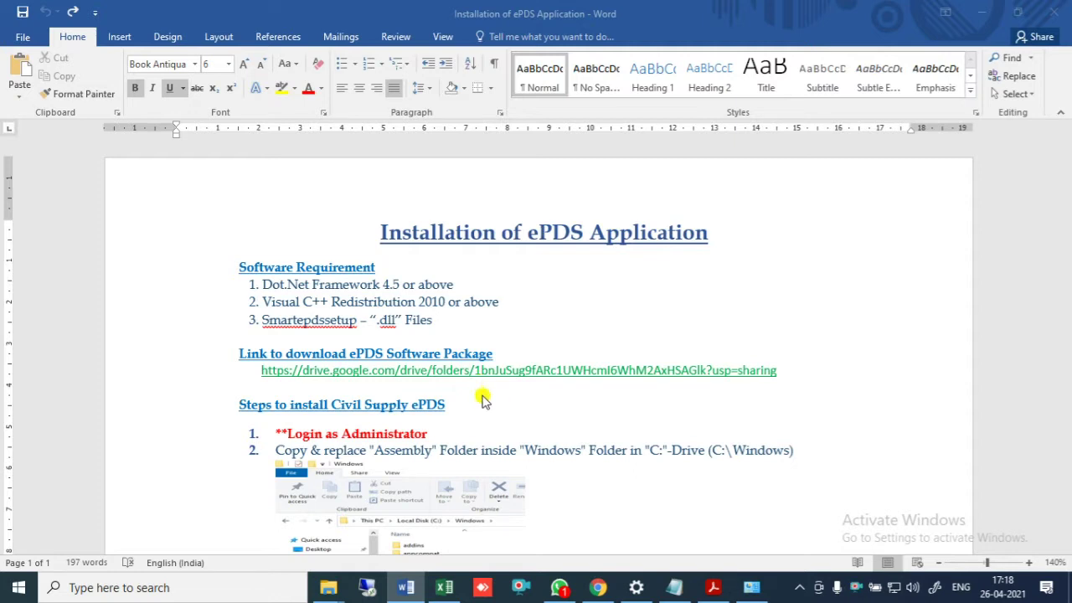
Copy the Google Drive link under "Link to download ePDS Software Package" in the installation document.
scroll(506, 389, down, 1)
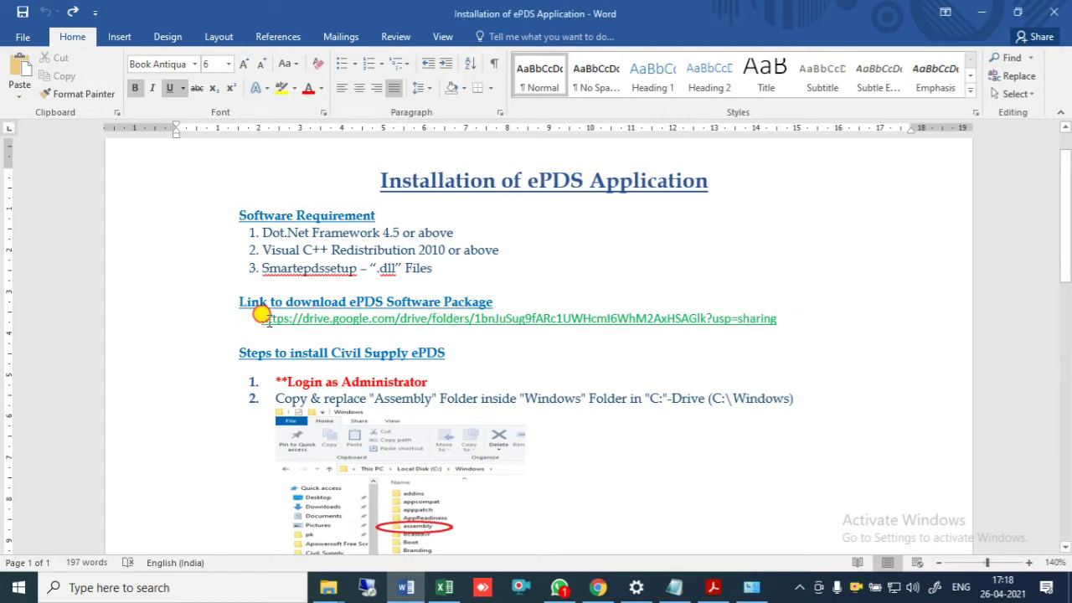
click(325, 320)
double_click(326, 320)
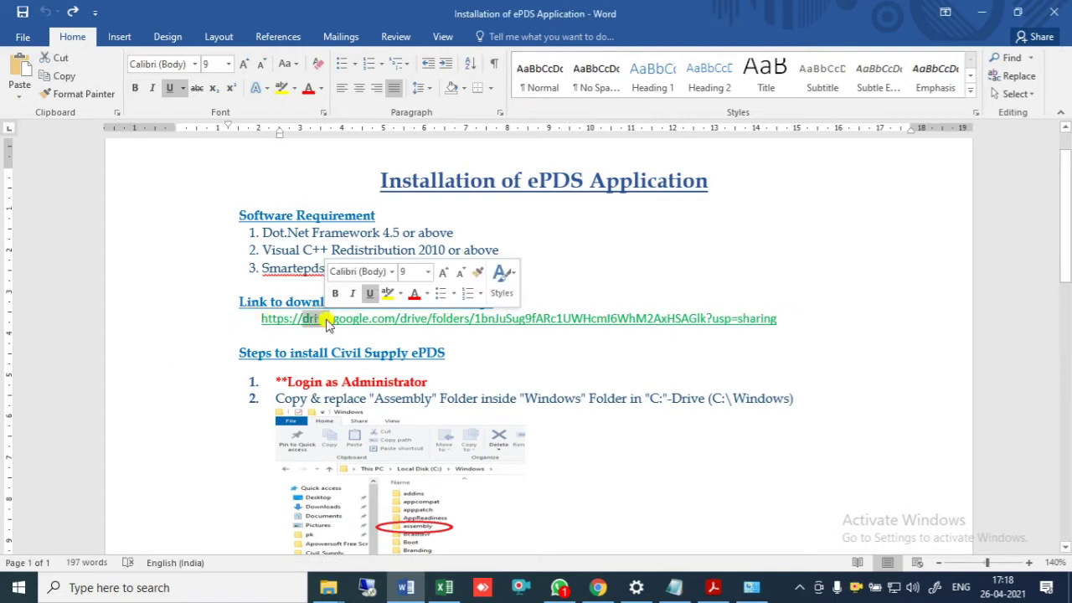
key(ctrl+a)
click(450, 340)
drag(261, 318, 712, 318)
key(ctrl+c)
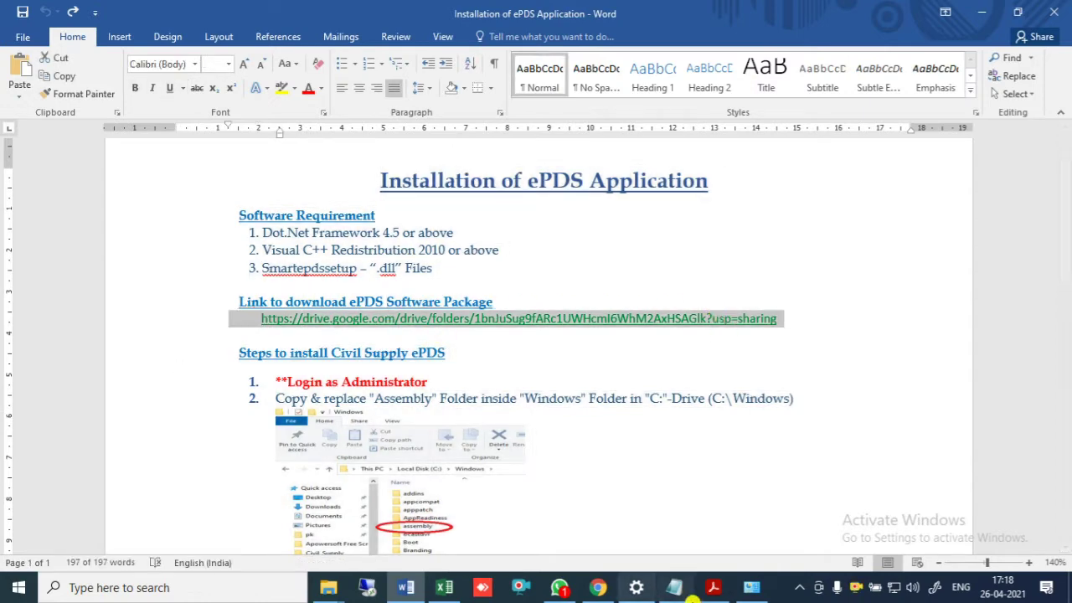
Switch to Chrome, close the Your Orders tab and open the copied Google Drive folder link in a new tab.
click(591, 589)
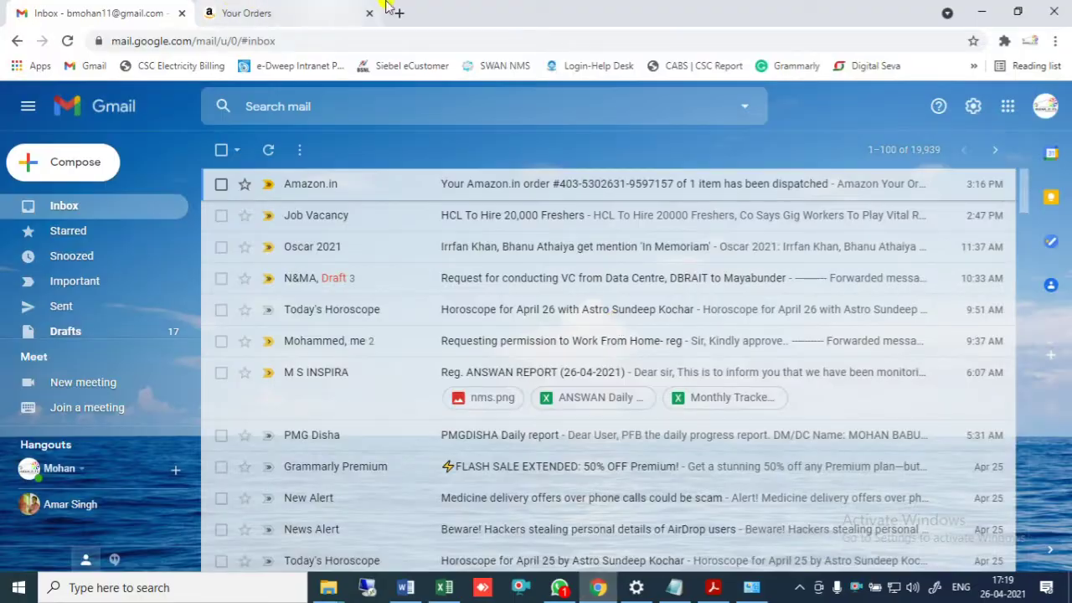
click(356, 12)
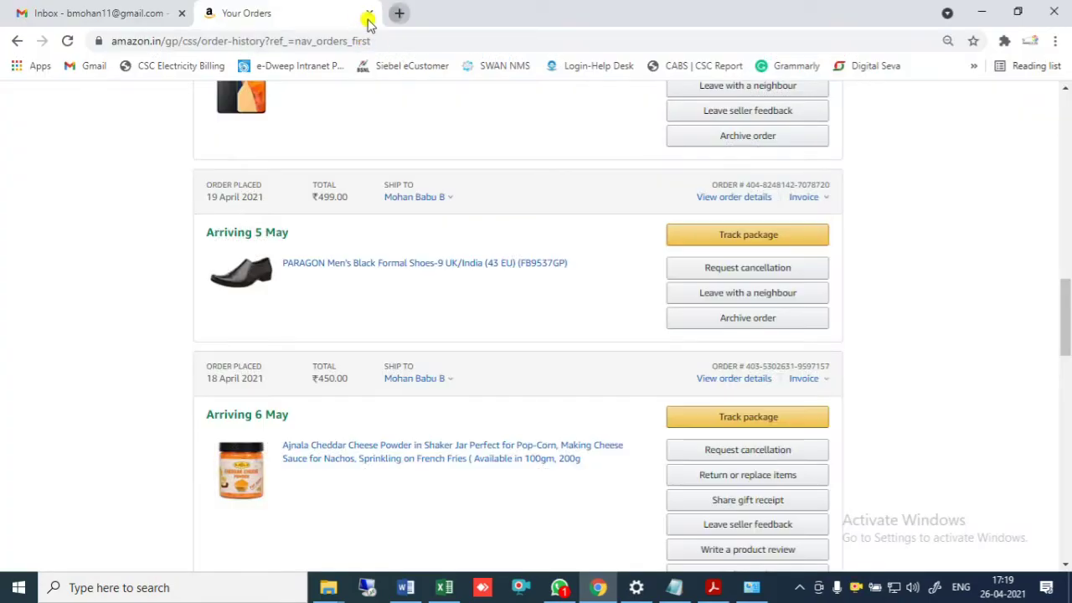
key(ctrl+t)
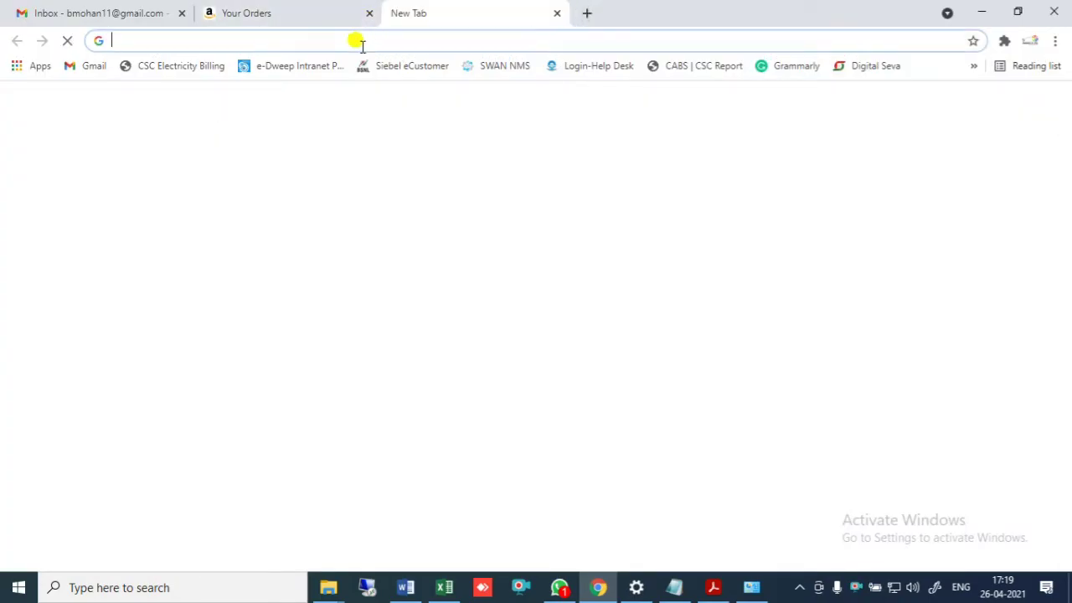
key(ctrl+v)
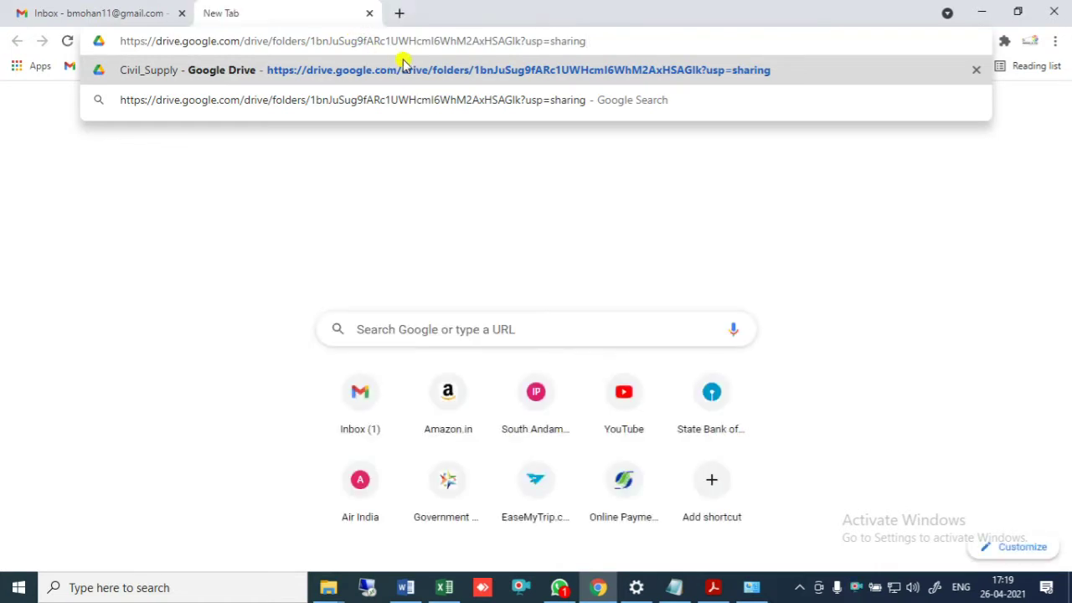
key(Return)
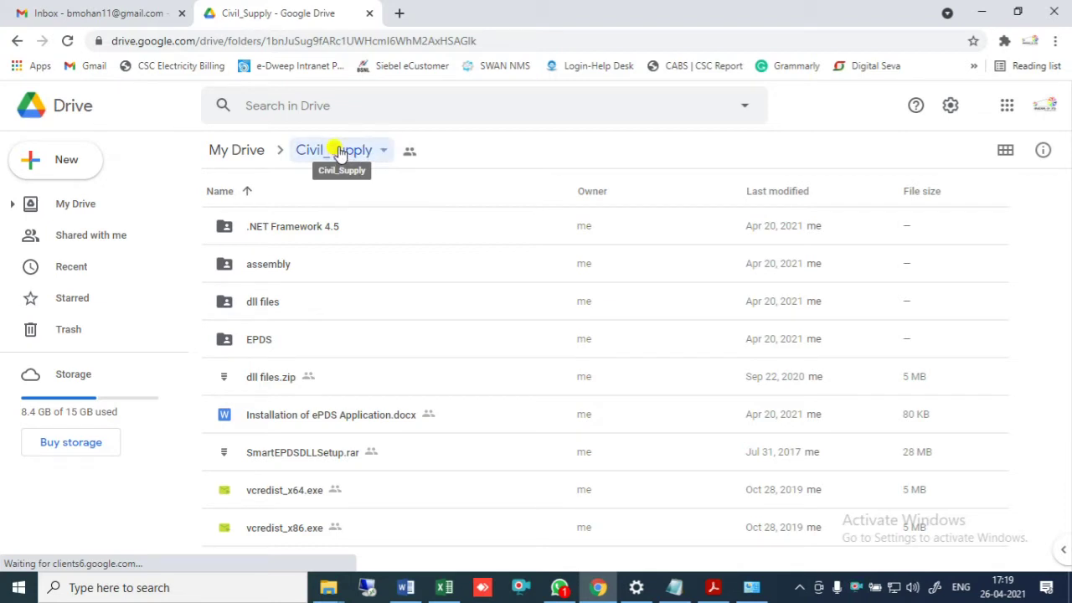
Download the whole Civil_Supply folder from Google Drive and minimize the browser.
click(340, 155)
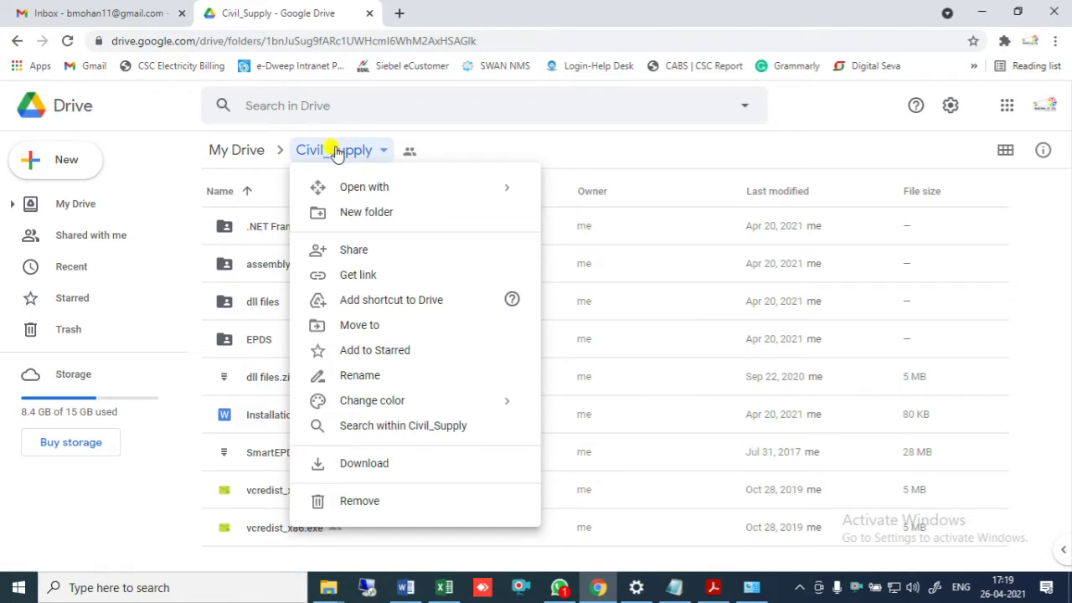
click(359, 467)
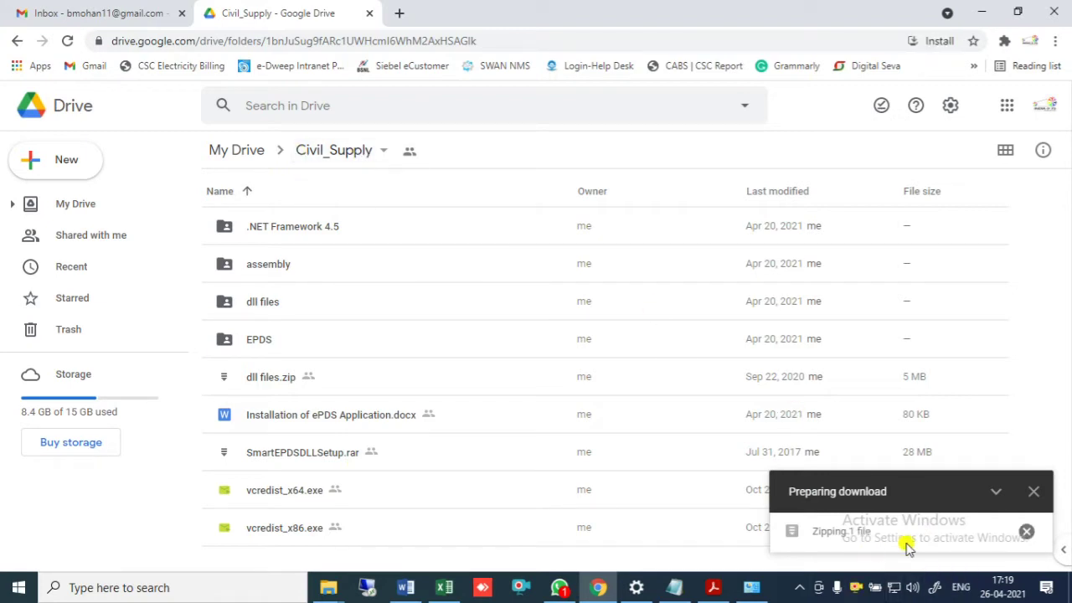
click(980, 13)
Read installation steps 1 to 3 in the Word document, covering administrator login, the Assembly folder and .NET Framework for Windows 7 and 10.
scroll(519, 419, down, 2)
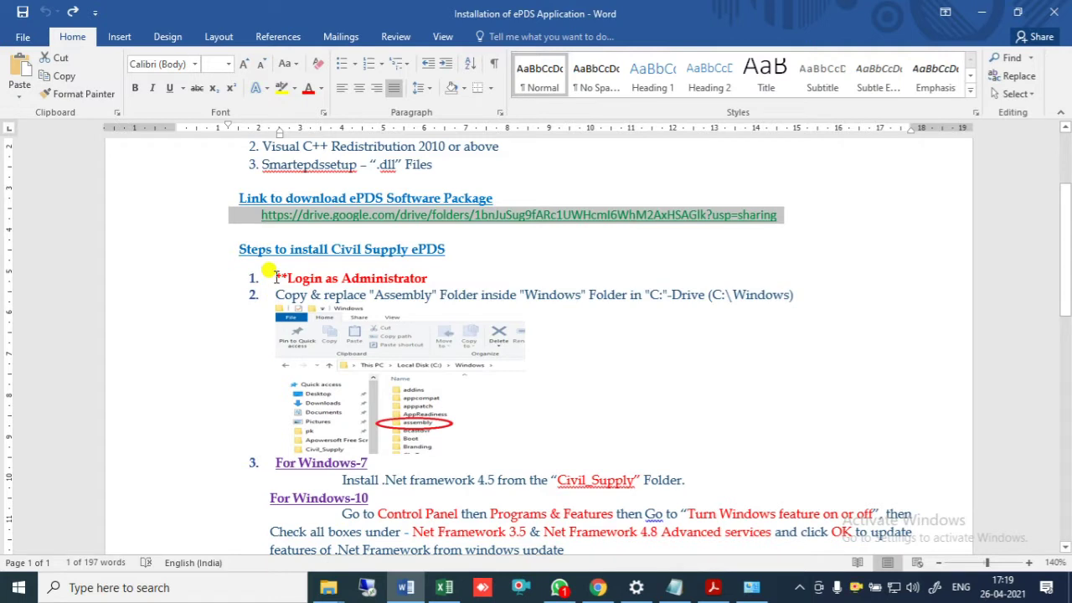
click(452, 269)
drag(446, 274, 279, 274)
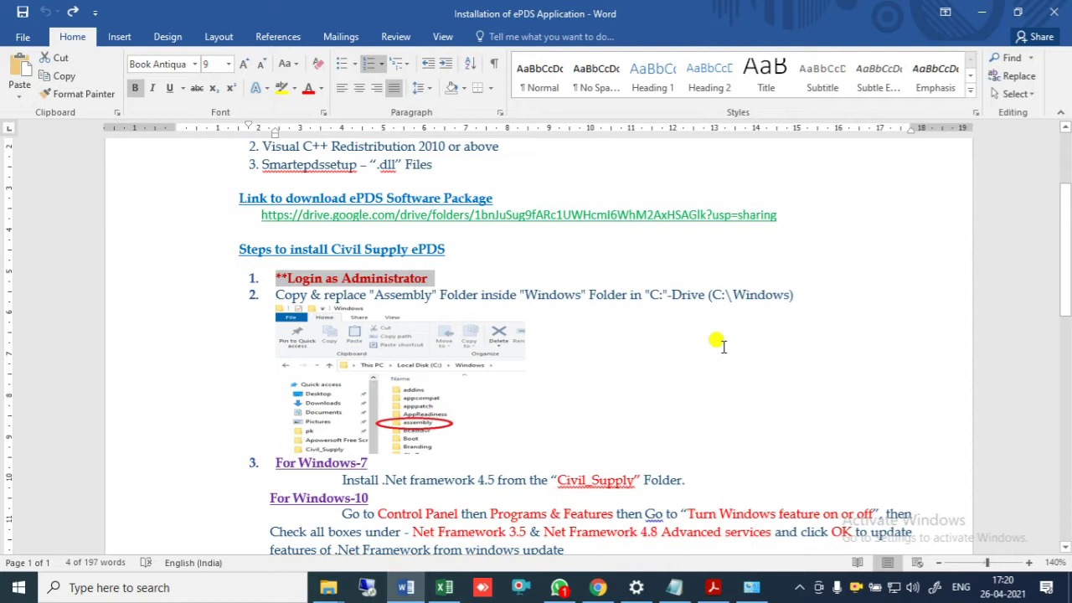
scroll(713, 352, down, 3)
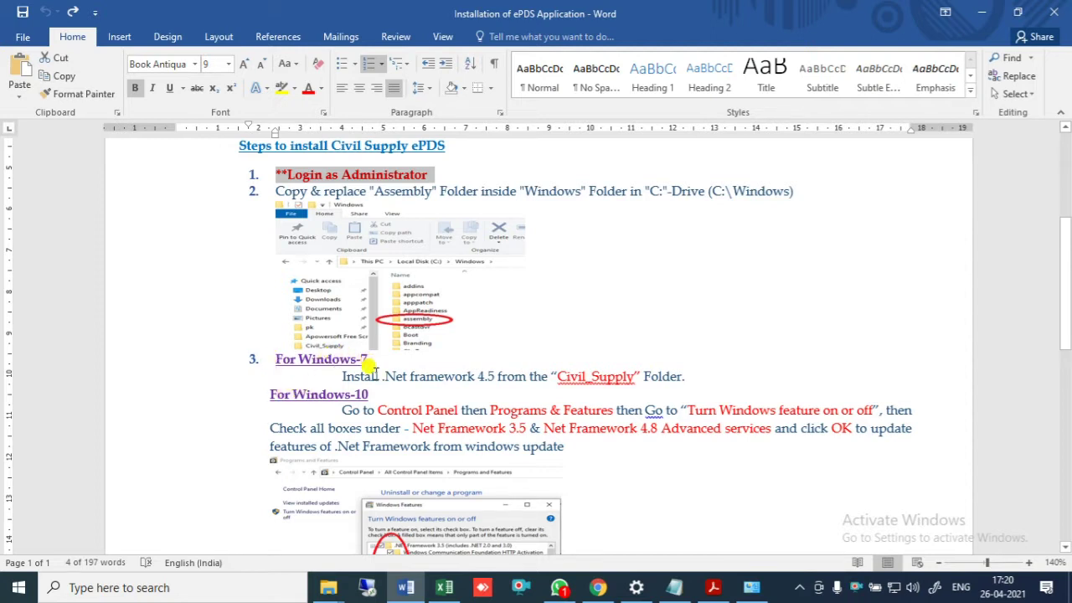
drag(342, 376, 688, 374)
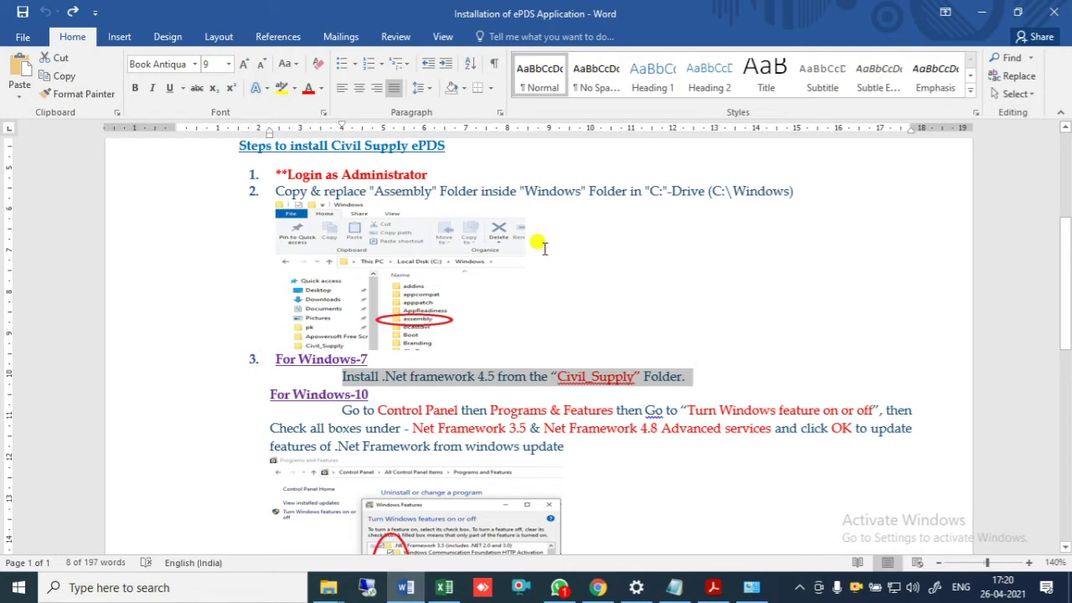
scroll(662, 469, down, 3)
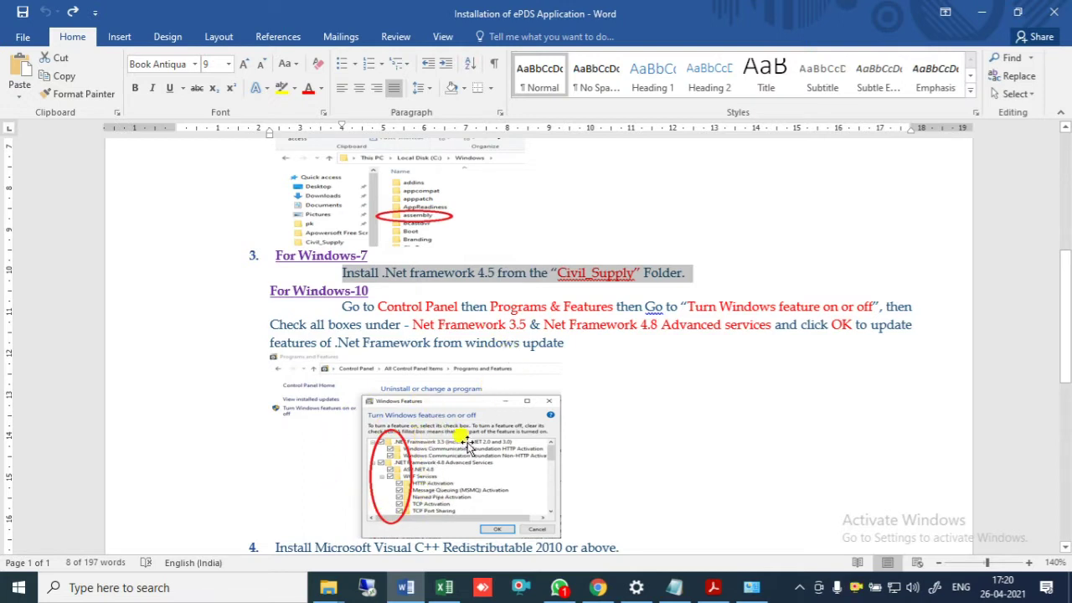
scroll(498, 448, down, 1)
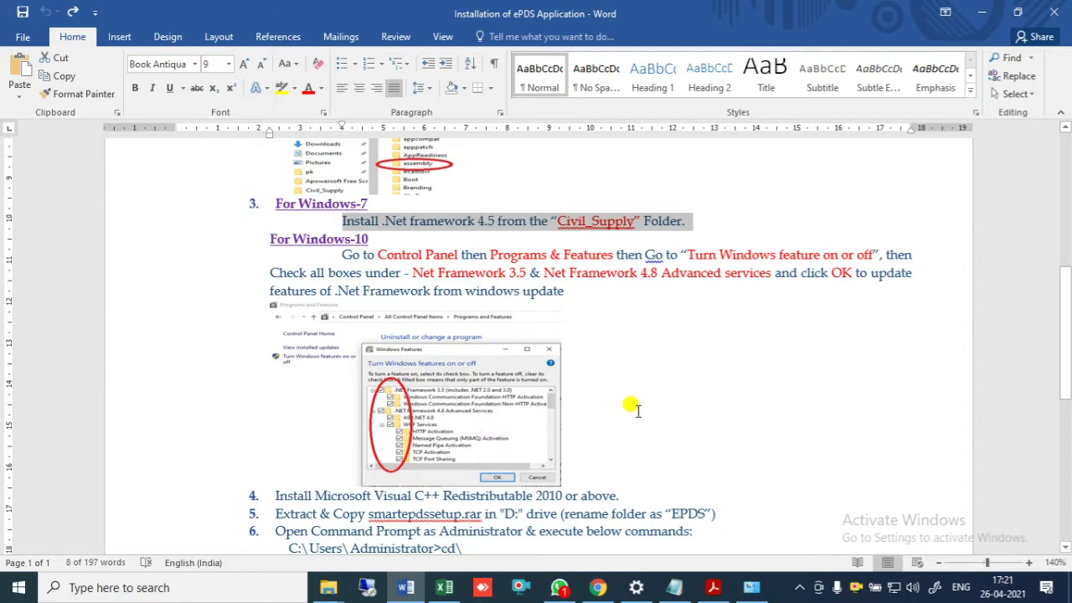
scroll(633, 409, down, 1)
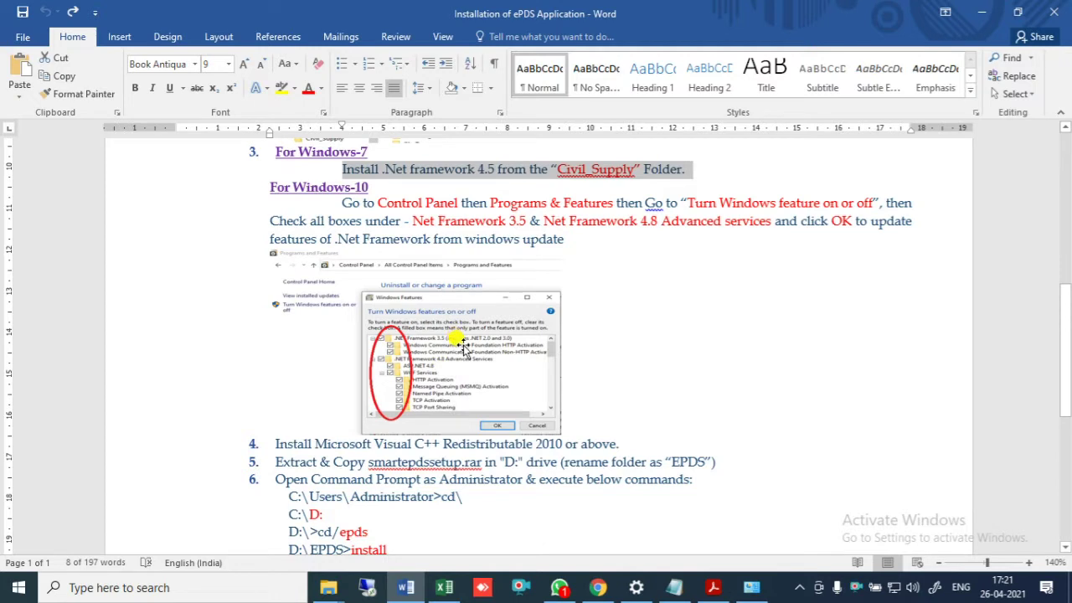
Read installation steps 4 to 10, covering Visual C++, the EPDS folder, Command Prompt commands, DLL files and the Shell installer.
scroll(593, 270, down, 3)
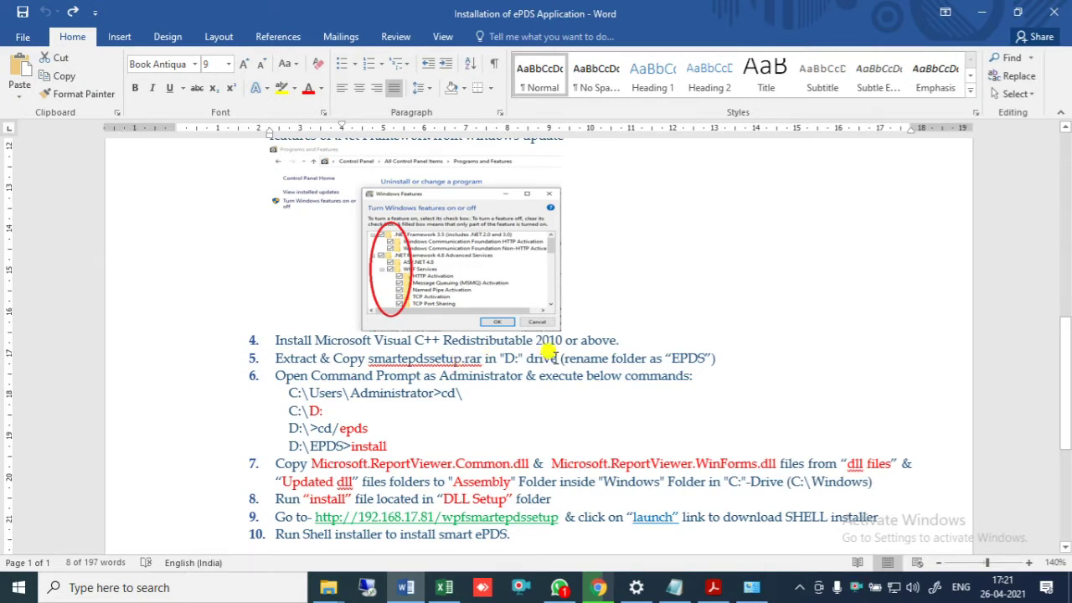
scroll(536, 356, down, 1)
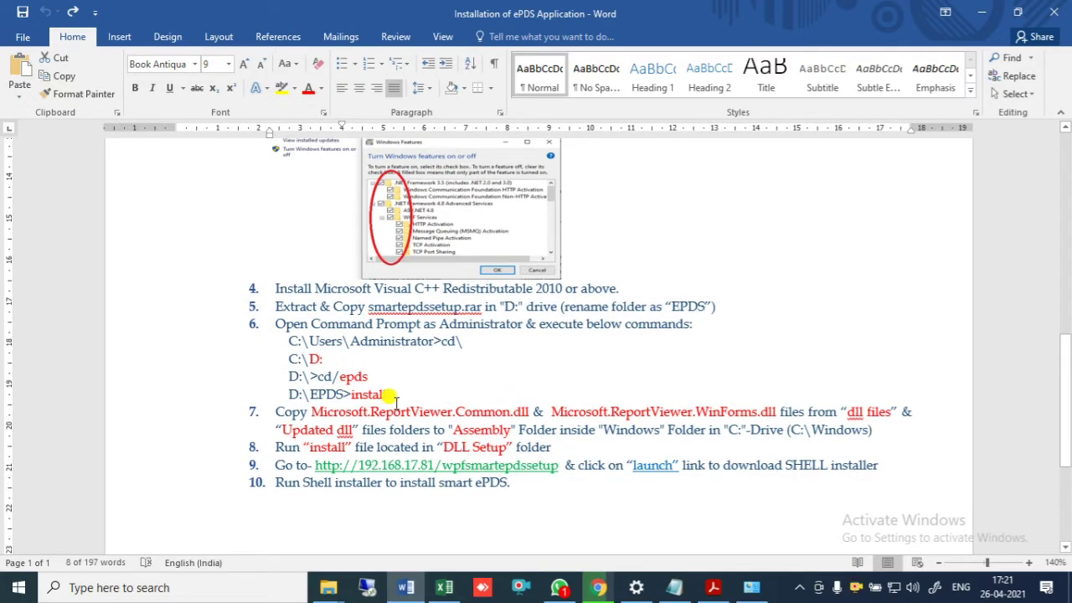
drag(395, 397, 278, 341)
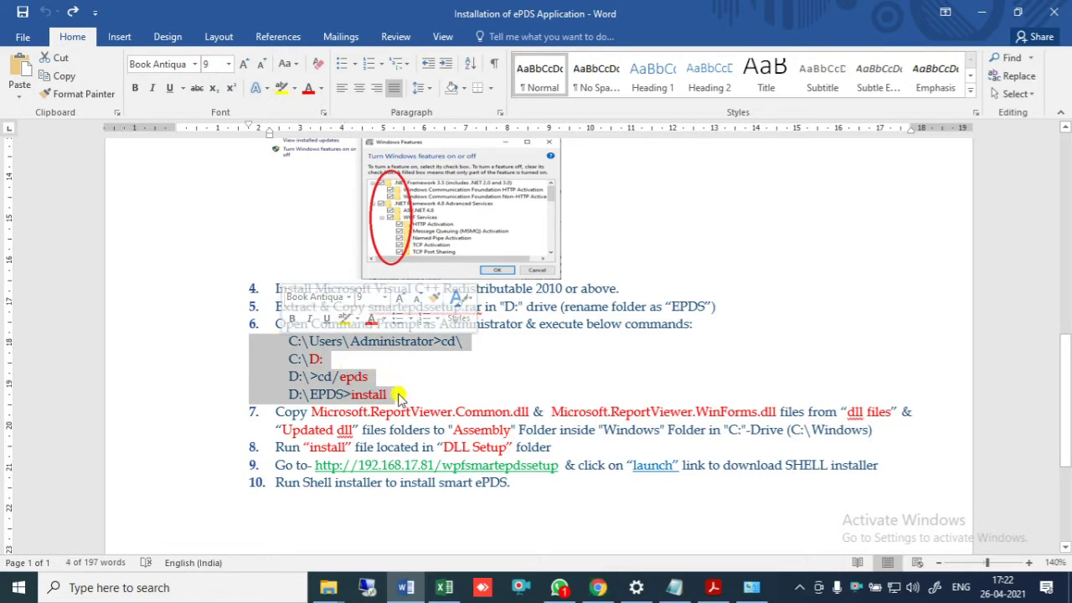
scroll(398, 398, down, 1)
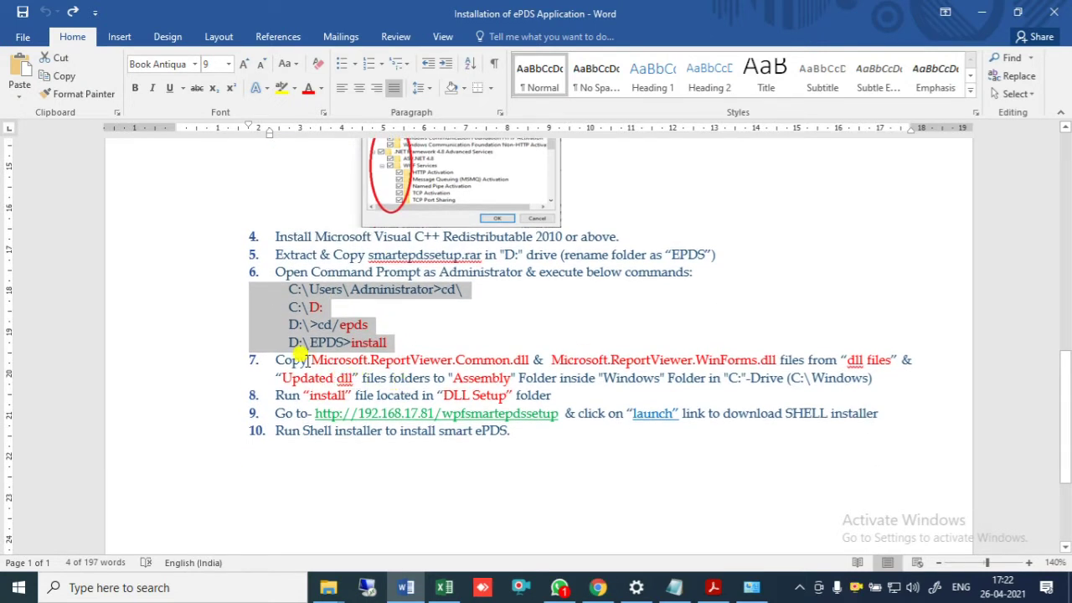
drag(310, 360, 846, 394)
click(482, 439)
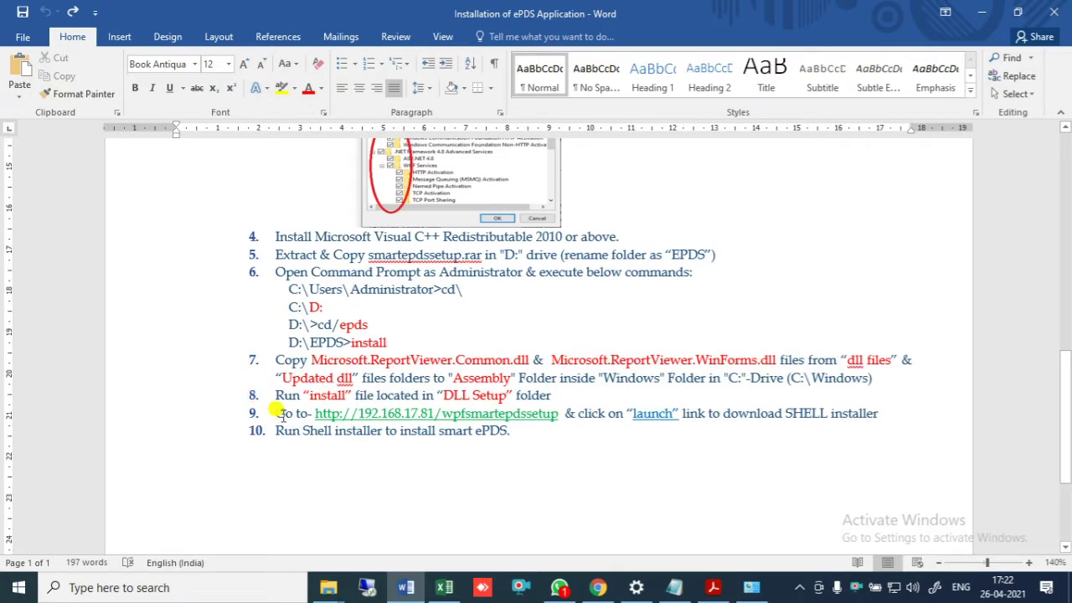
drag(275, 410, 871, 419)
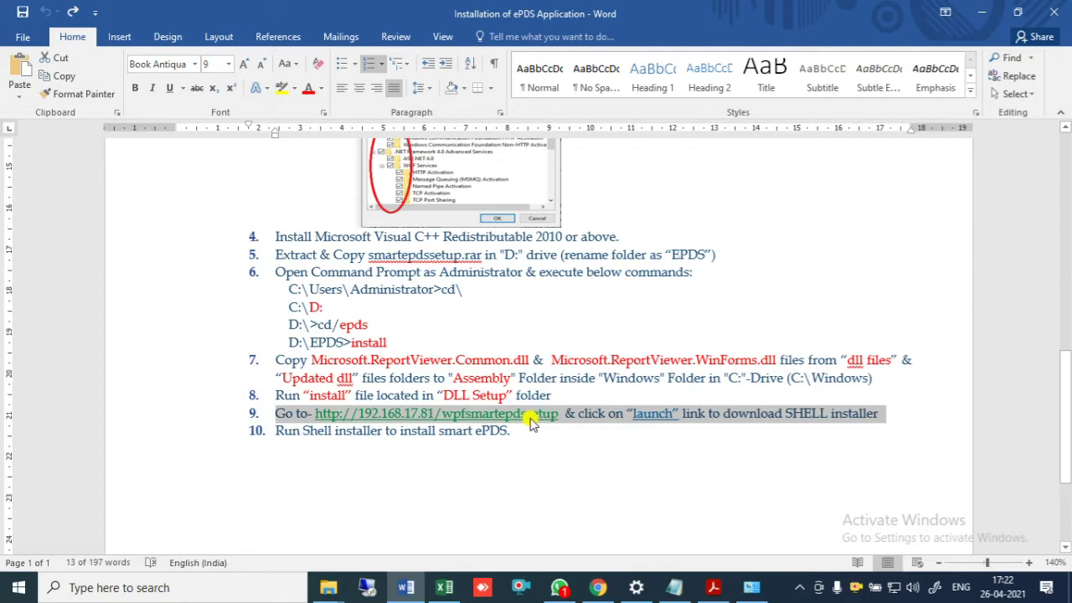
scroll(319, 427, up, 10)
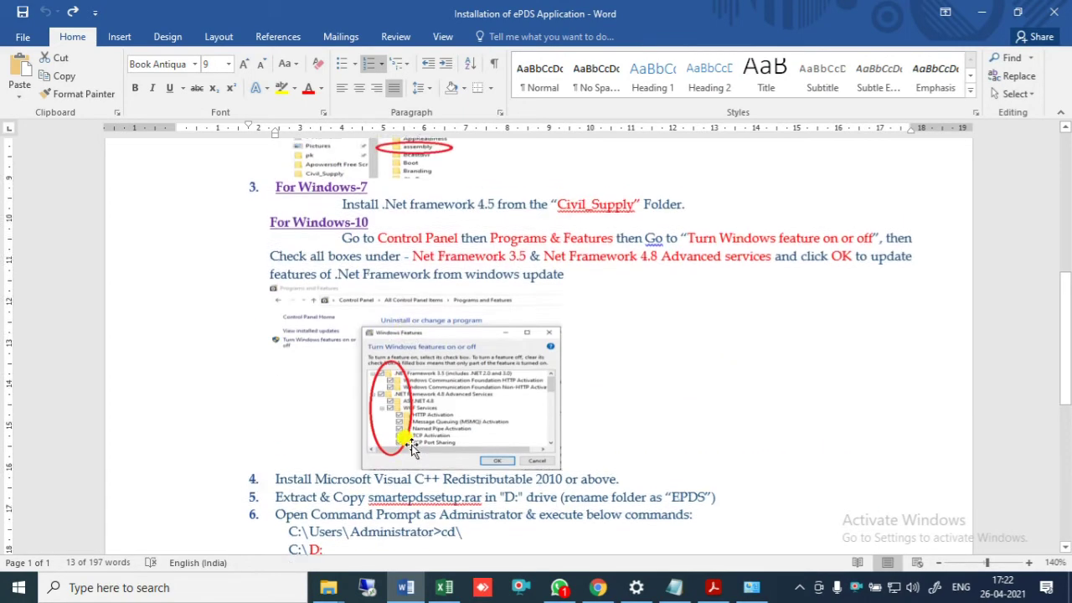
Minimize the document, open the downloaded Civil_Supply zip archive from Chrome in WinRAR and minimize the browser.
click(982, 12)
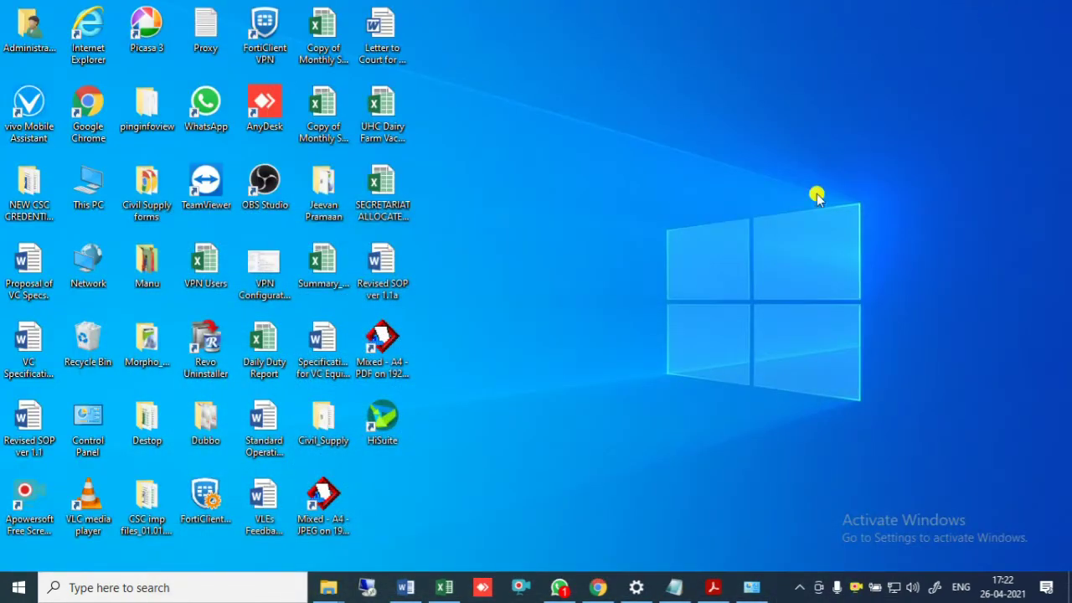
click(599, 587)
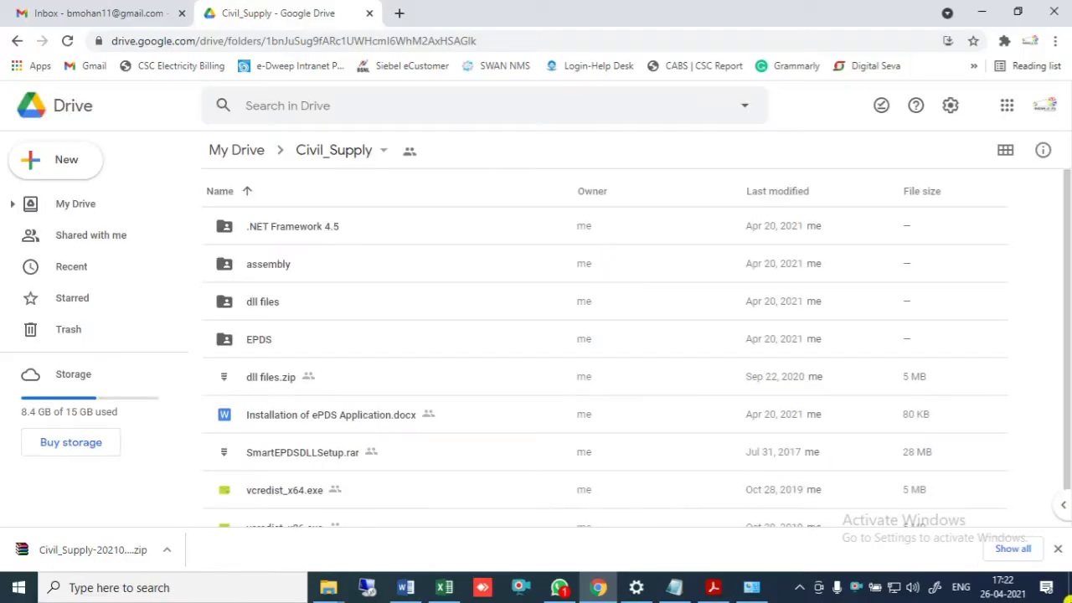
click(69, 553)
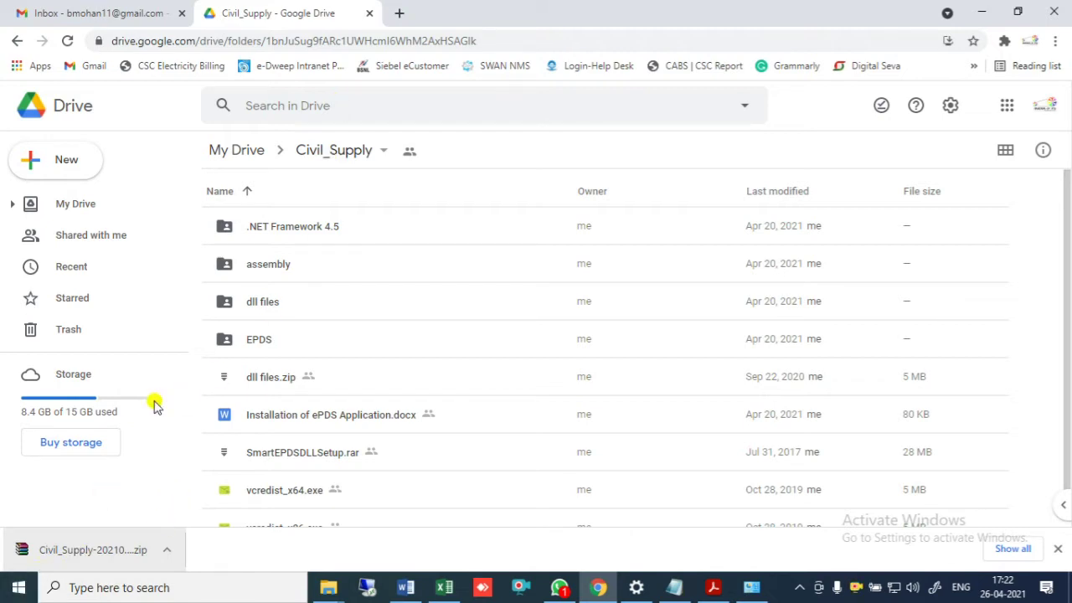
click(87, 557)
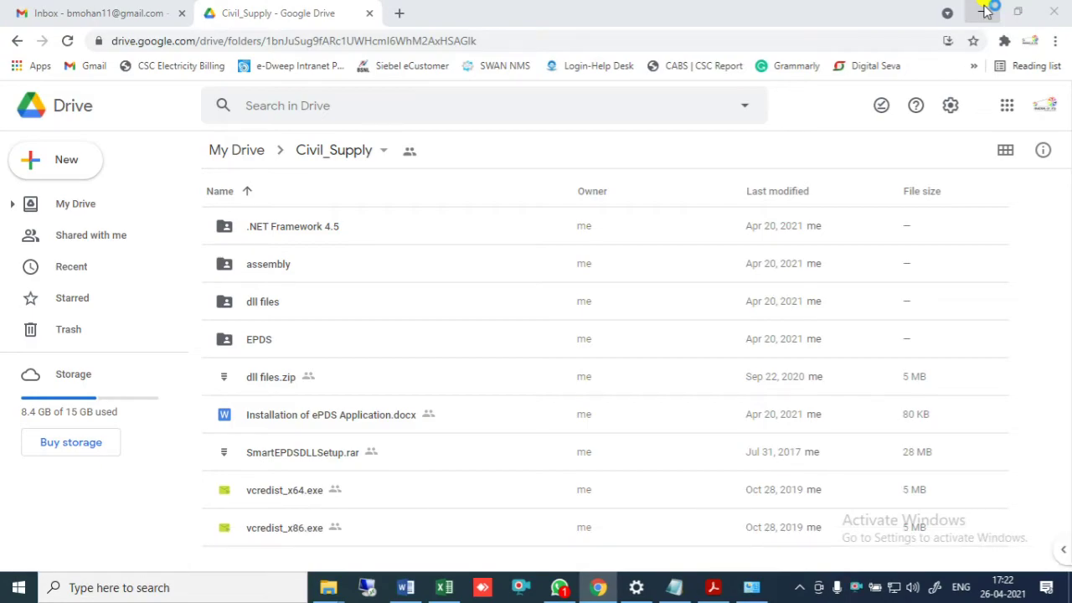
click(986, 10)
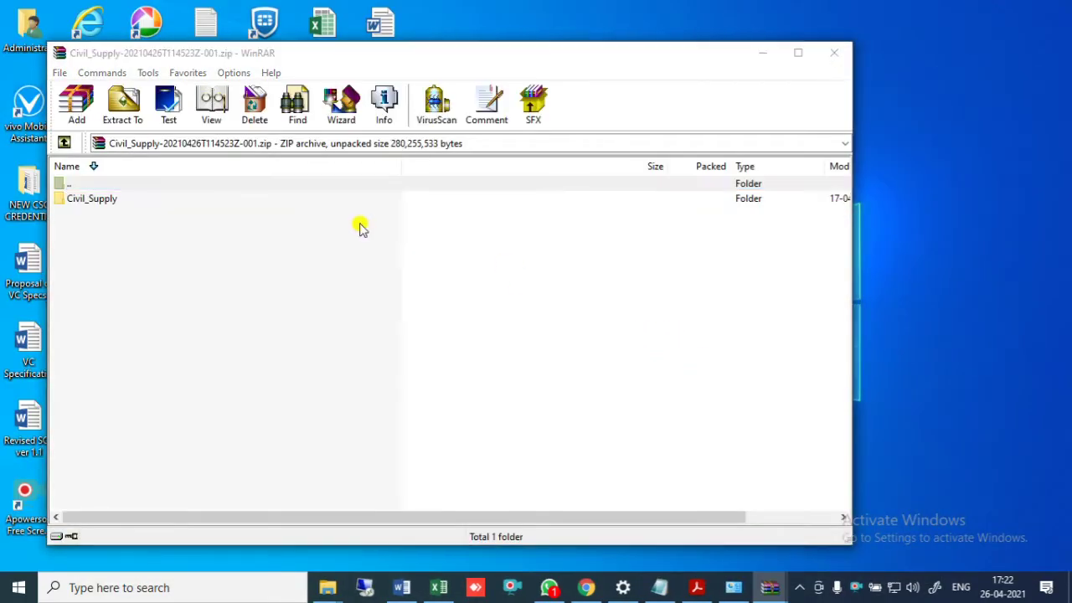
Examine the files inside the archive's Civil_Supply folder and close the extra archive window.
click(90, 199)
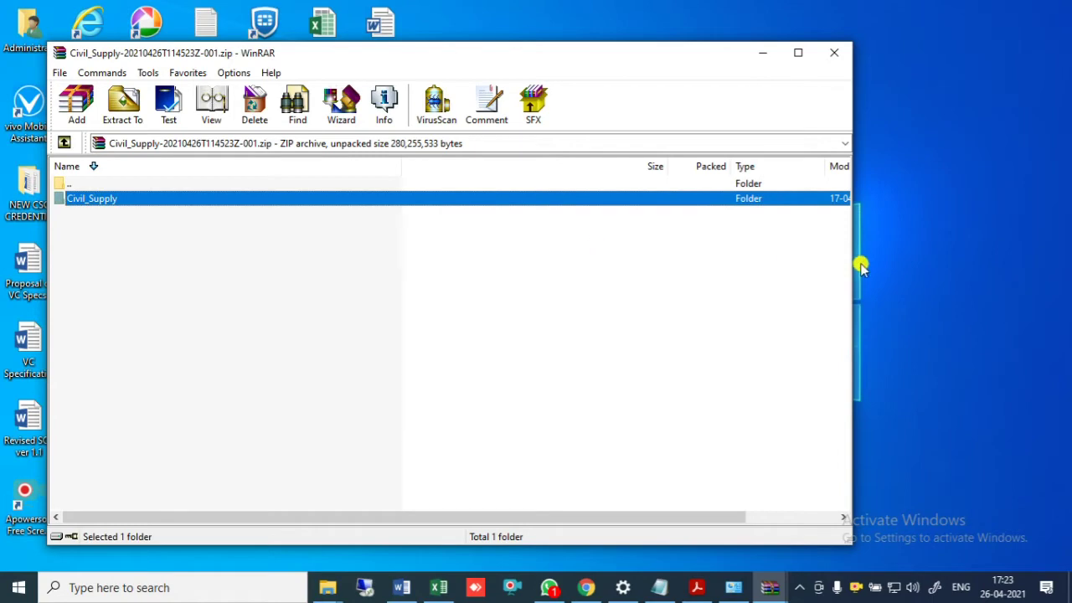
drag(390, 517, 193, 289)
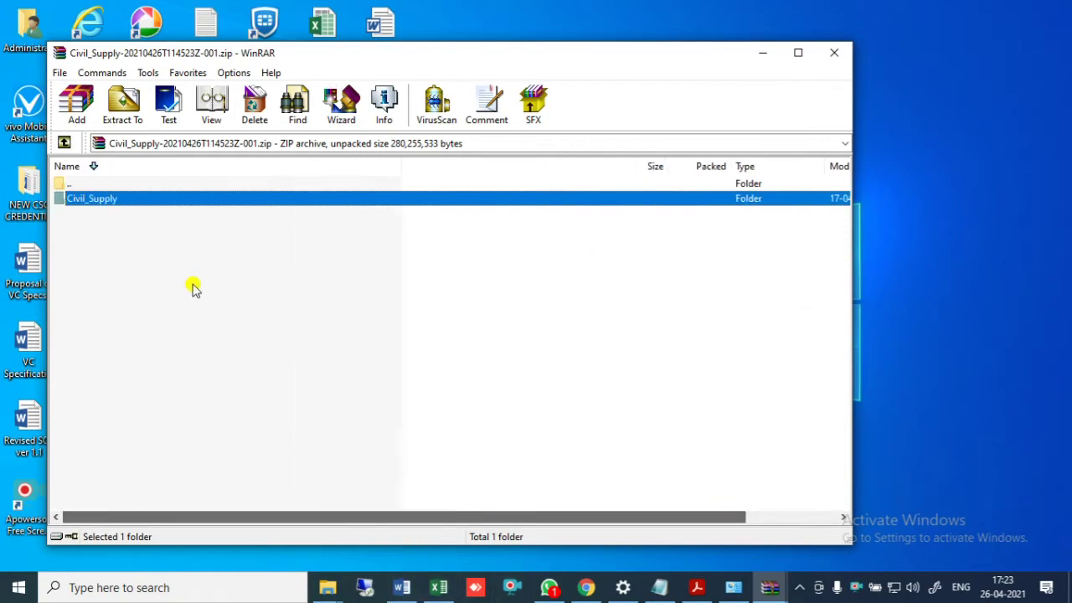
double_click(84, 198)
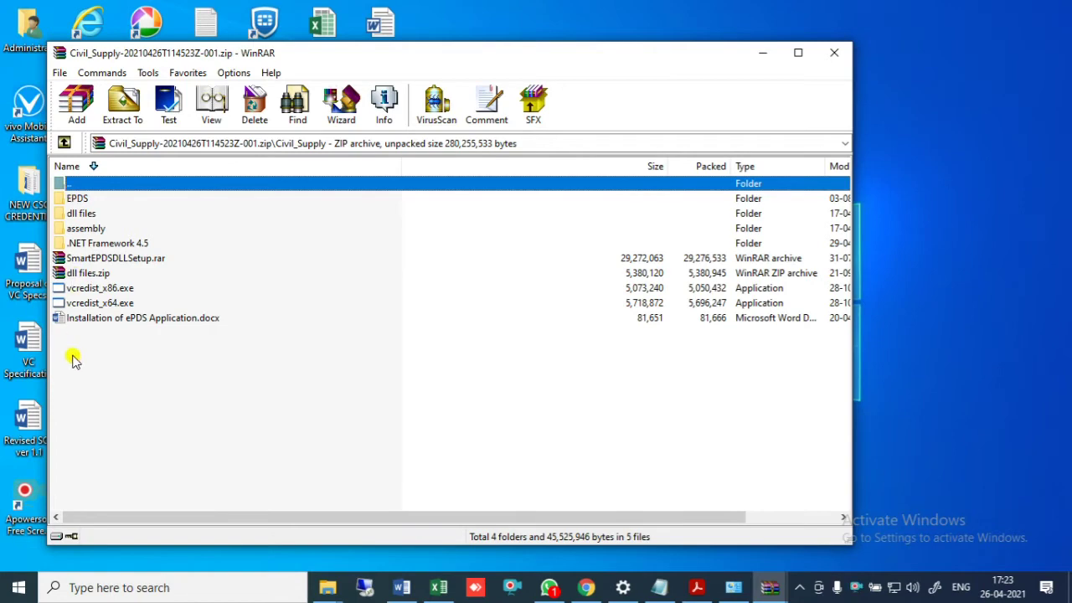
drag(282, 52, 452, 65)
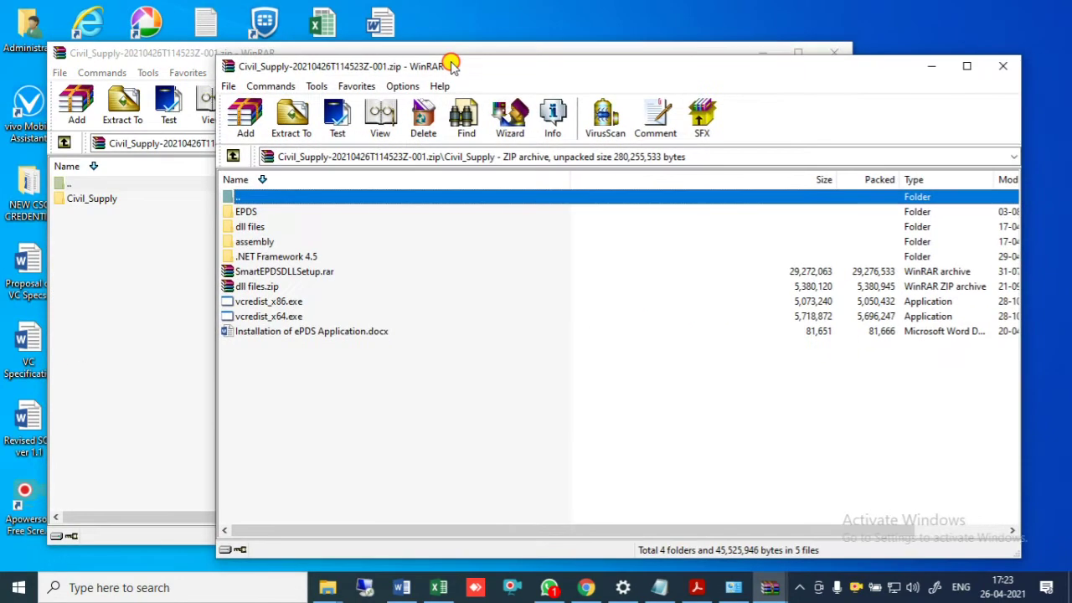
click(1003, 65)
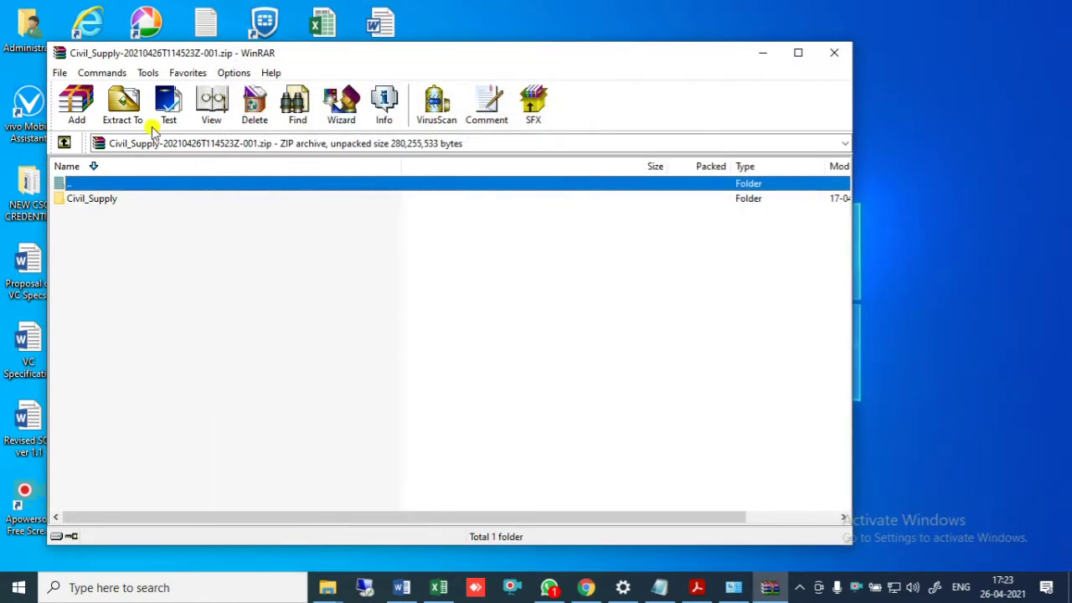
Move the WinRAR window aside and extract the Civil_Supply folder from the archive to the desktop.
drag(301, 57, 746, 60)
drag(532, 201, 453, 385)
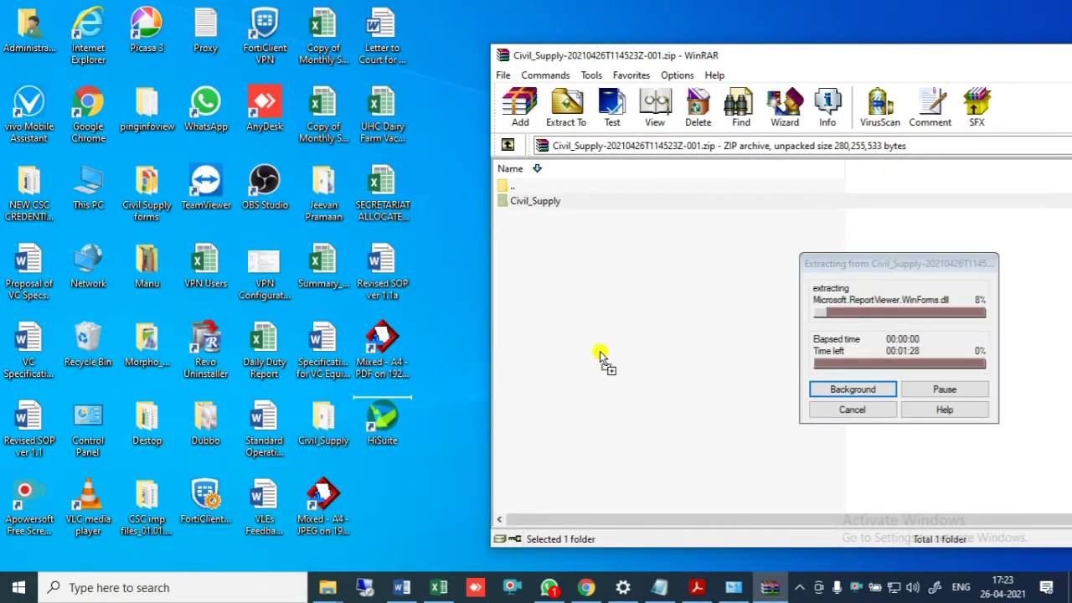
Move the WinRAR window aside and minimize it and the browser to clear the desktop during extraction.
drag(1013, 56, 562, 42)
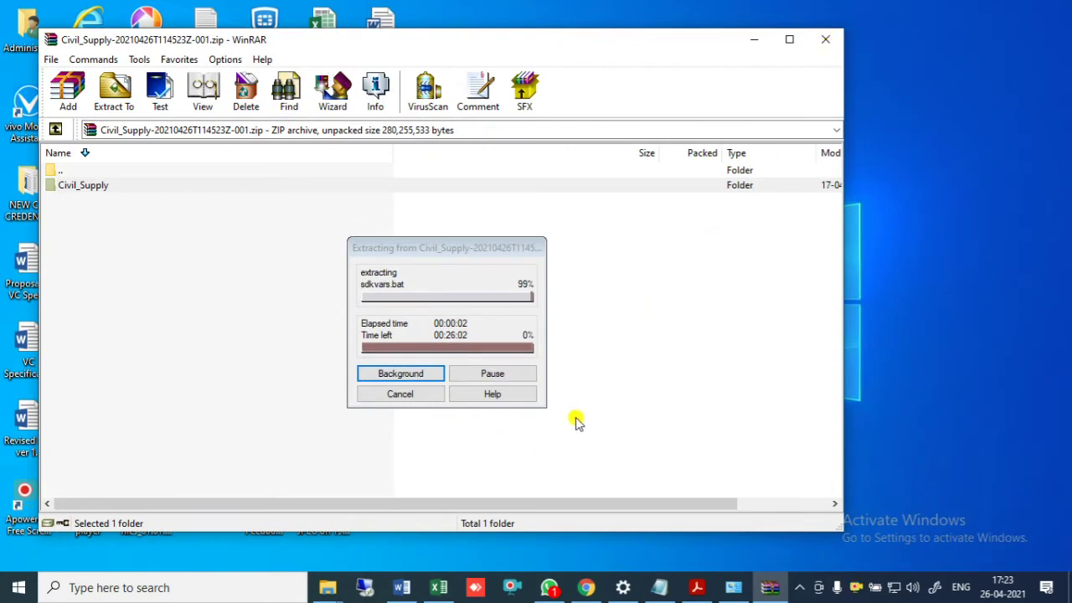
key(alt+Tab)
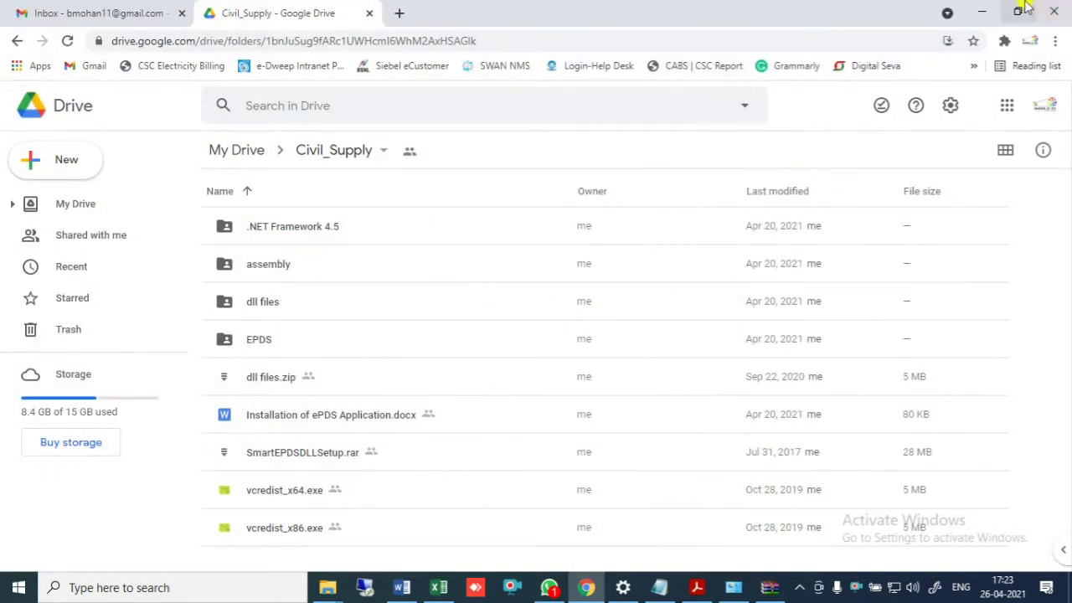
click(980, 11)
drag(716, 47, 952, 99)
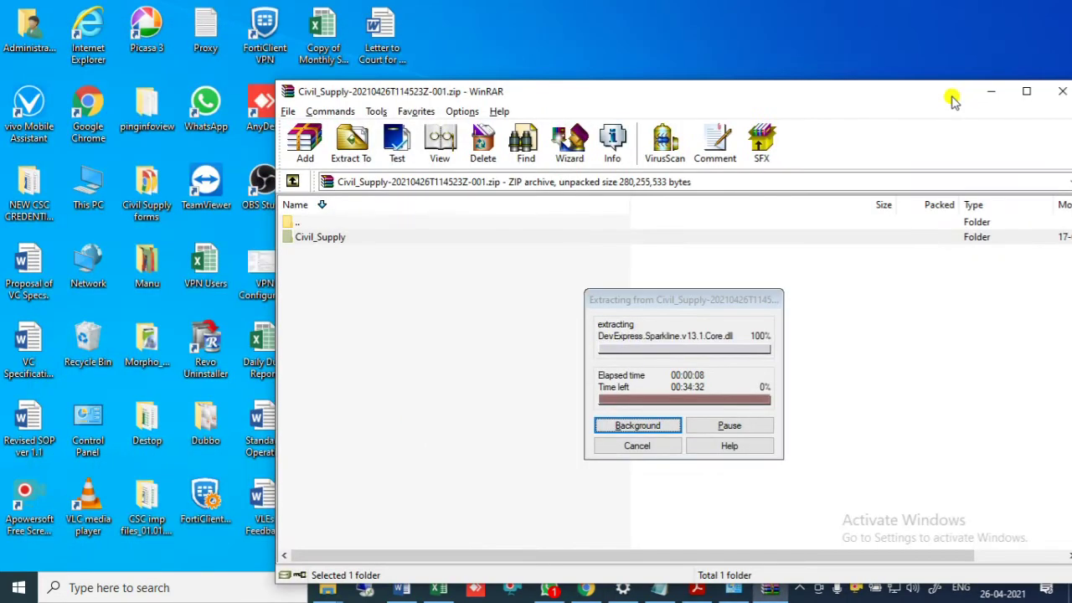
click(991, 92)
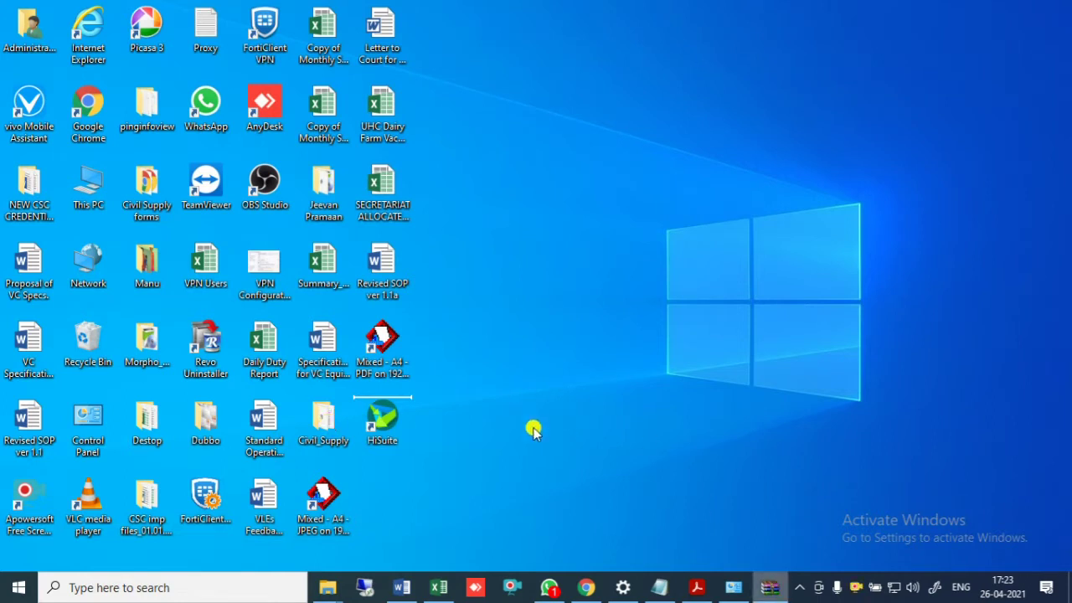
Bring back the WinRAR window and cancel both the running extraction and the file move to the desktop.
click(770, 587)
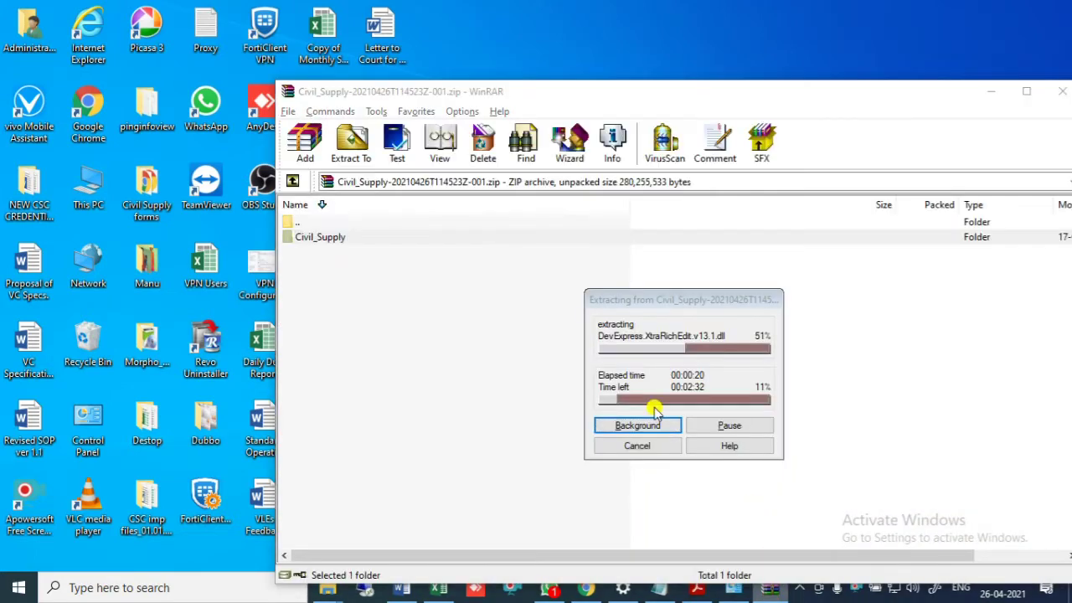
click(637, 327)
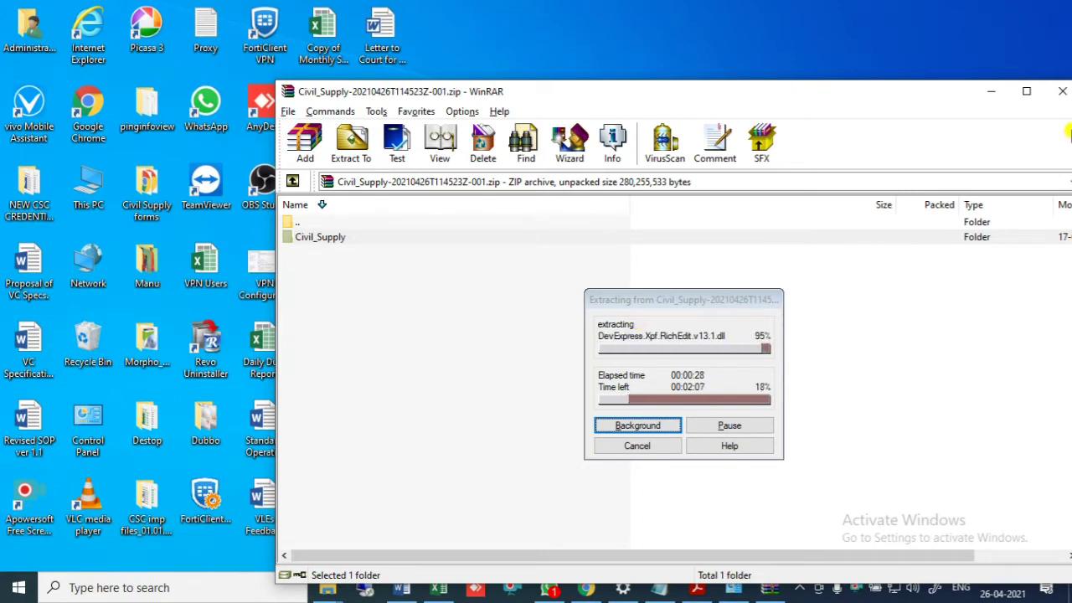
click(637, 445)
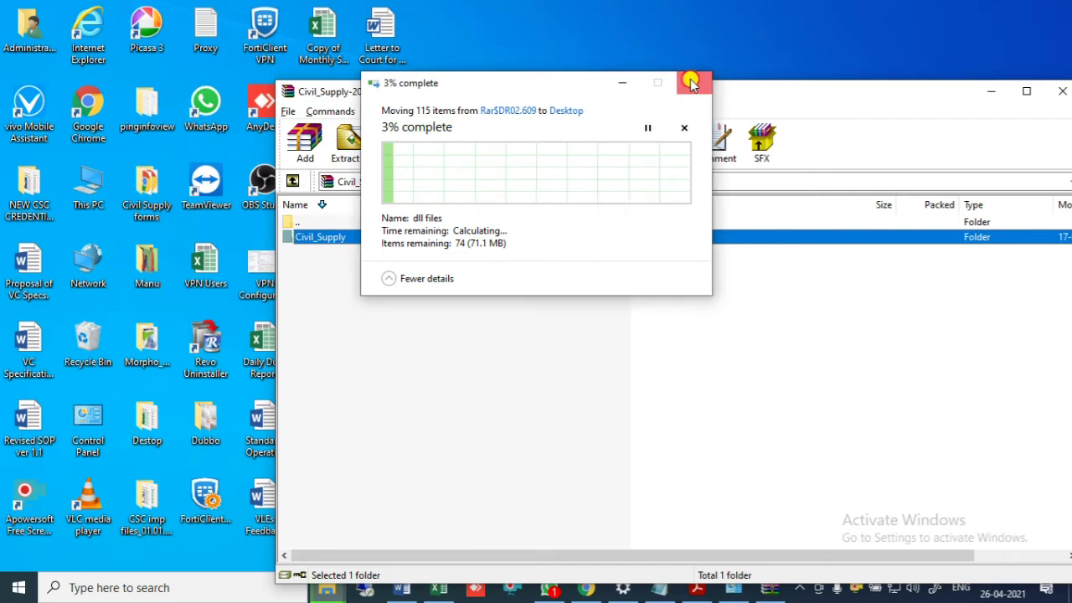
click(696, 83)
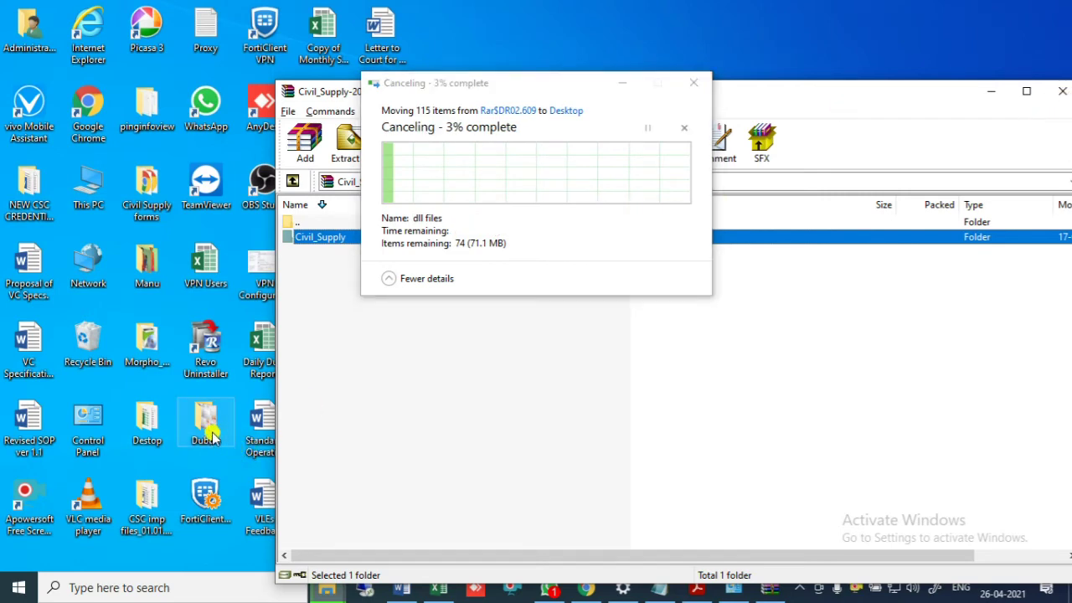
Show the desktop, open its existing Civil_Supply folder and move the folder window aside.
key(super+d)
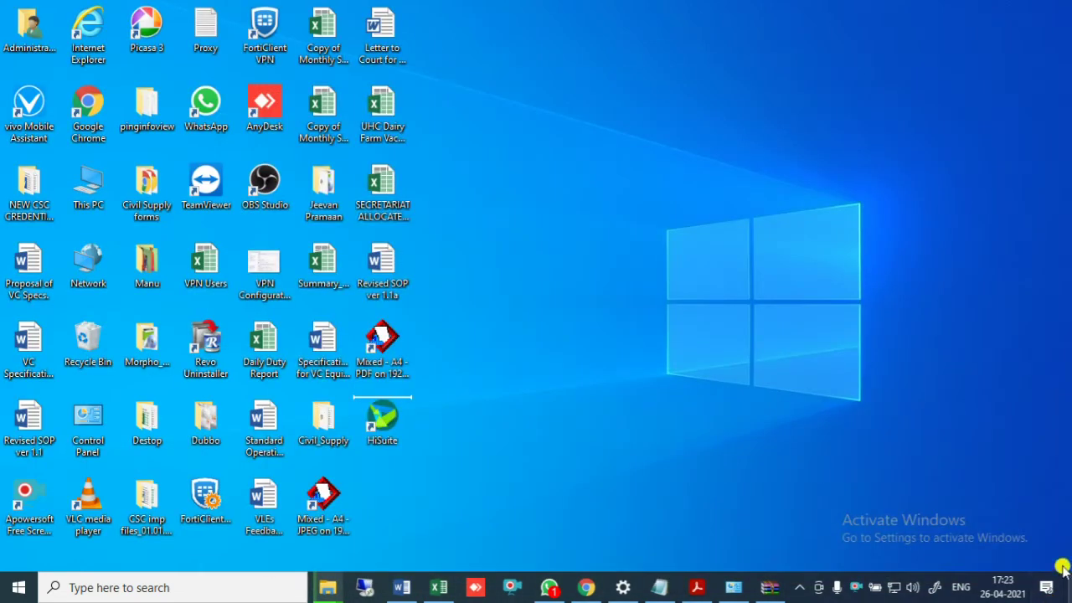
double_click(319, 408)
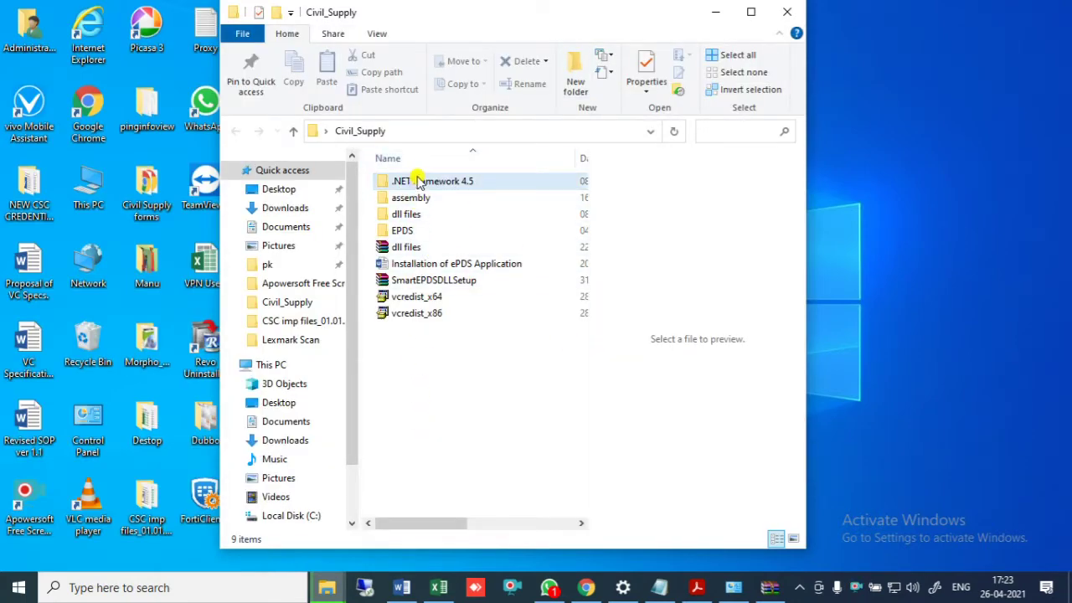
drag(469, 17, 629, 33)
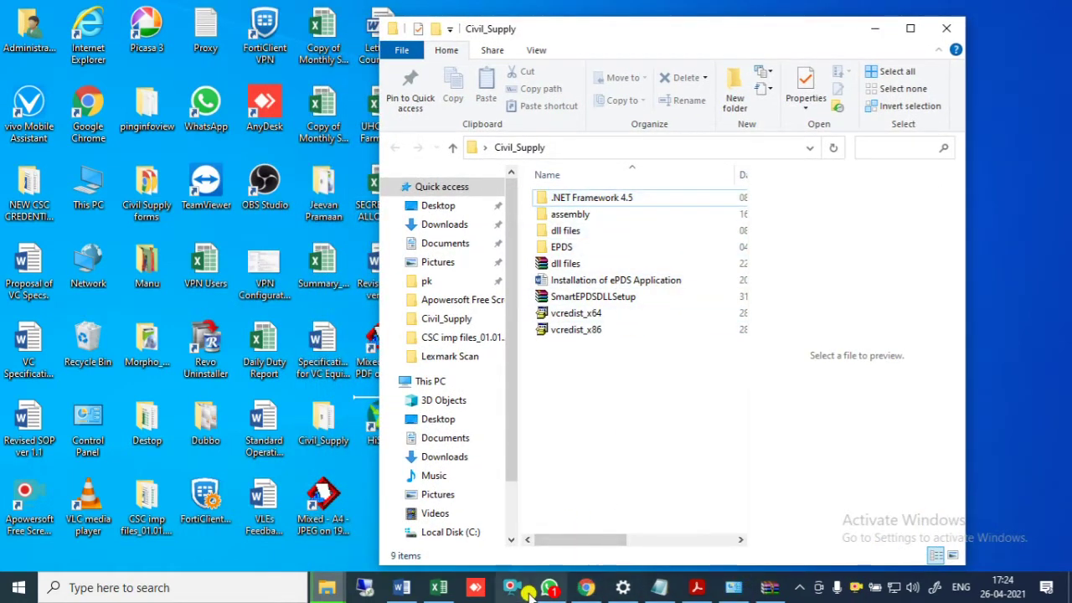
Highlight installation step 1, Login as Administrator, in the Word document and check which Windows account is signed in.
click(402, 587)
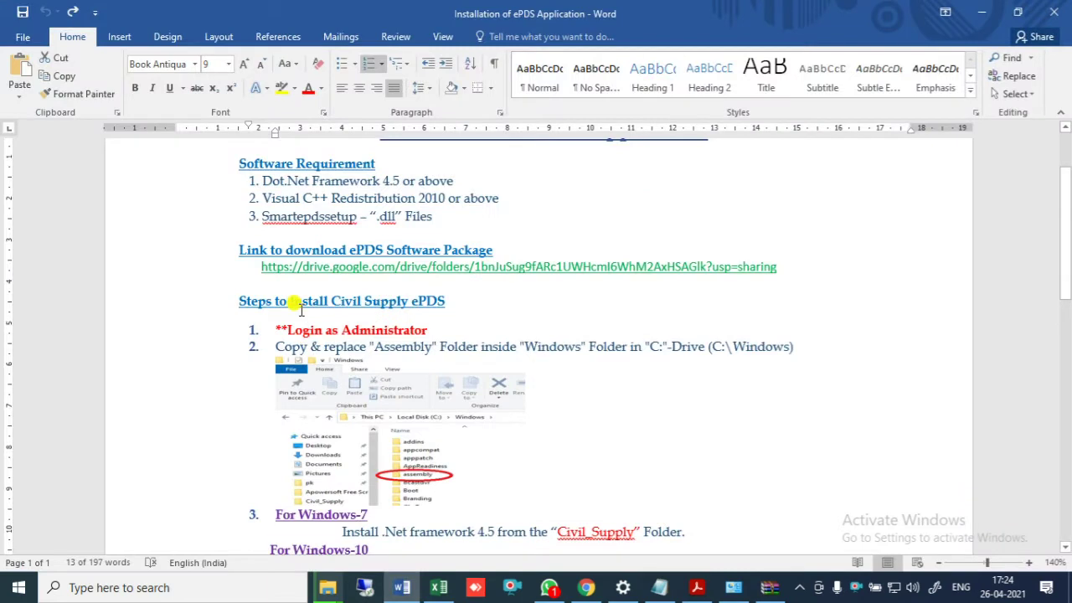
drag(274, 329, 399, 323)
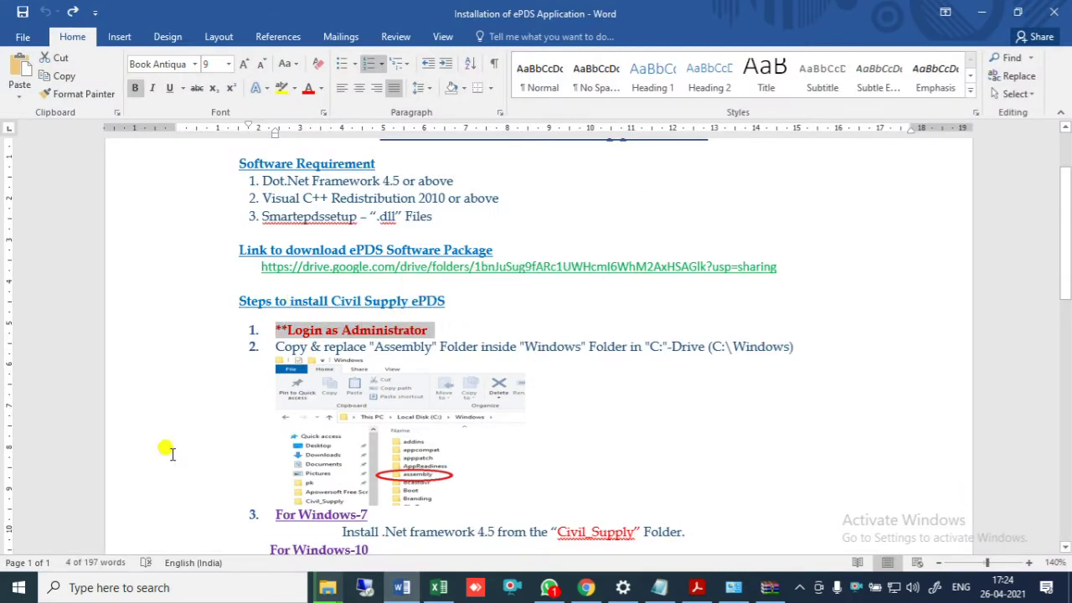
click(13, 589)
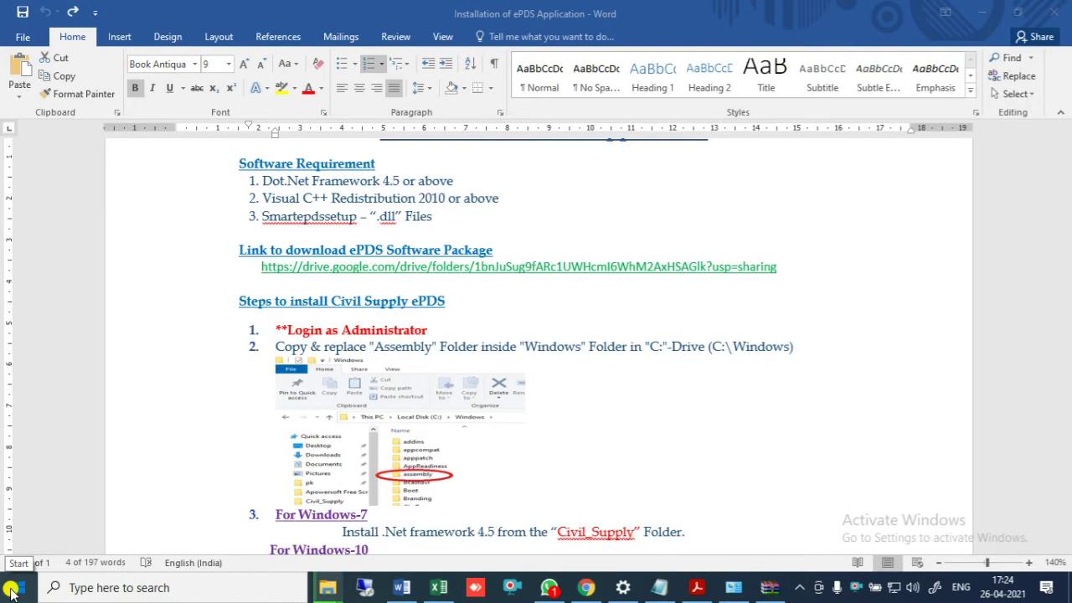
click(11, 589)
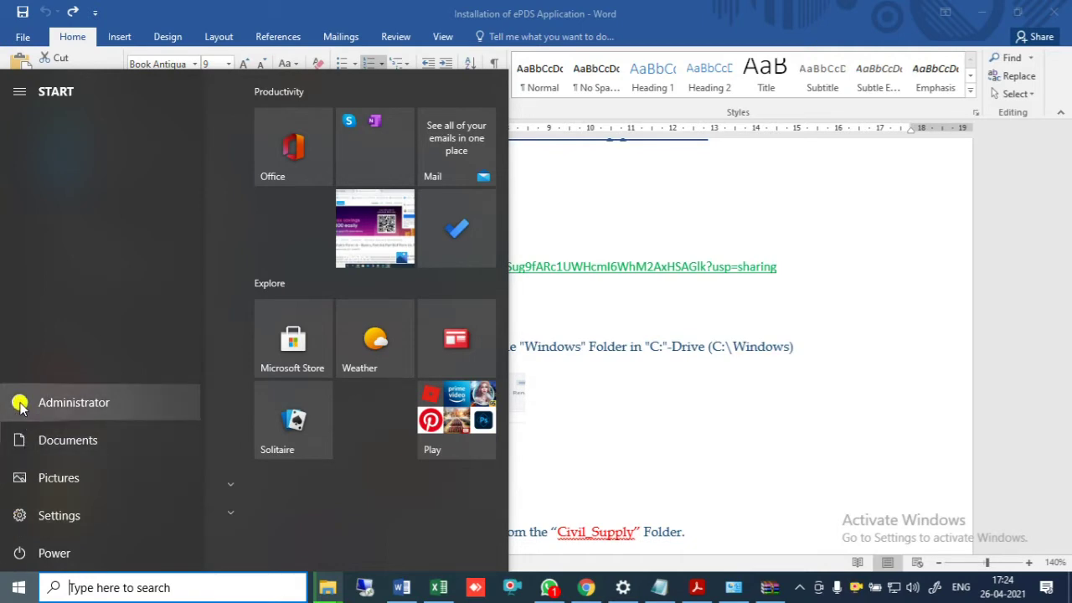
click(19, 587)
click(19, 587)
click(17, 407)
click(15, 587)
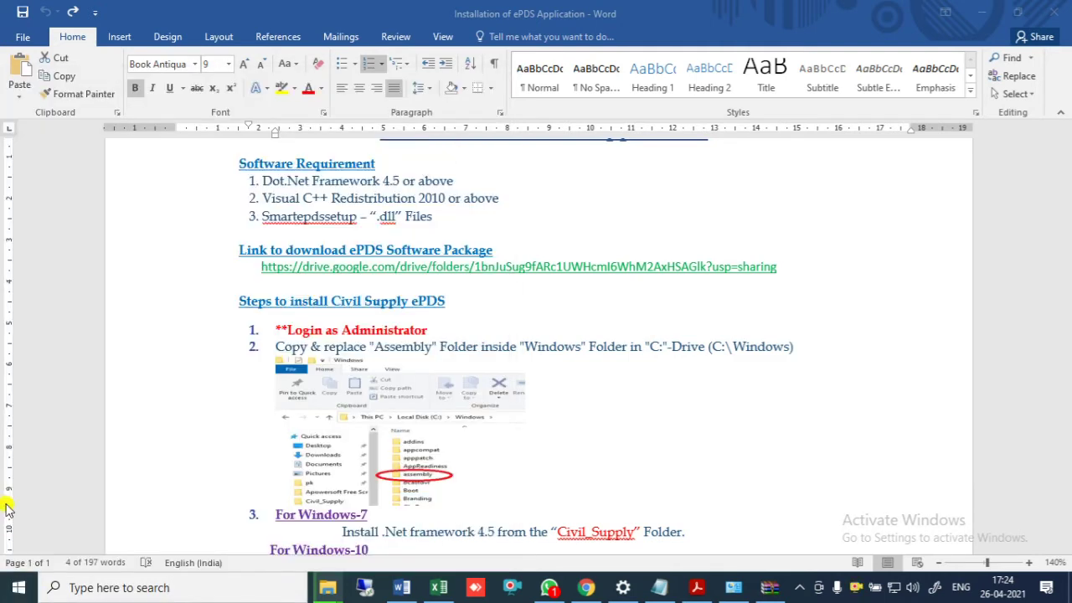
key(super)
mouse_move(10, 373)
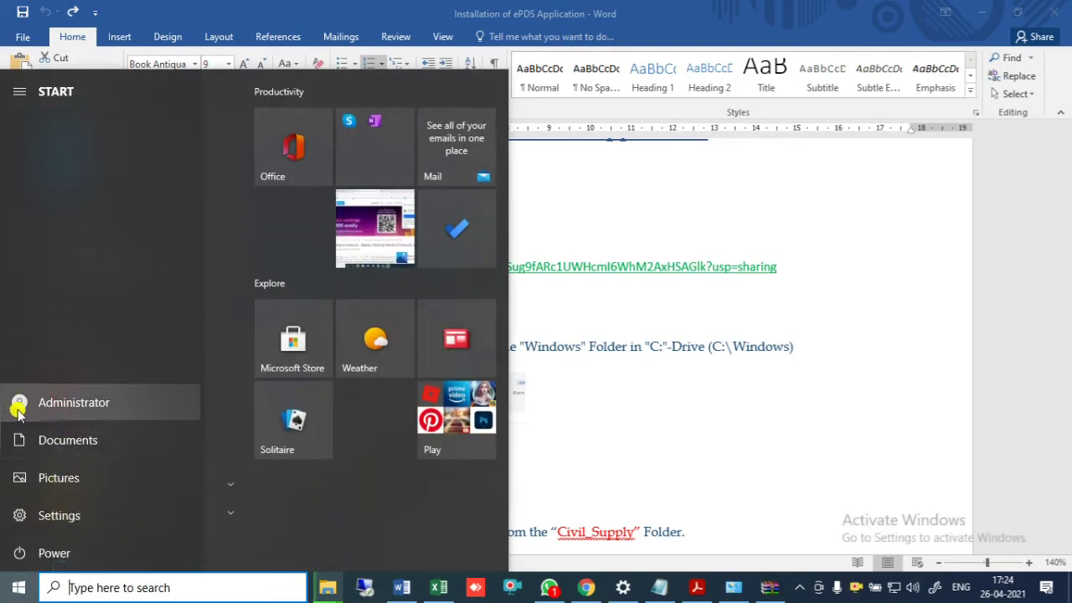
click(756, 433)
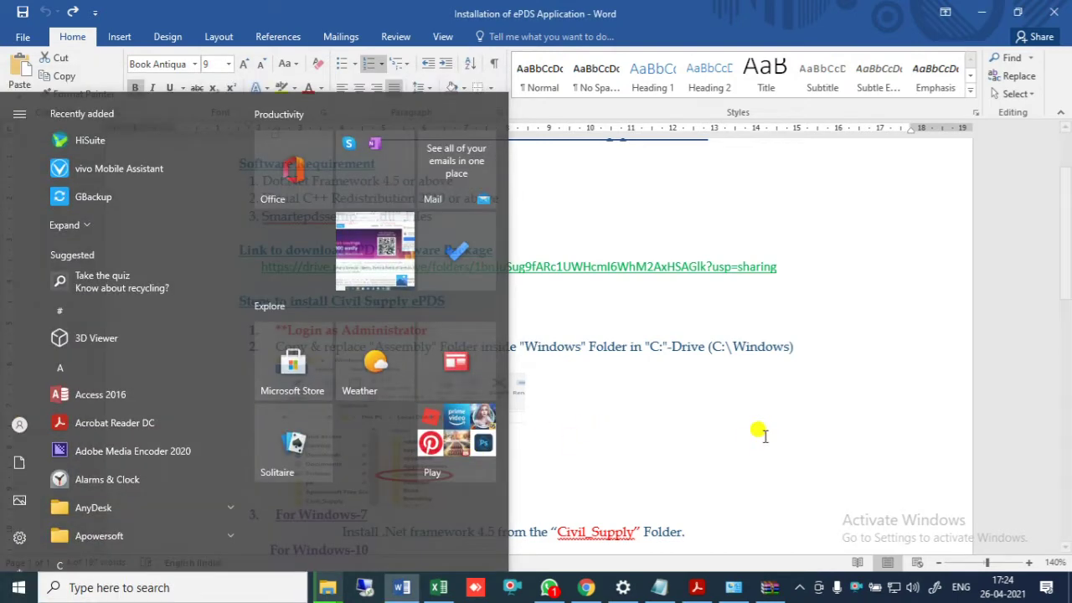
Read and highlight installation step 2 on replacing the Assembly folder in C:\Windows, and minimize the document.
scroll(402, 201, down, 3)
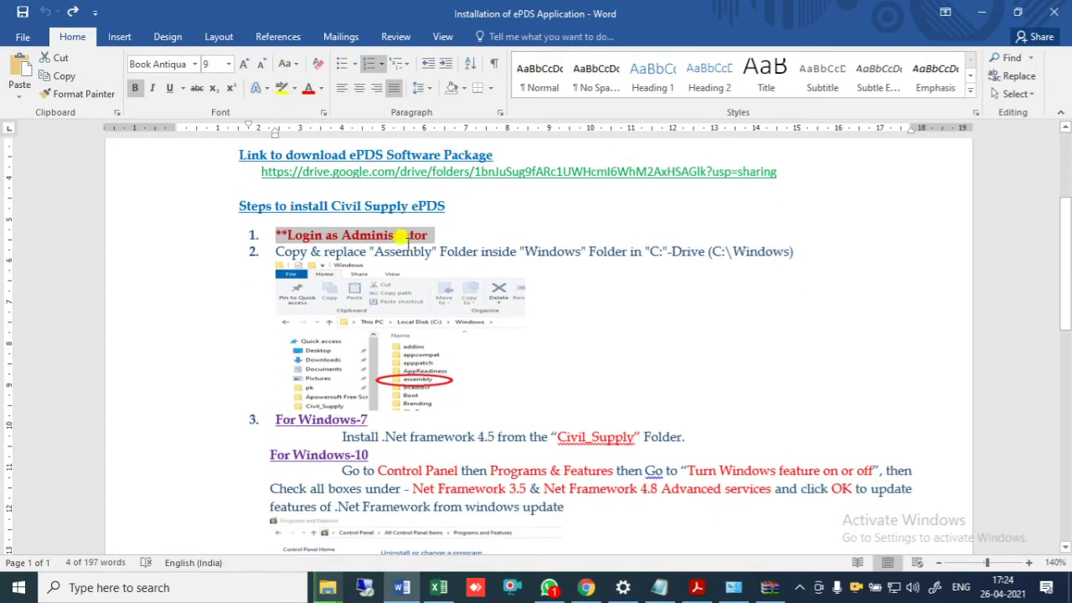
drag(273, 239, 796, 249)
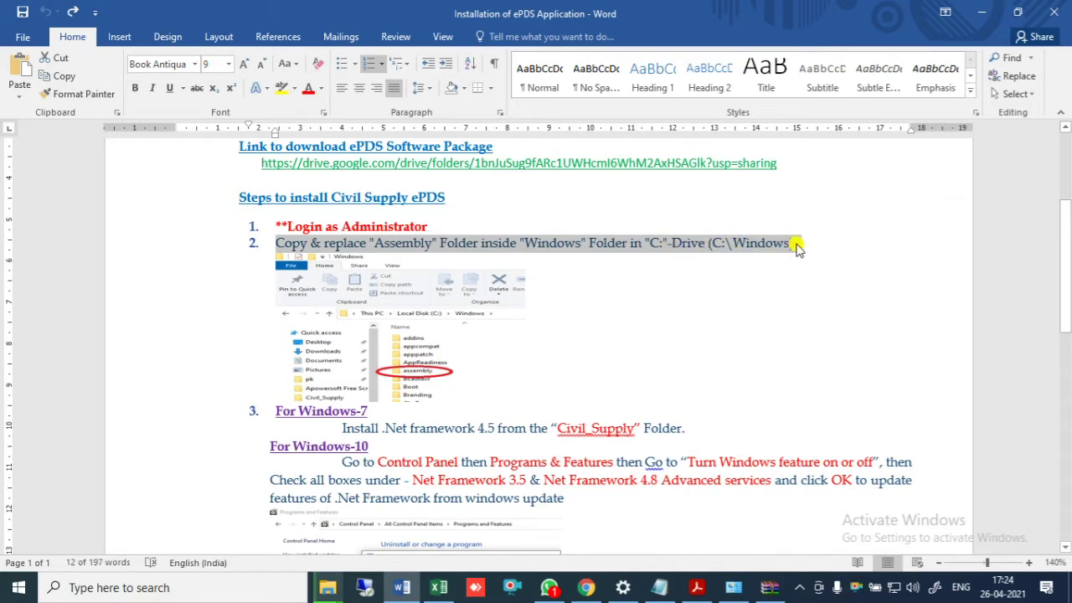
click(981, 14)
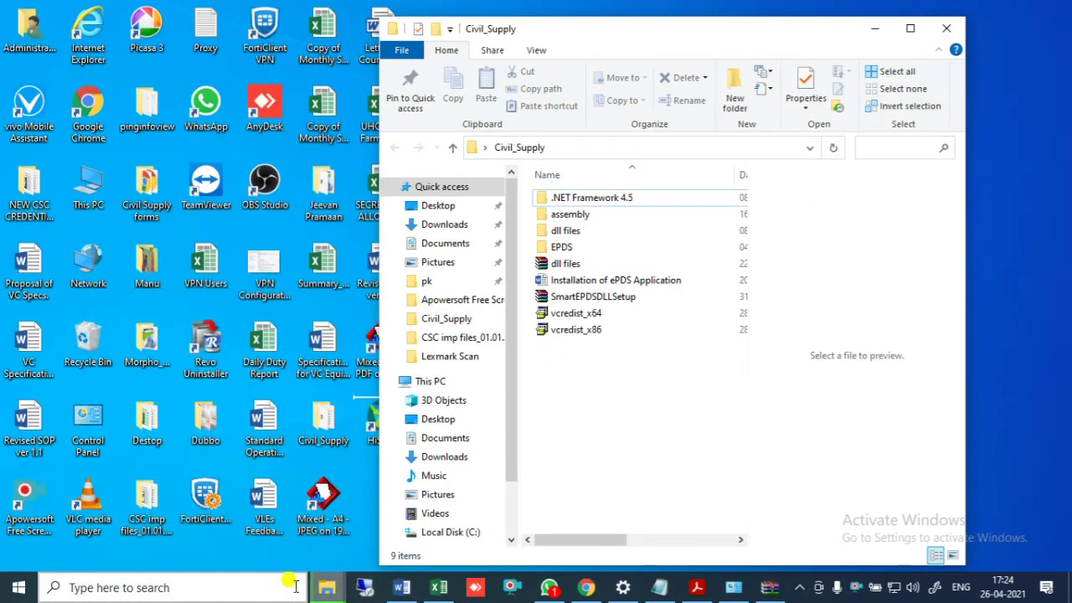
Open a second File Explorer window and arrange it side by side with the Civil_Supply folder window.
click(310, 522)
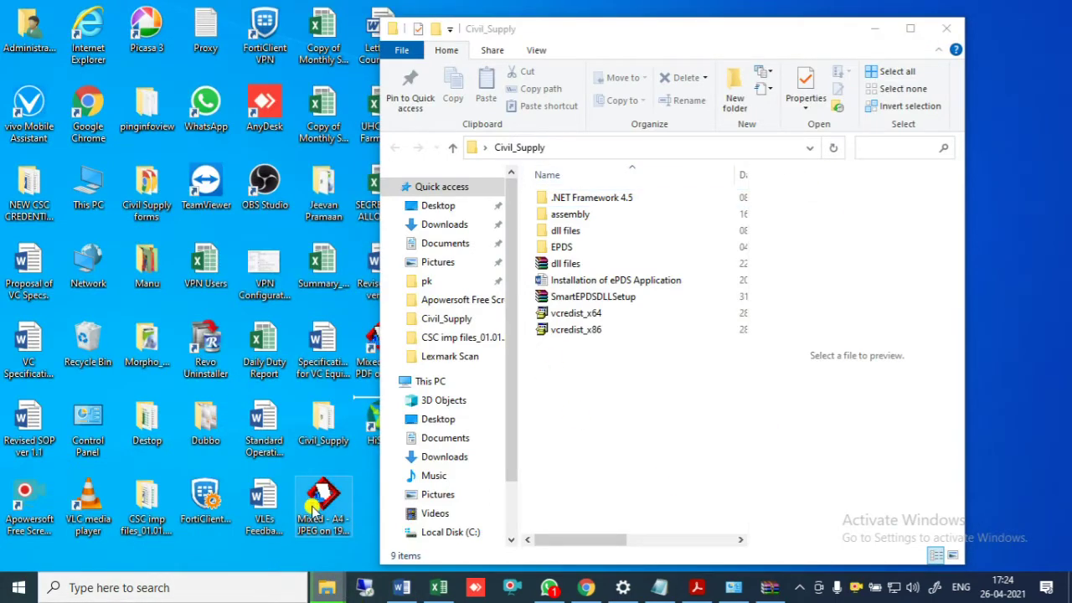
key(super+e)
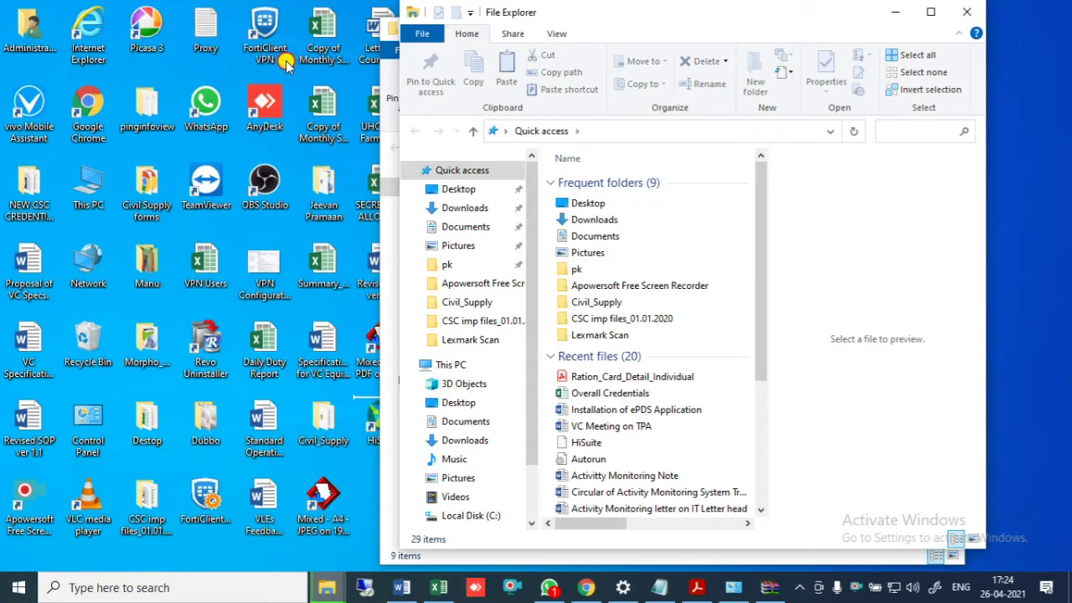
drag(665, 37, 341, 30)
click(701, 48)
drag(797, 28, 1071, 132)
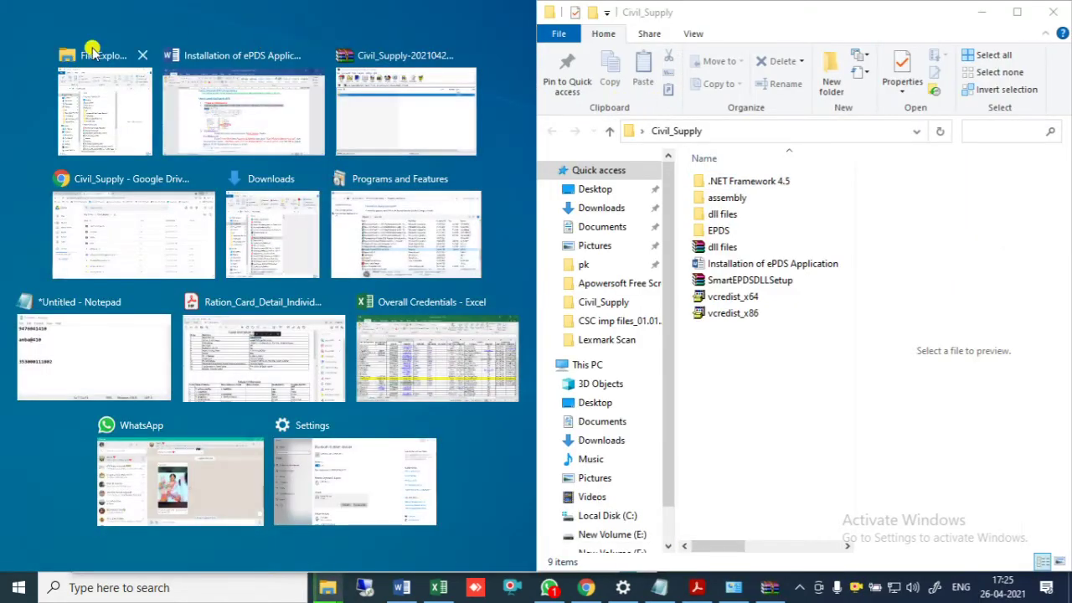
click(103, 119)
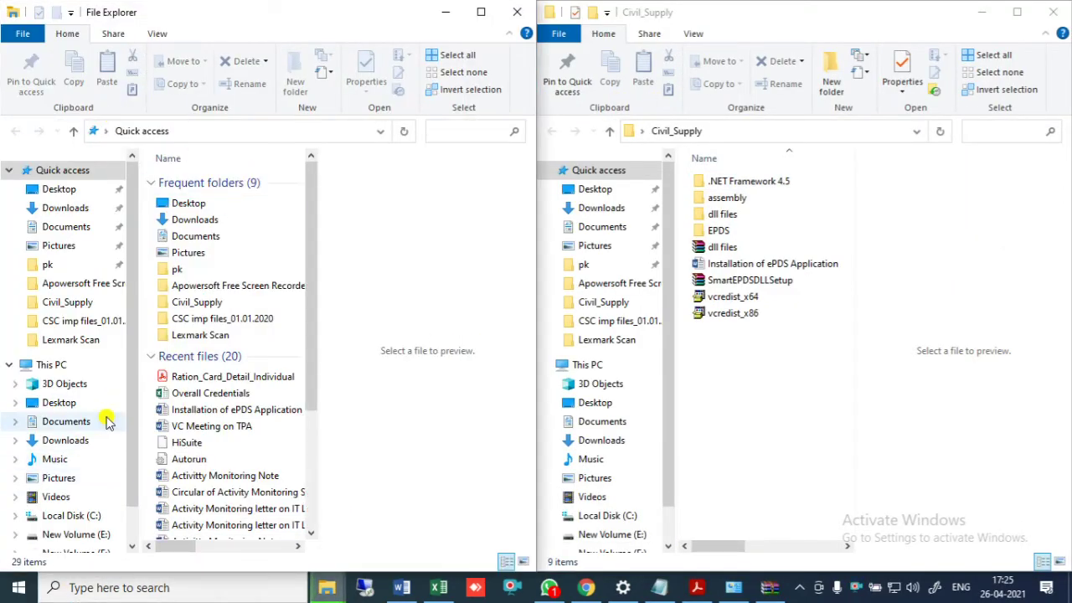
Open C:\Windows in the second File Explorer window and select its assembly folder.
scroll(69, 473, down, 1)
click(72, 486)
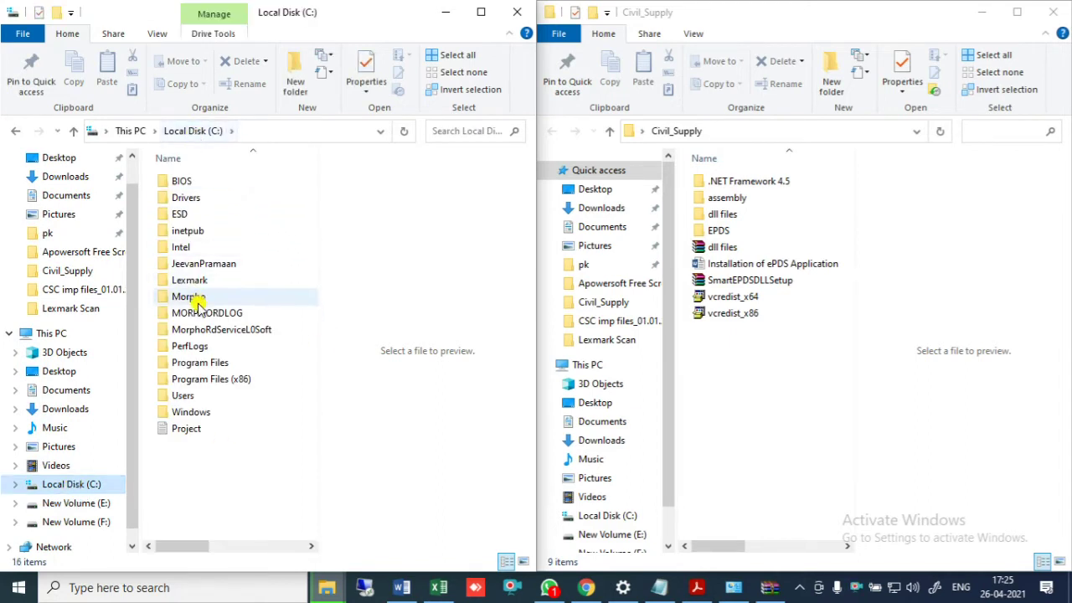
click(191, 412)
double_click(191, 413)
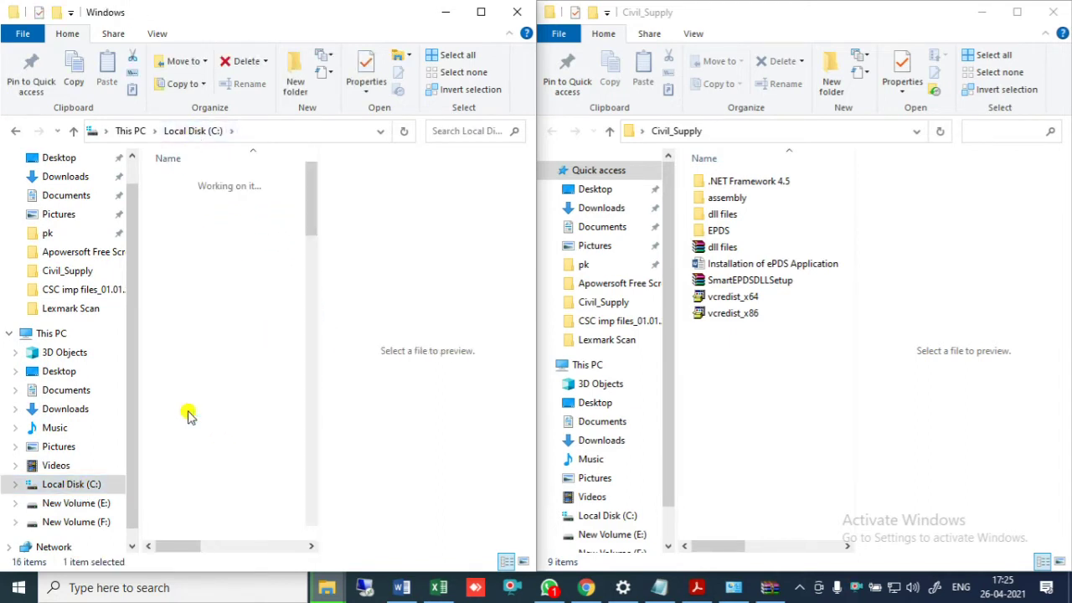
click(193, 254)
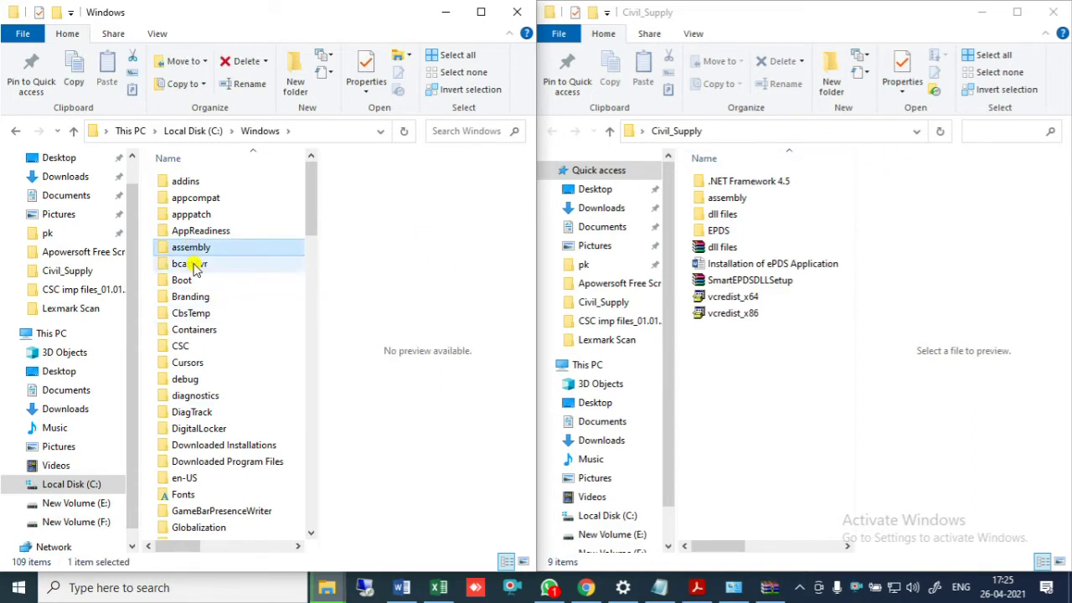
Move the assembly folder from Civil_Supply into C:\Windows, replacing the files in the destination.
click(729, 198)
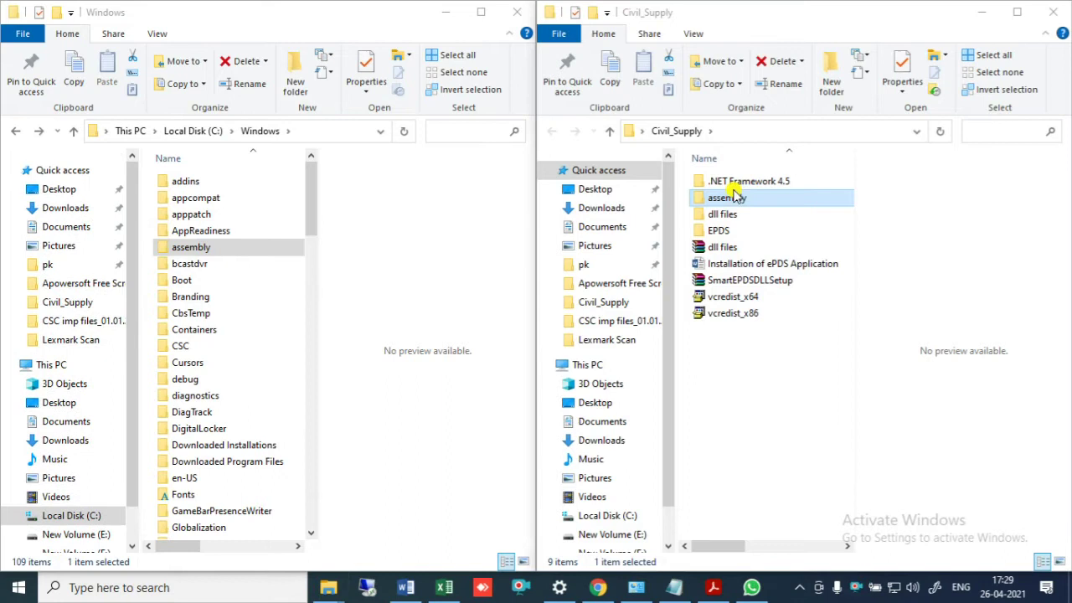
drag(733, 201, 363, 491)
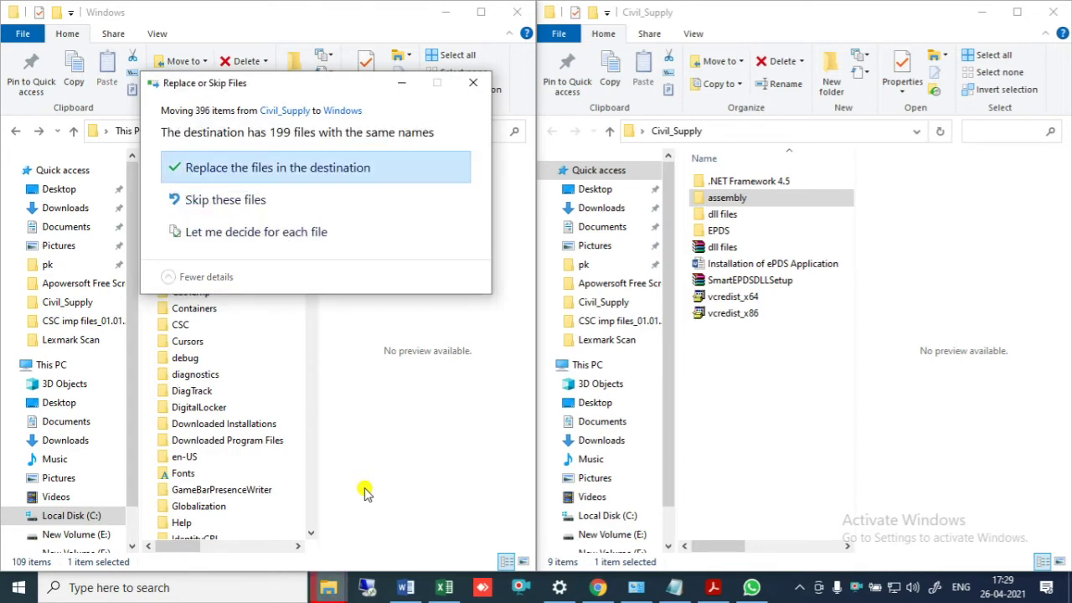
click(256, 166)
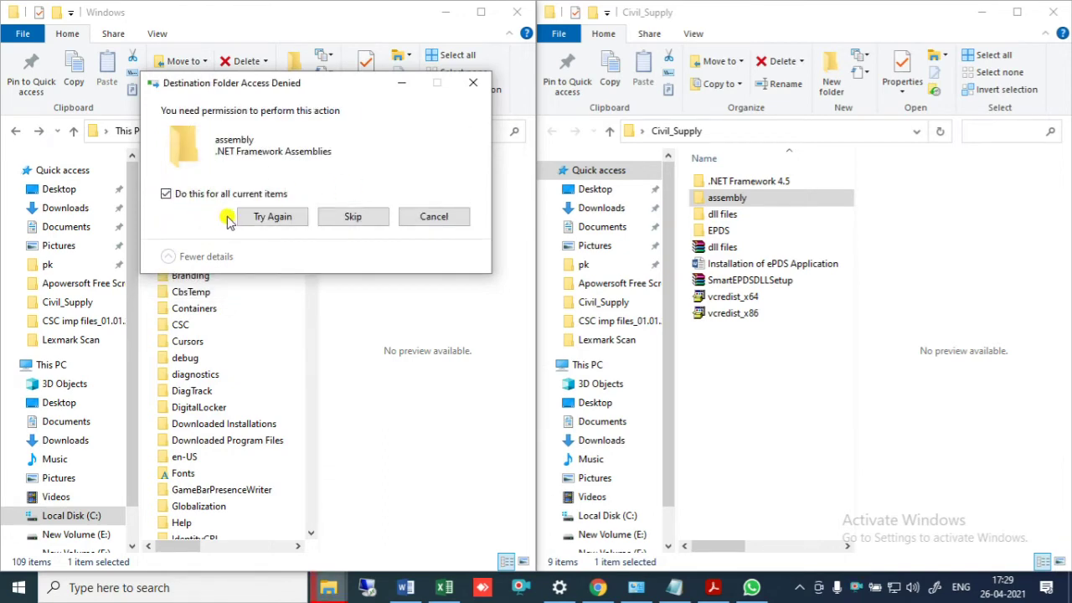
Retry the denied assembly folder access several times, including for all current items, and skip the protected items.
click(277, 217)
click(271, 218)
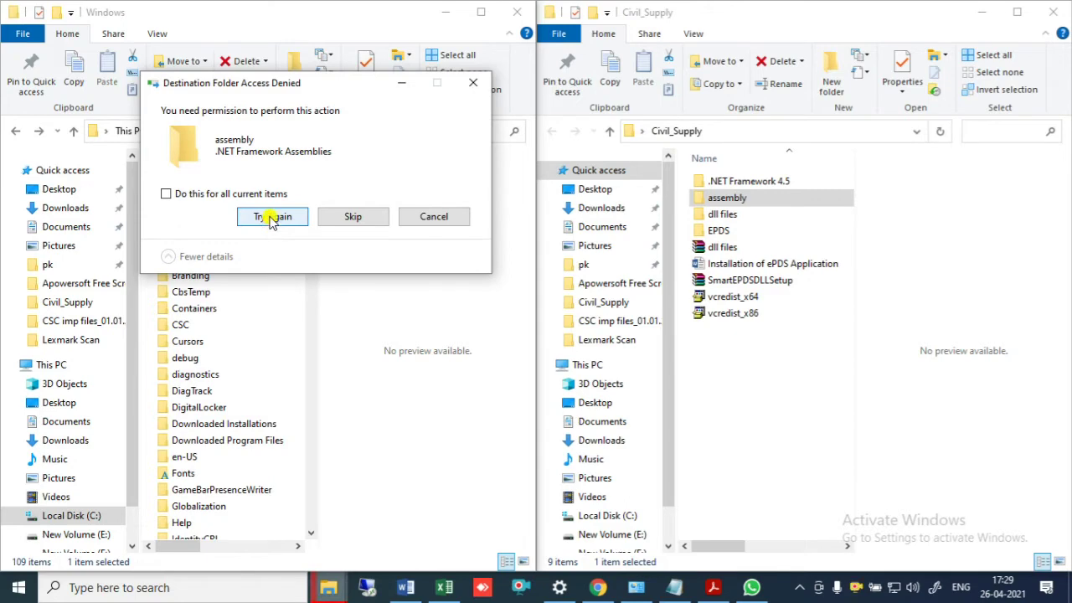
click(271, 218)
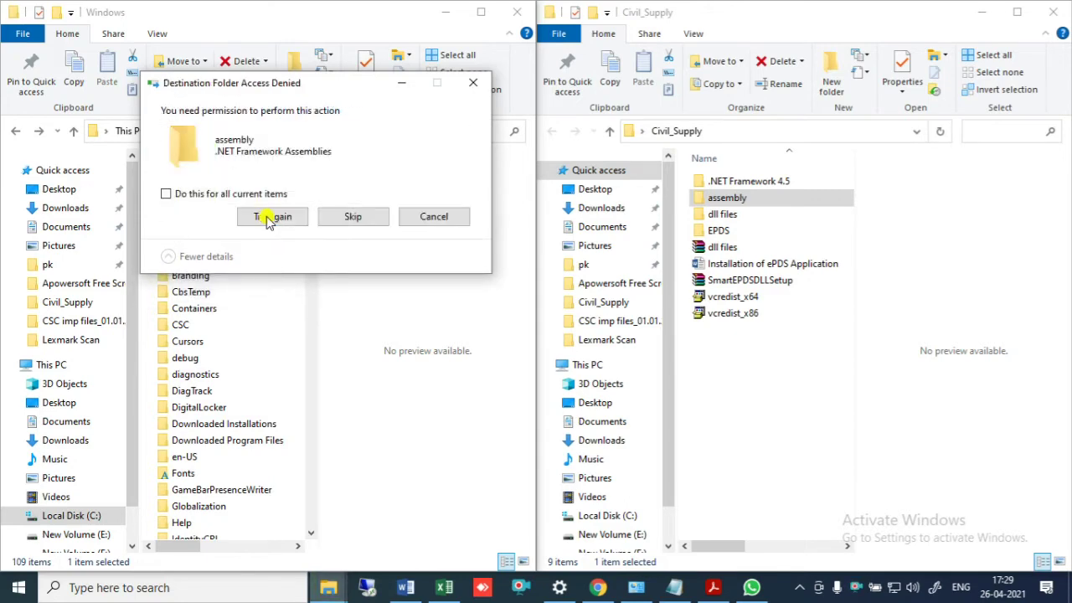
click(198, 194)
click(271, 217)
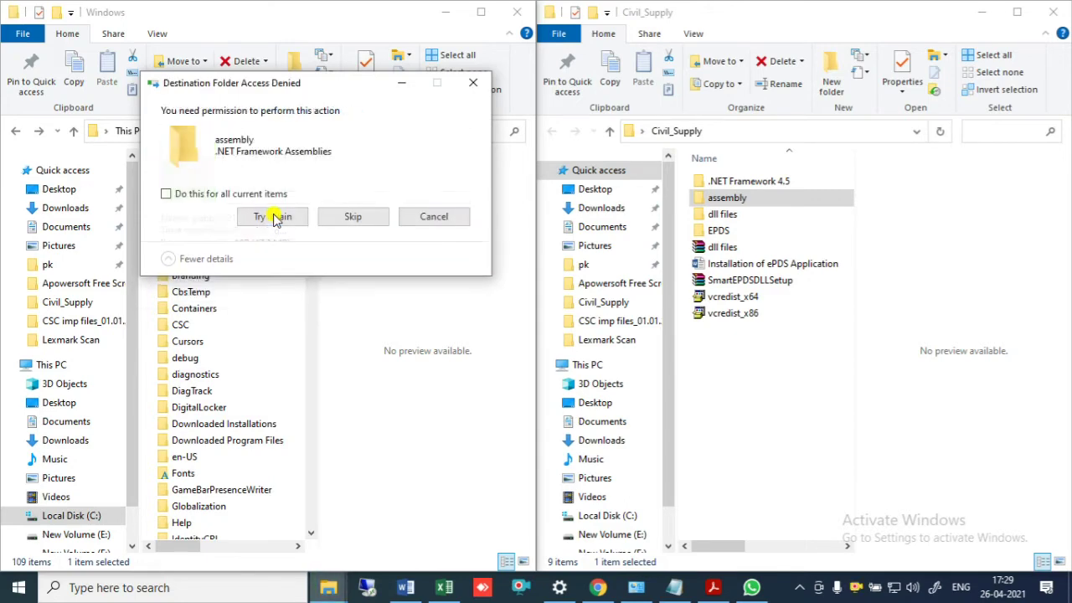
click(352, 218)
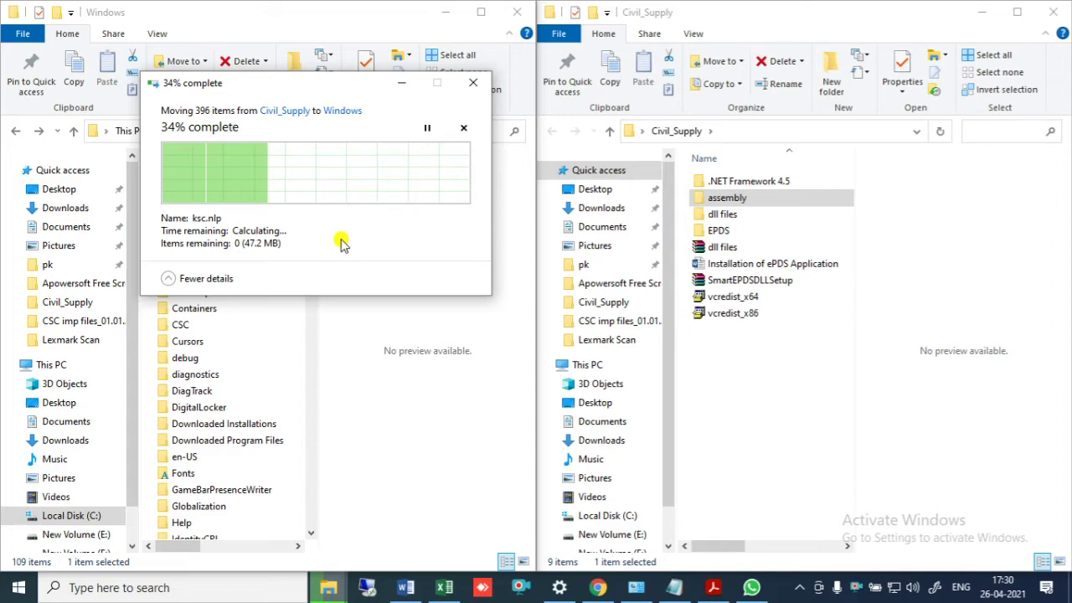
Minimize the Civil_Supply window and switch to Word, placing the ePDS installation document beside the C:\Windows folder window.
drag(295, 84, 296, 155)
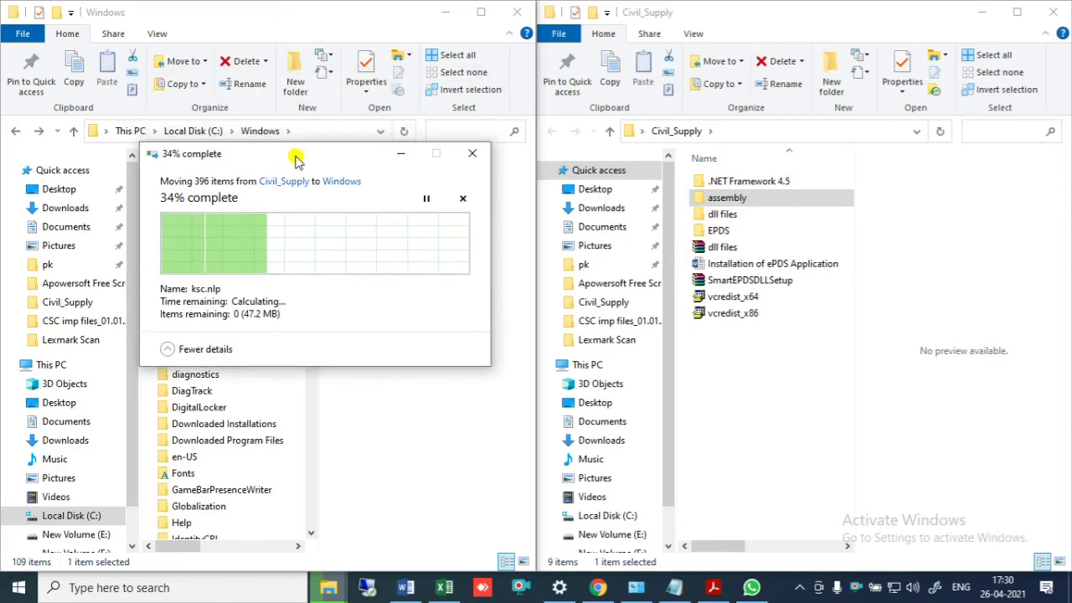
click(807, 431)
click(982, 14)
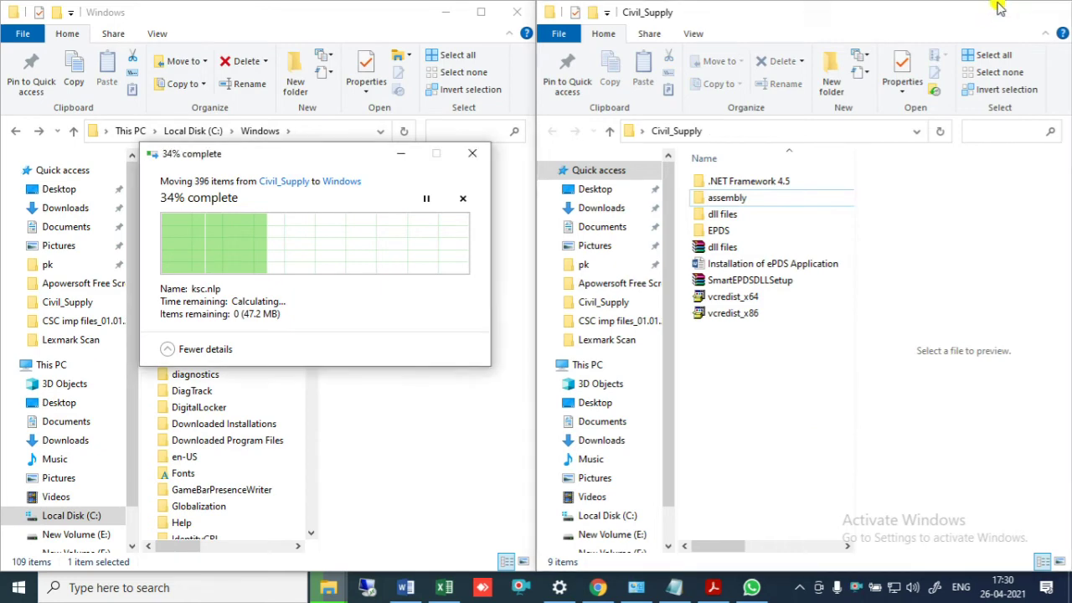
click(597, 587)
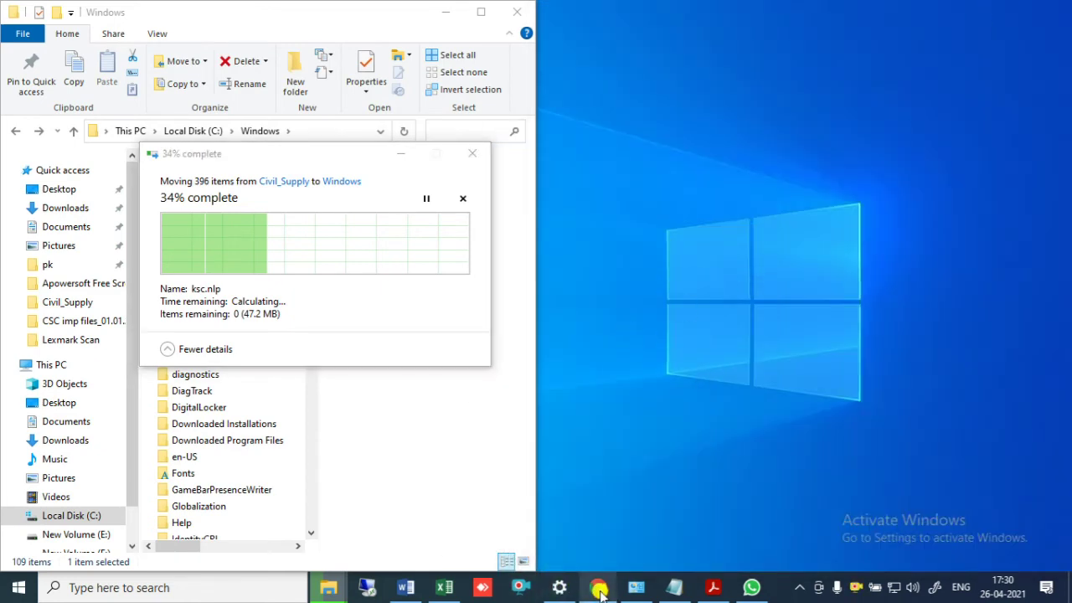
double_click(513, 12)
click(718, 14)
click(411, 589)
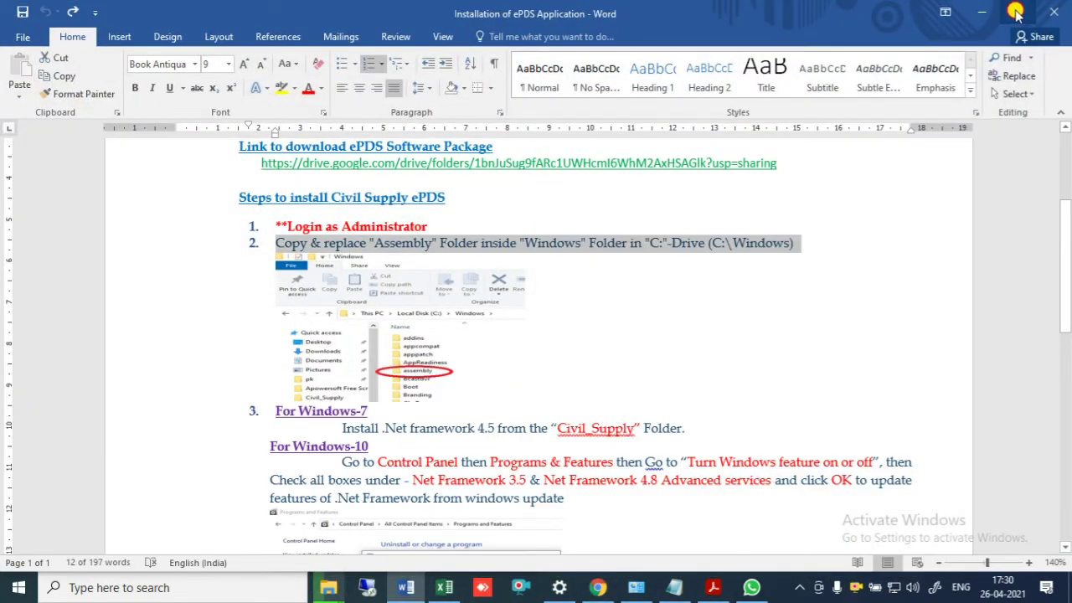
click(1018, 12)
drag(458, 46, 1068, 143)
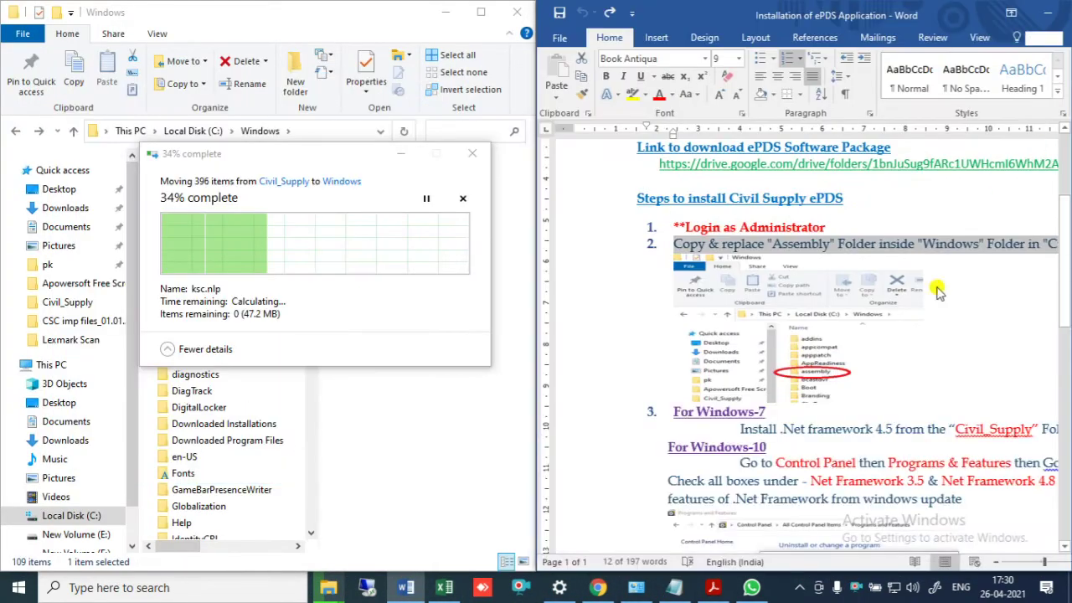
Find step 3 in the installation document and select the For Windows-10 instruction paragraph.
scroll(867, 285, down, 4)
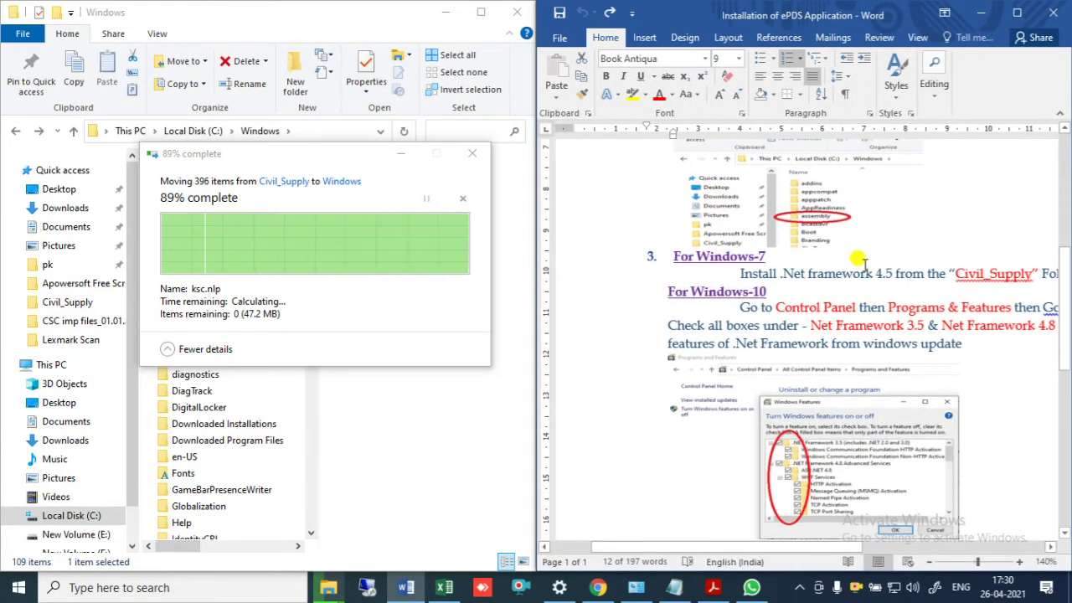
scroll(988, 292, down, 1)
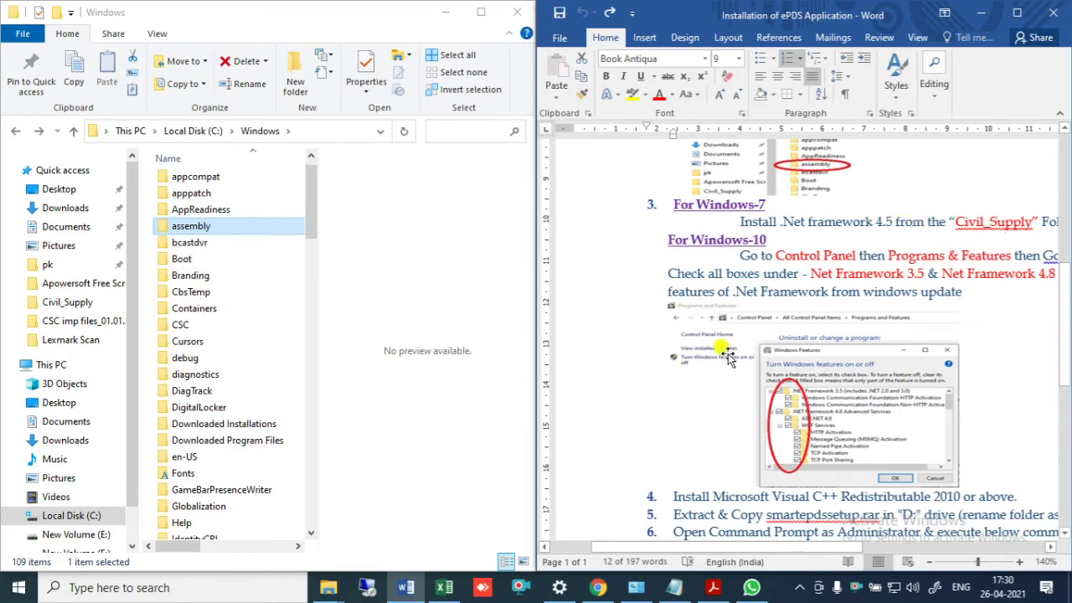
drag(718, 547, 765, 546)
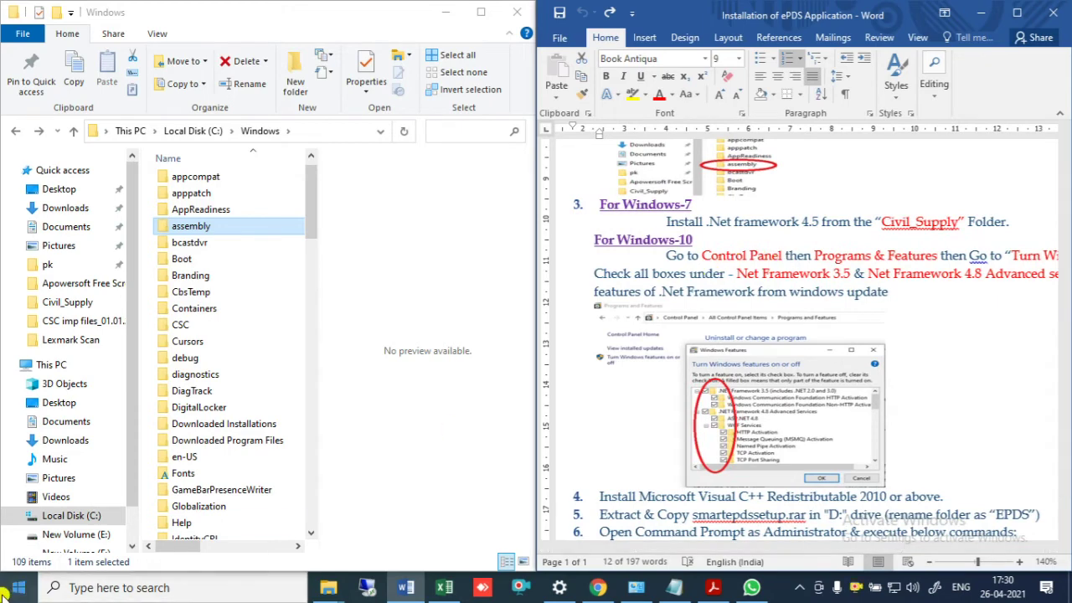
drag(666, 257, 867, 303)
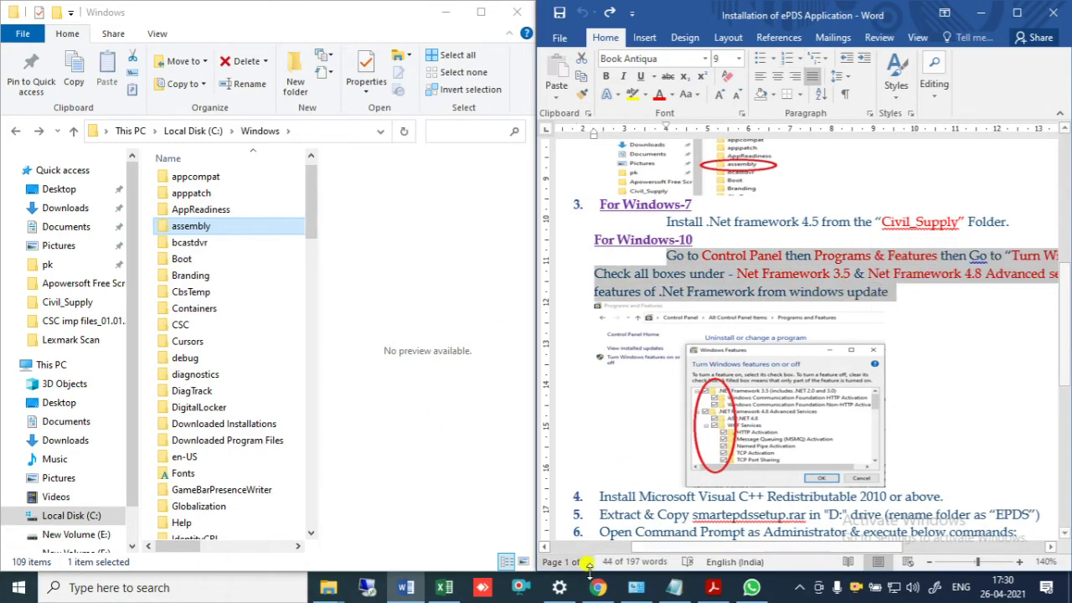
Open Windows Features from Control Panel's Programs and Features and expand .NET Framework 3.5 and .NET Framework 4.8 Advanced Services.
click(638, 588)
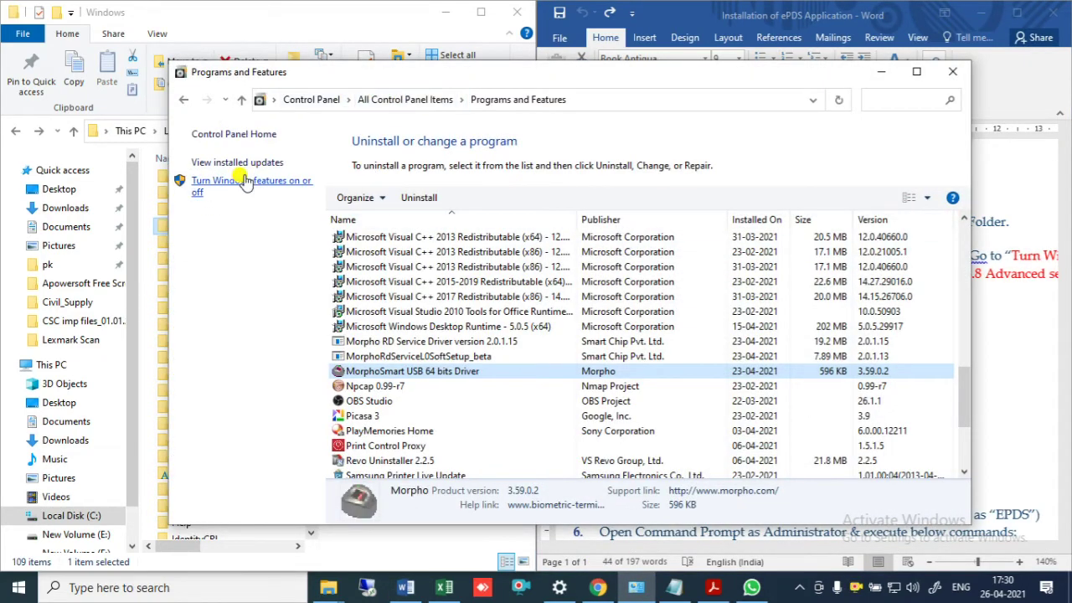
click(401, 103)
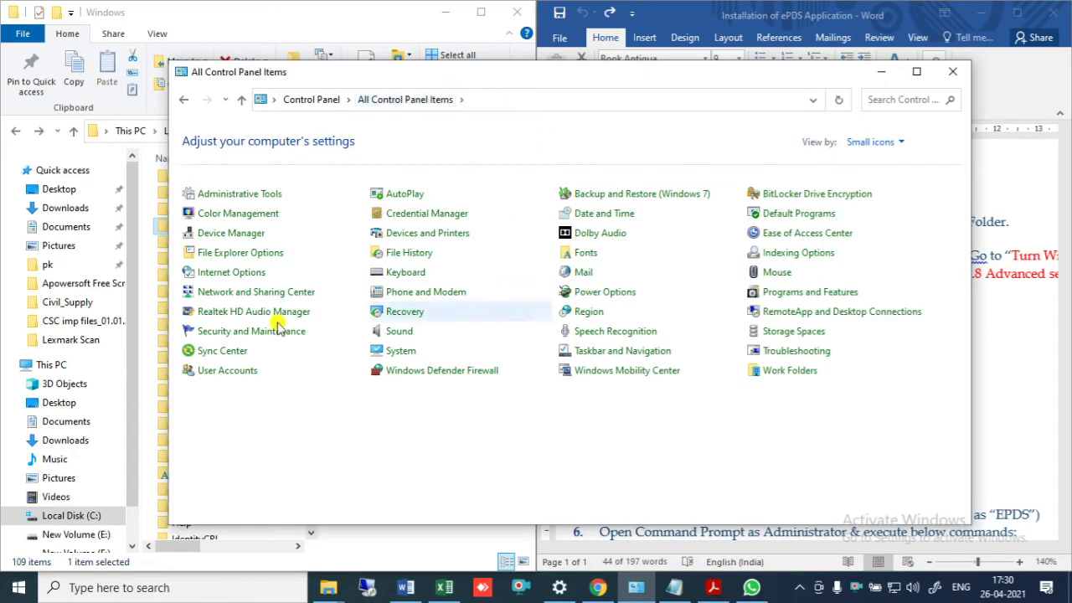
click(244, 312)
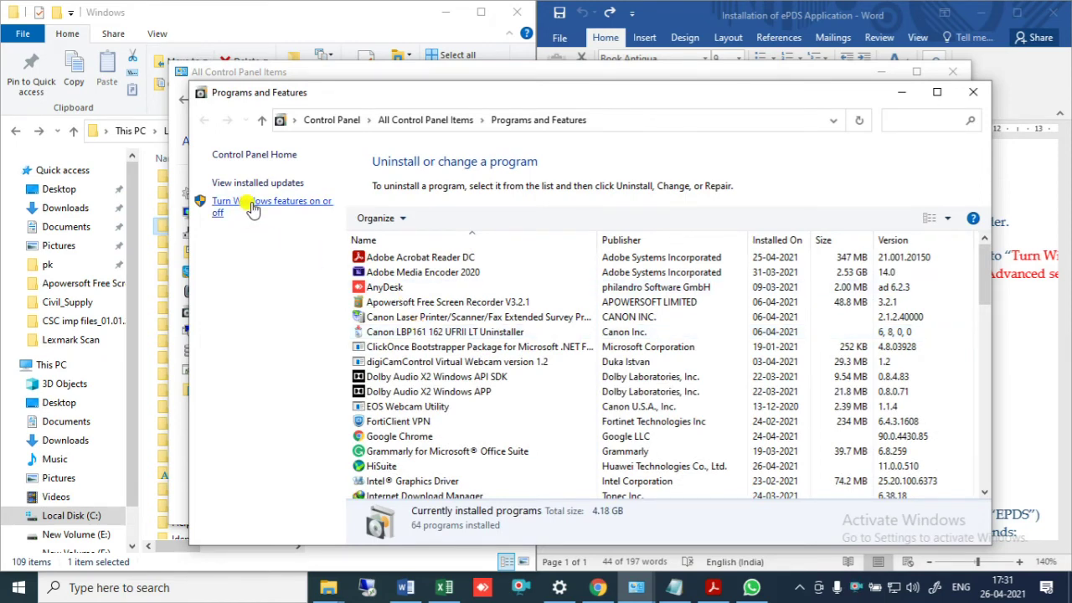
click(253, 207)
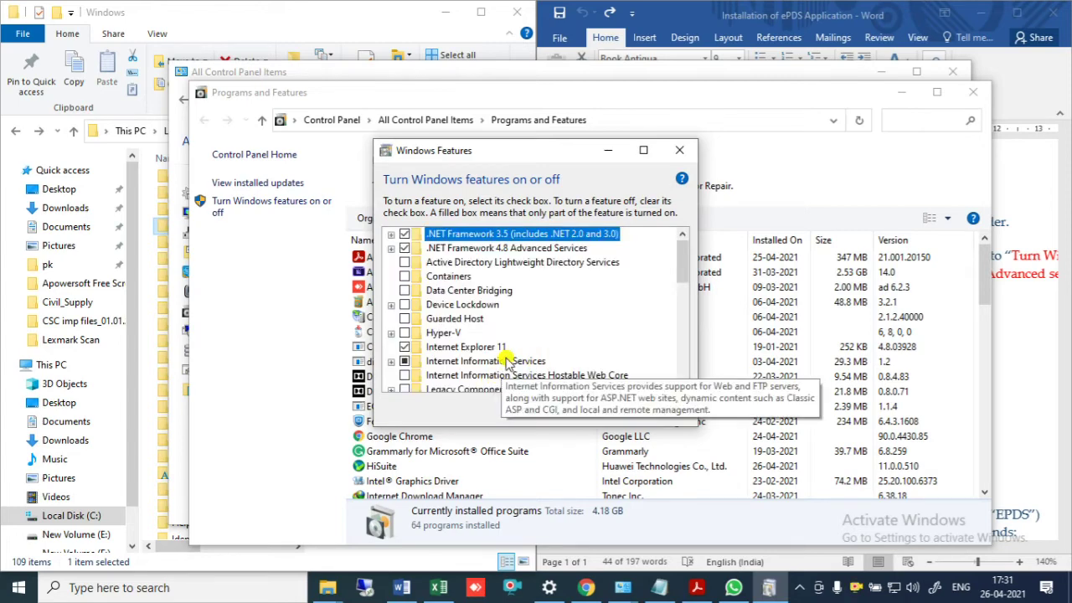
click(391, 234)
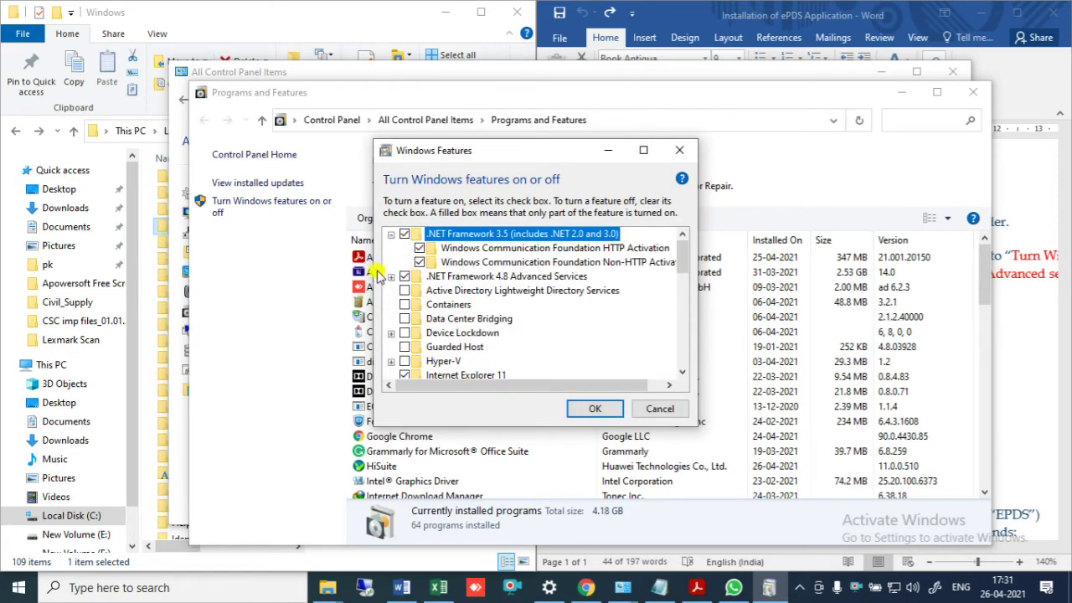
click(390, 276)
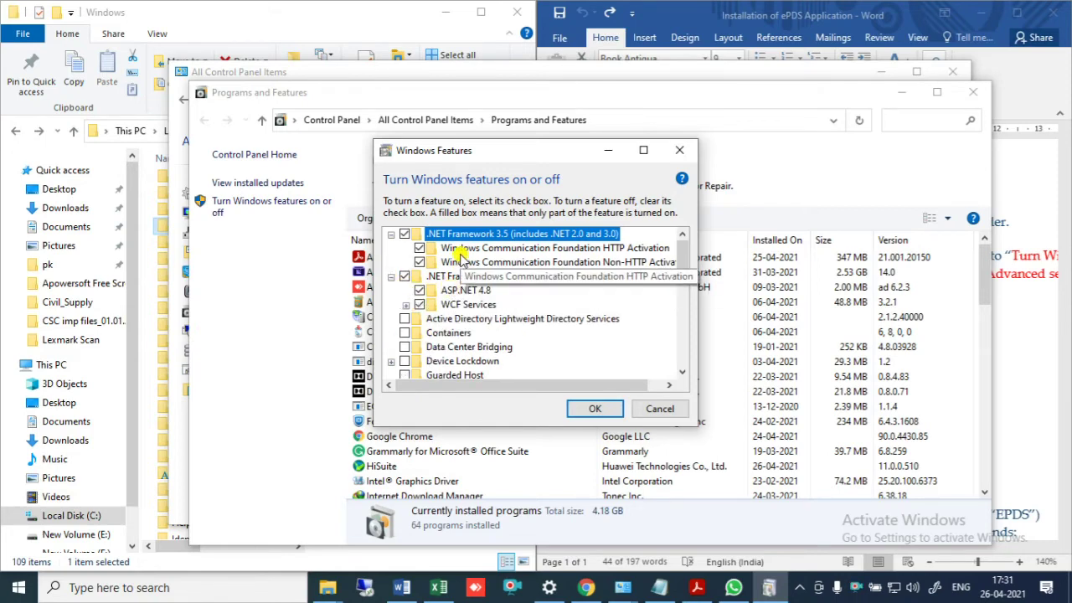
Disable the two Windows Communication Foundation activation options under .NET Framework 3.5 and all of .NET Framework 4.8 Advanced Services.
click(405, 235)
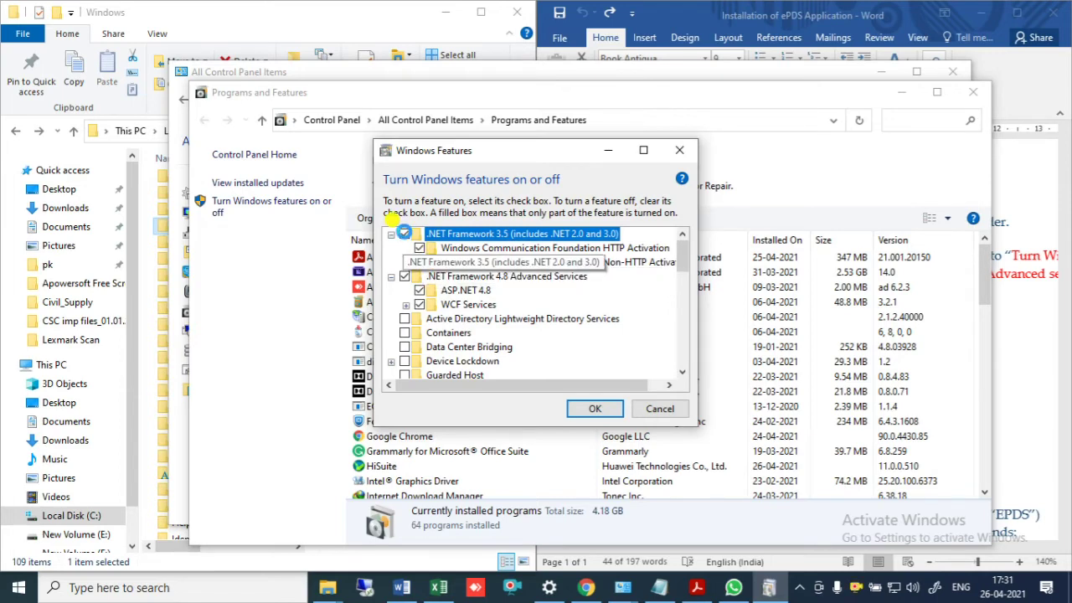
click(405, 234)
click(574, 336)
click(420, 249)
click(419, 262)
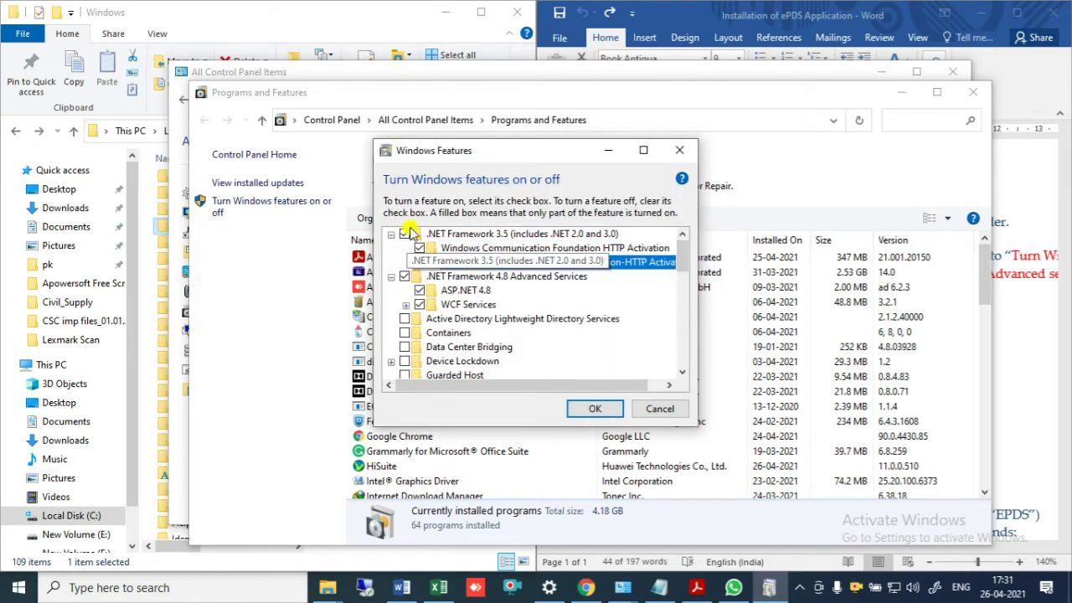
click(404, 277)
click(578, 365)
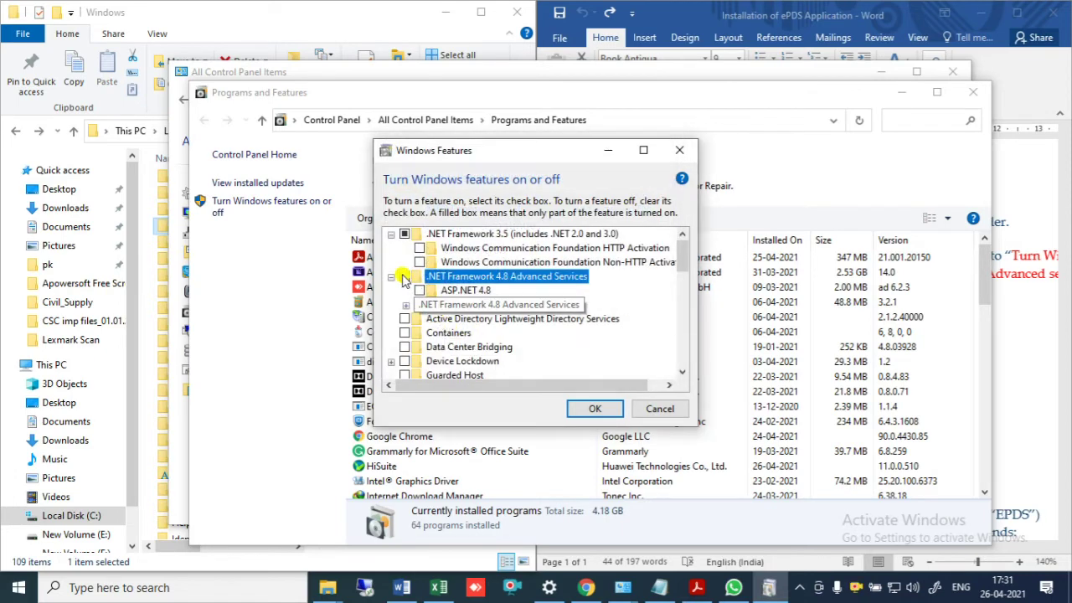
Enable ASP.NET 4.8, WCF Services with all sub-options, and both .NET Framework 3.5 activation options, and apply the Windows features.
click(419, 289)
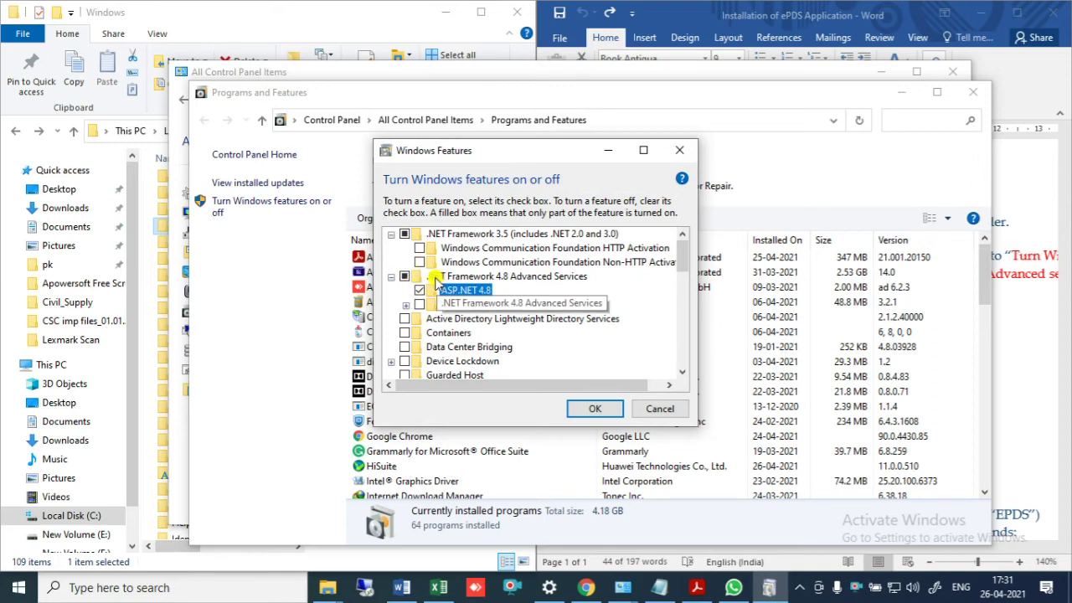
click(419, 248)
click(420, 262)
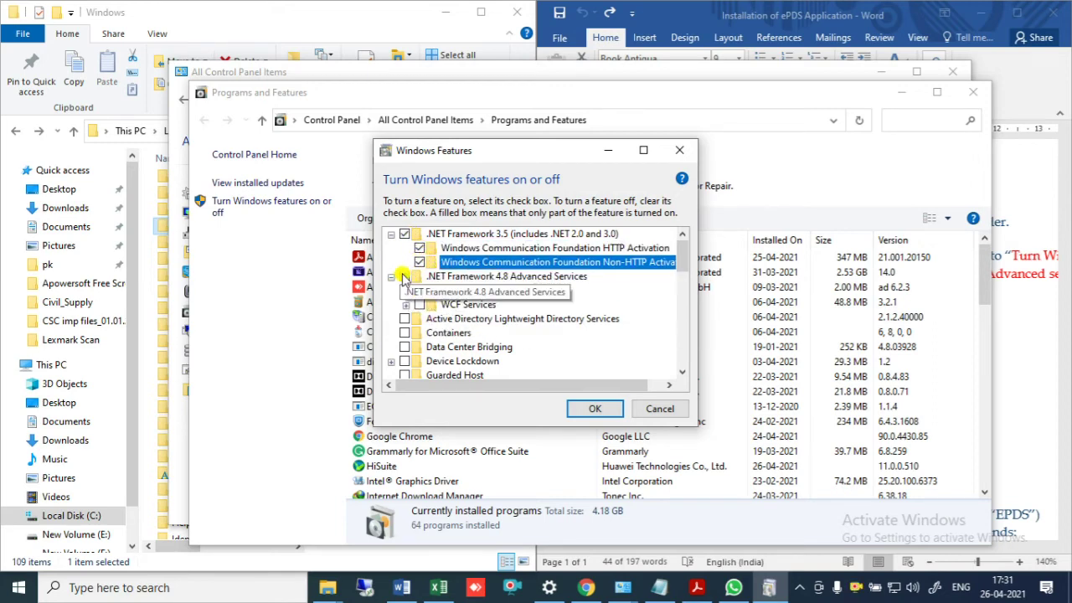
click(420, 304)
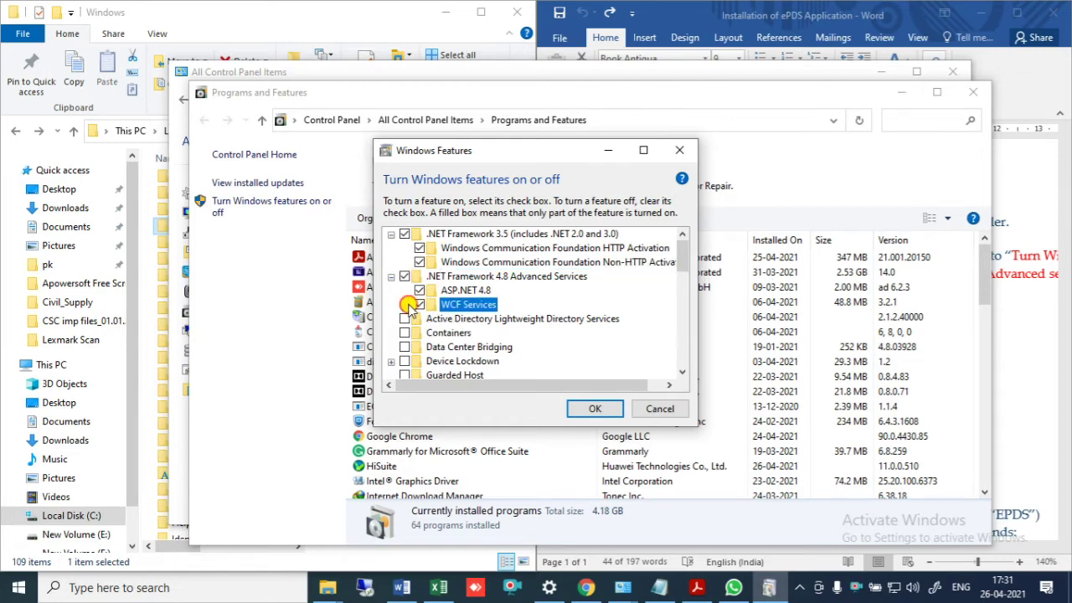
click(405, 304)
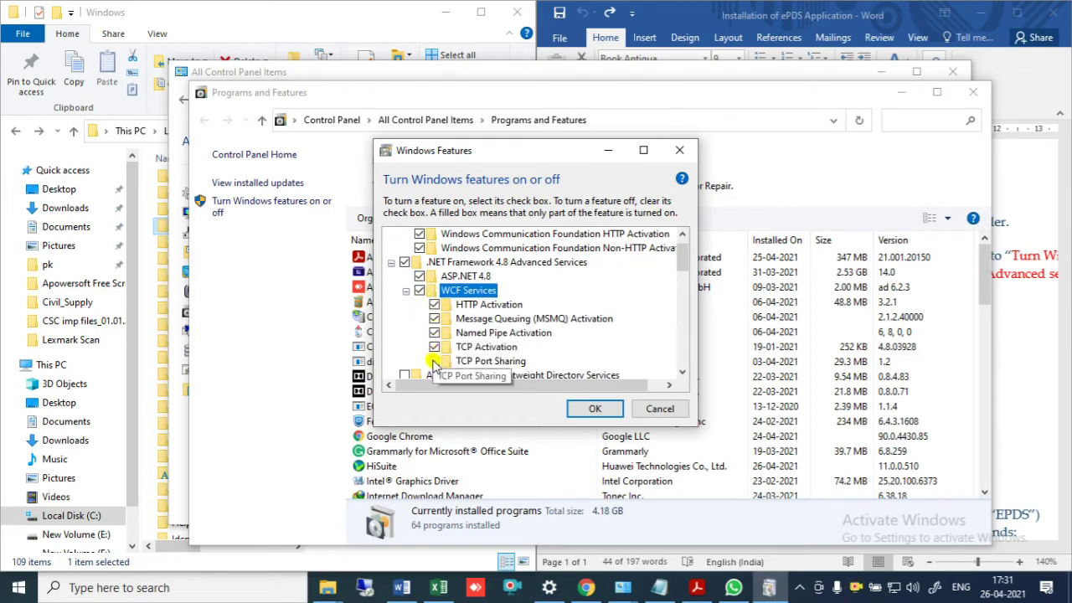
scroll(465, 307, up, 1)
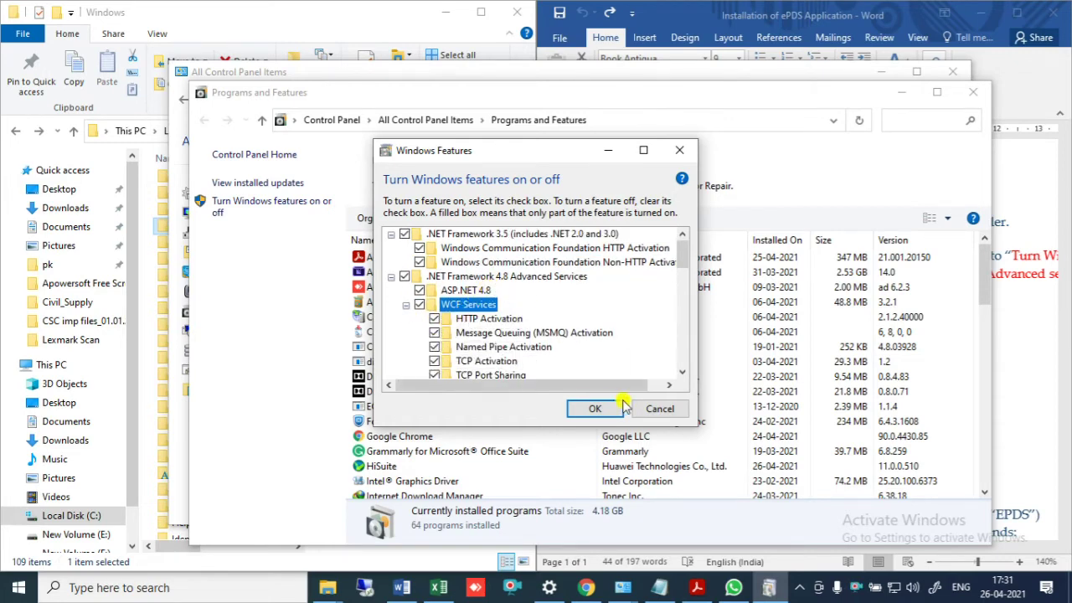
click(595, 408)
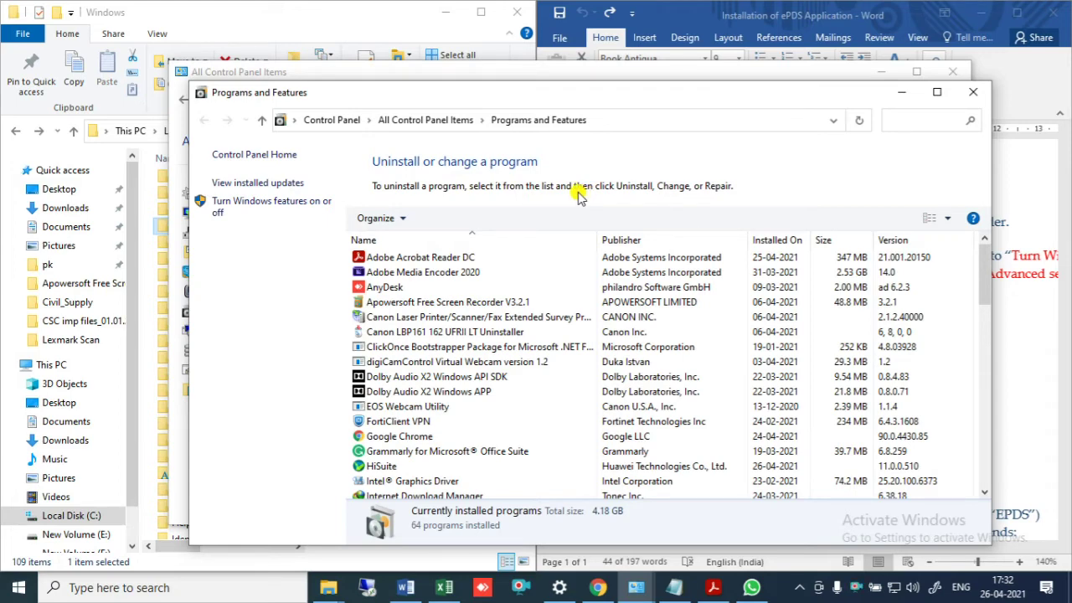
Minimize Programs and Features and return to the installation document to read the instructions from step 4 onward.
click(902, 93)
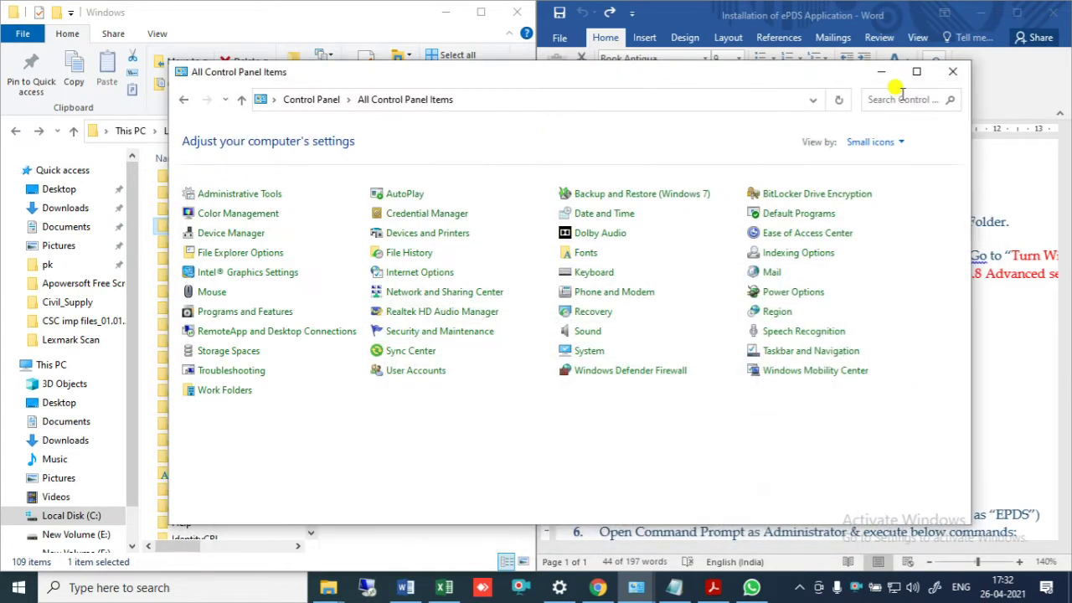
click(1034, 376)
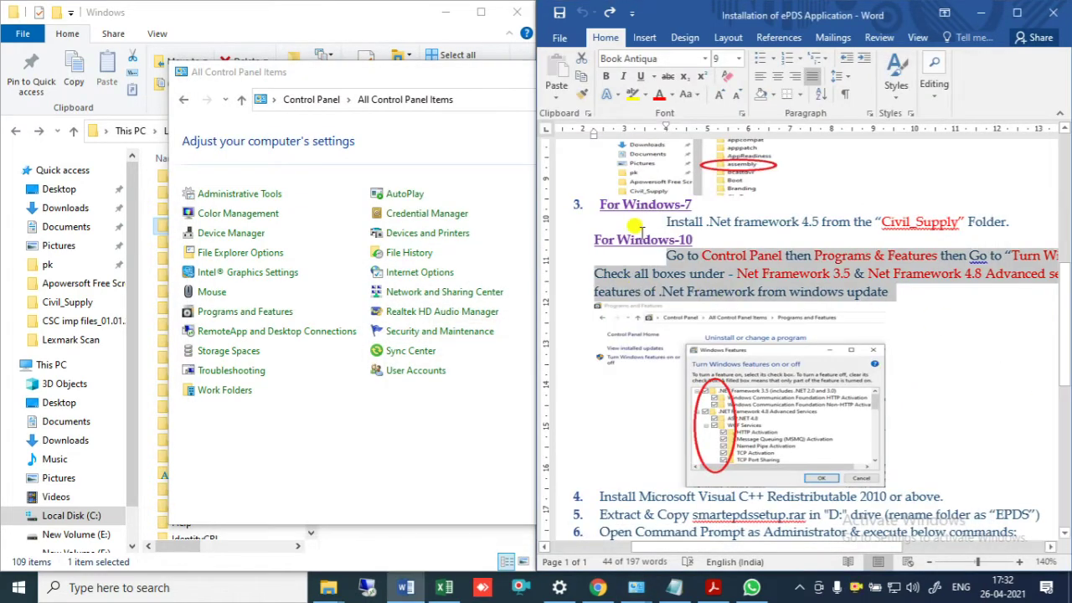
scroll(645, 240, down, 2)
scroll(643, 238, down, 2)
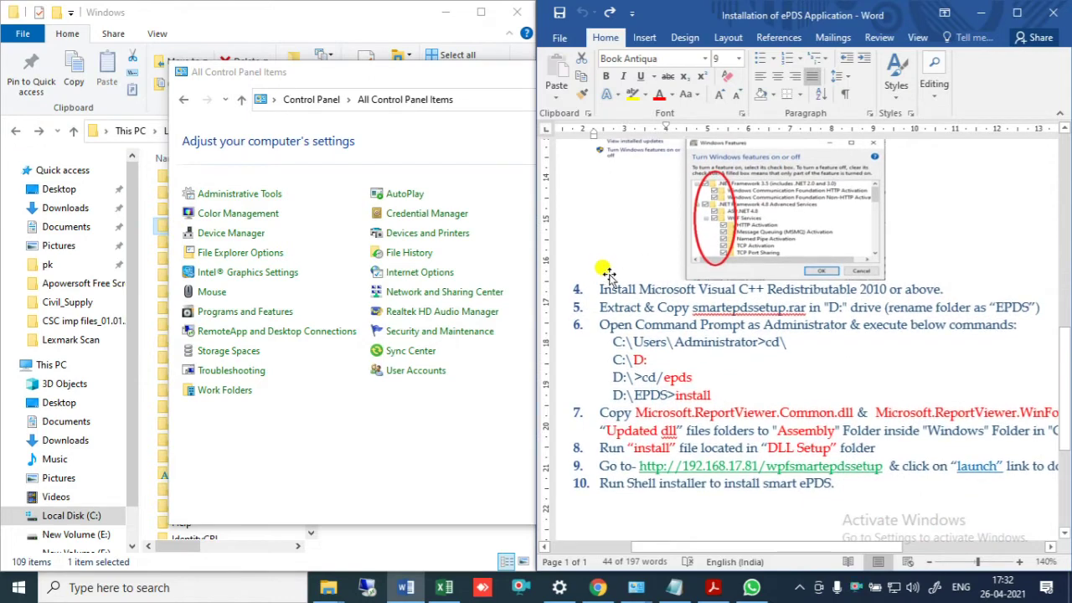
Bring back the Civil_Supply folder window and examine the vcredist_x64 and vcredist_x86 installers.
click(358, 445)
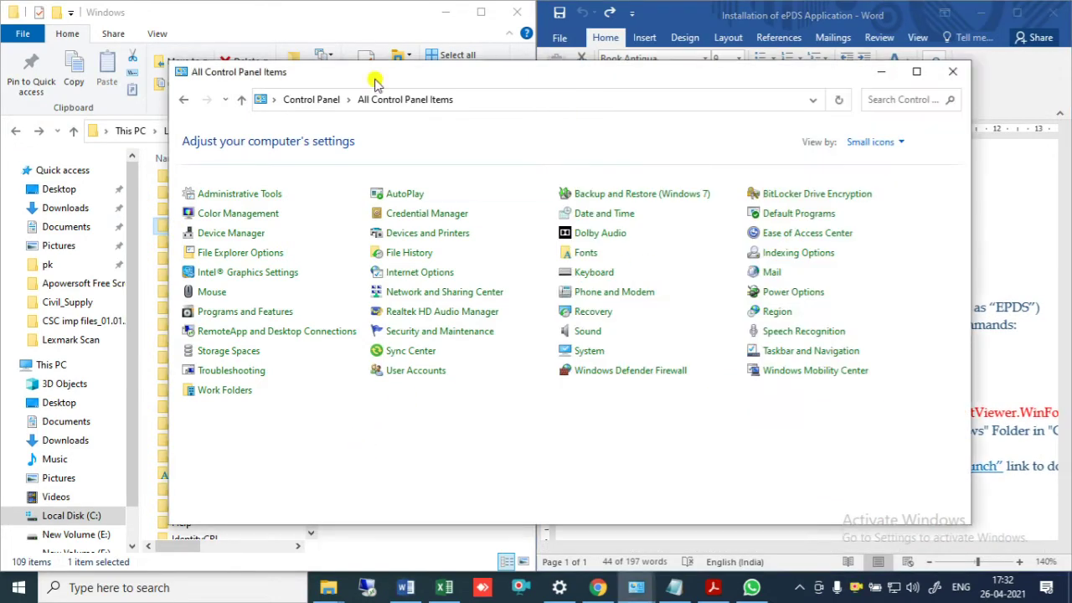
click(335, 589)
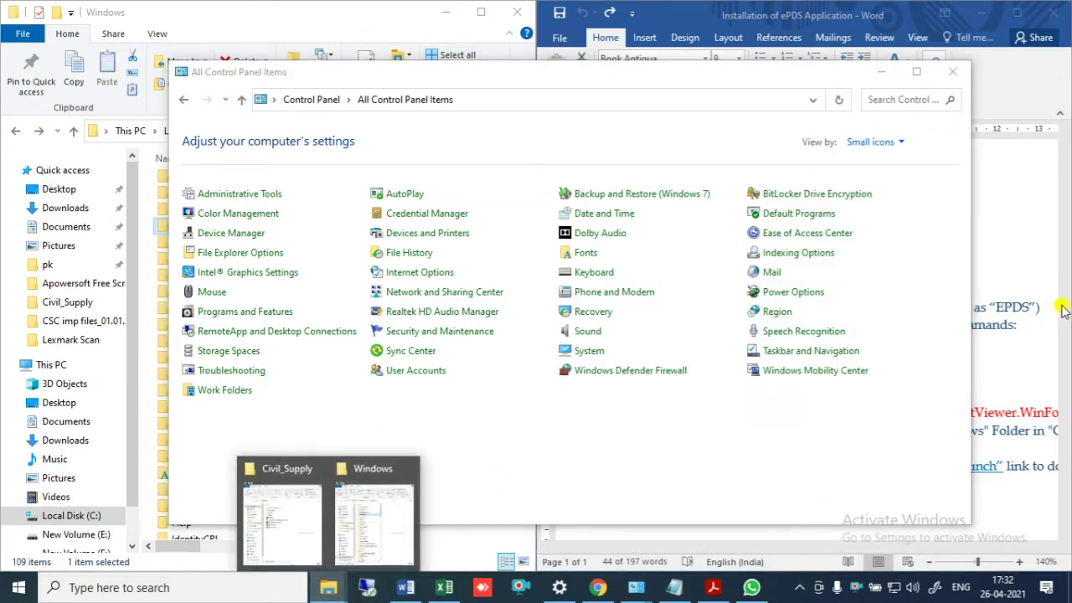
click(282, 510)
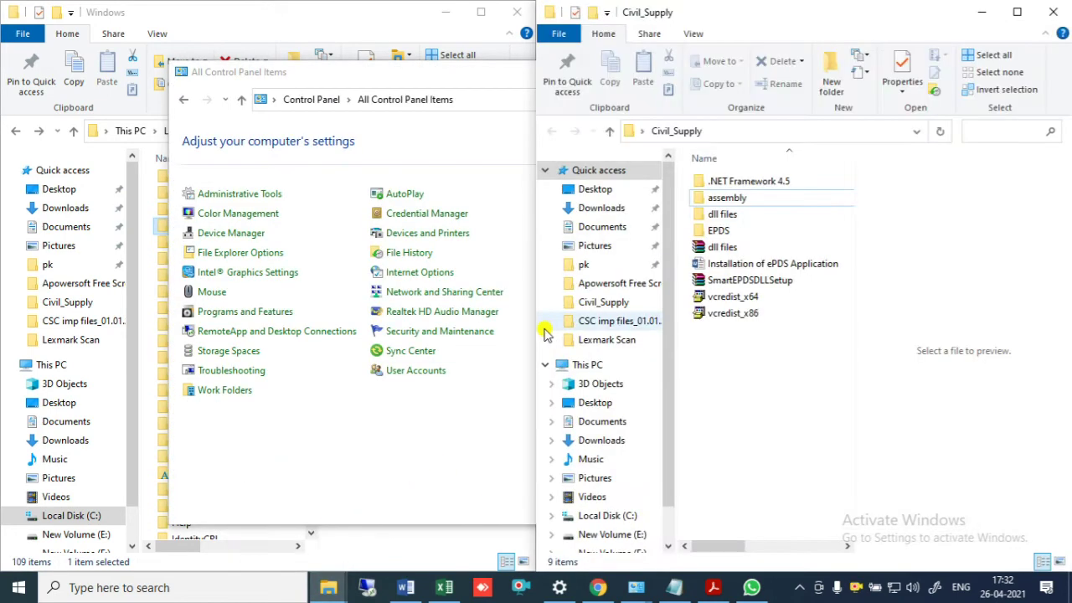
click(729, 298)
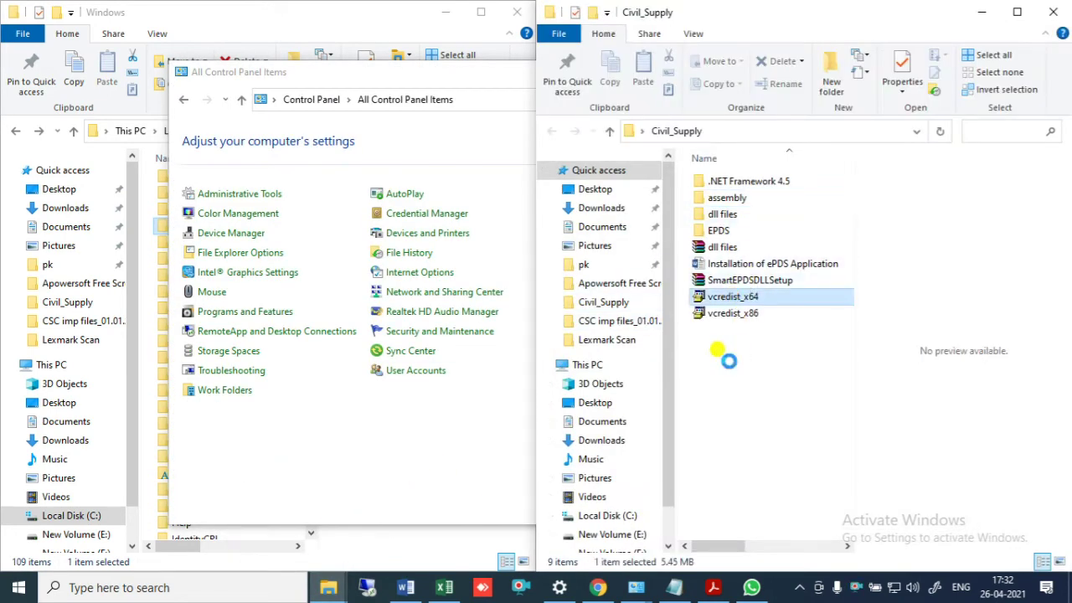
click(743, 312)
click(739, 300)
click(731, 316)
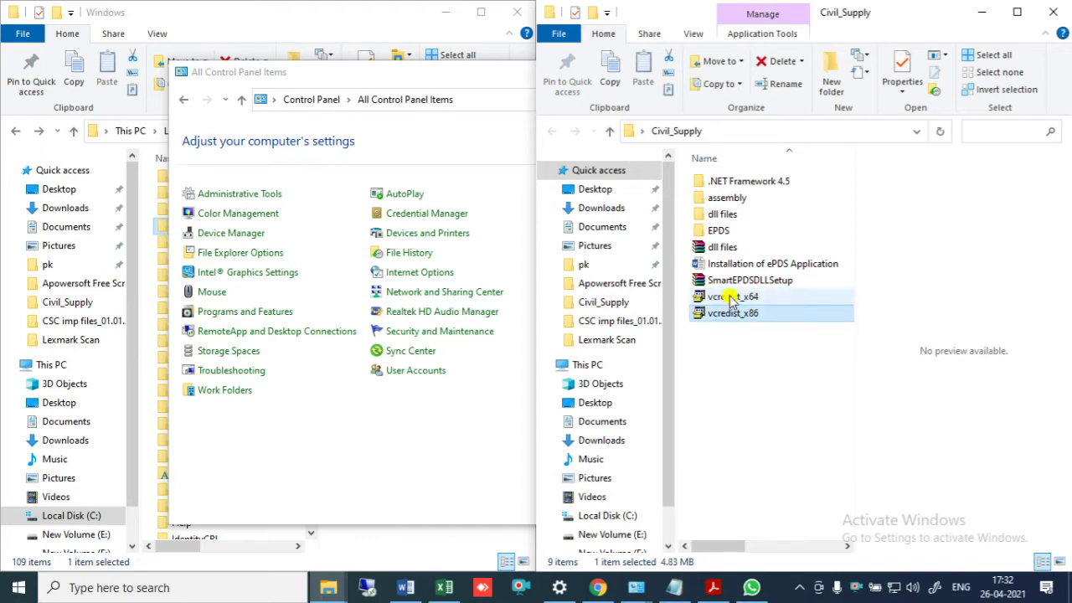
click(731, 299)
click(732, 317)
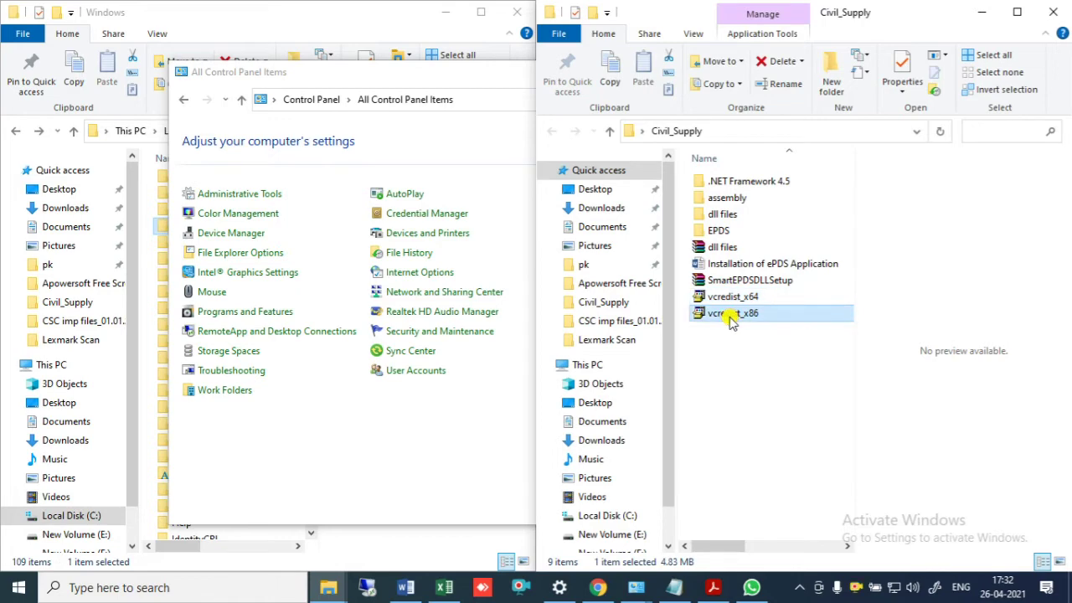
mouse_move(753, 321)
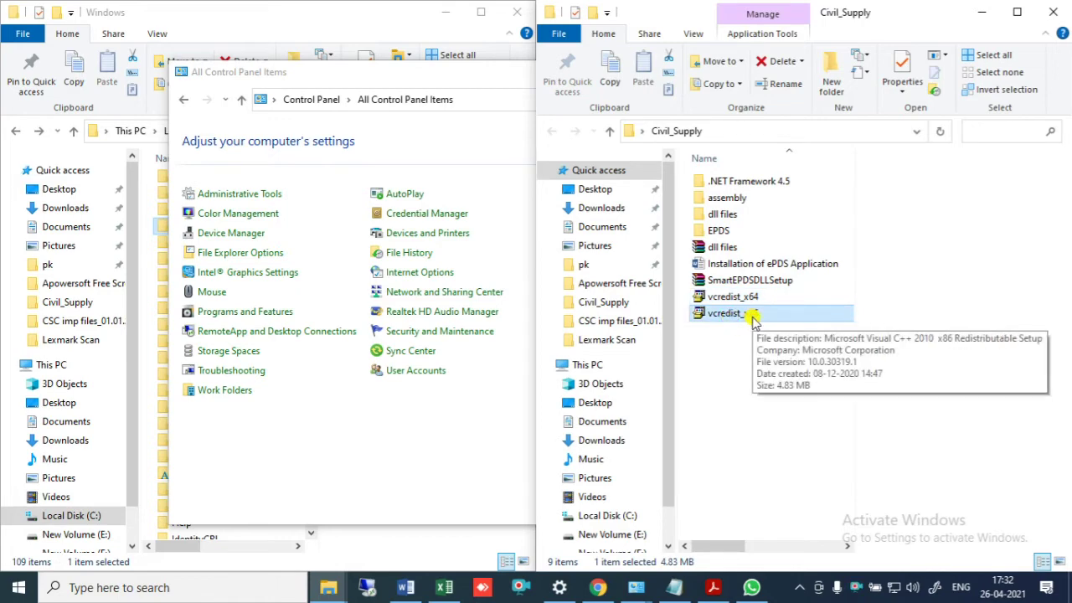
Open the properties of This PC, examine the system type under Device specifications, and minimize Settings.
right_click(52, 367)
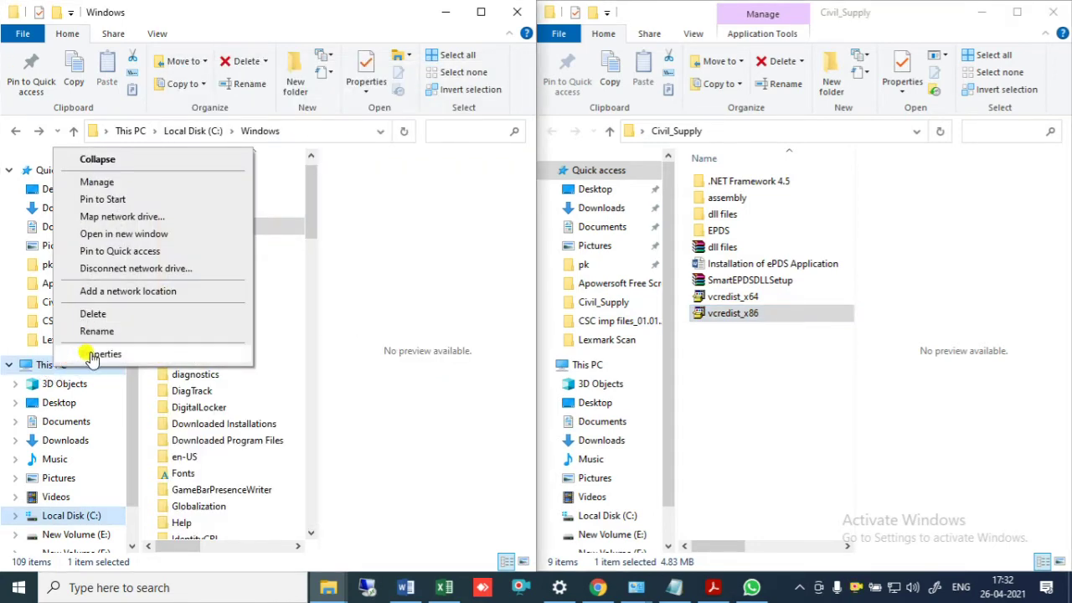
right_click(50, 369)
right_click(48, 367)
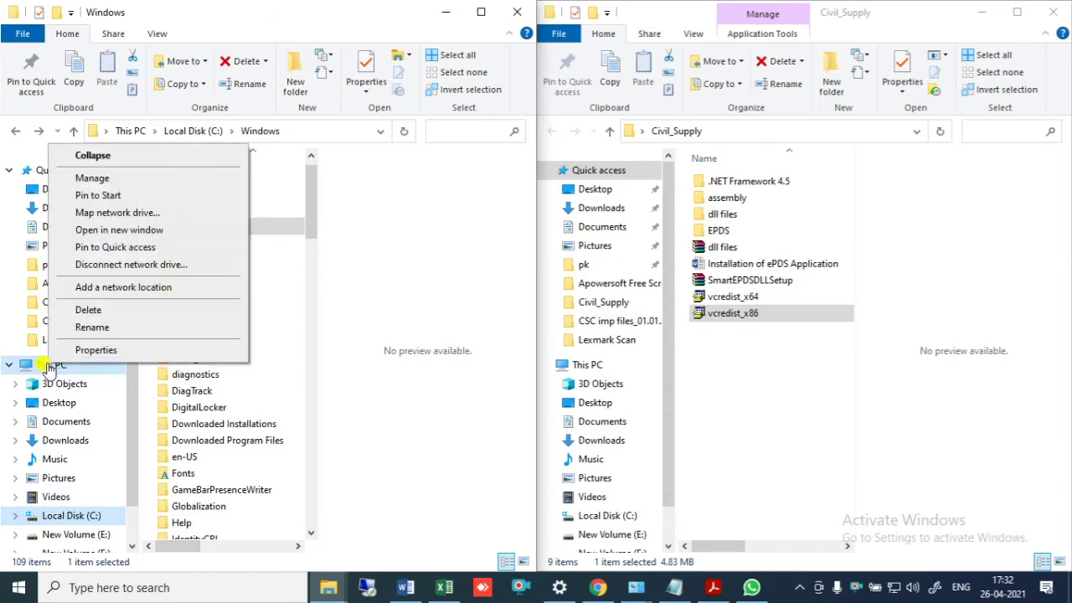
click(90, 350)
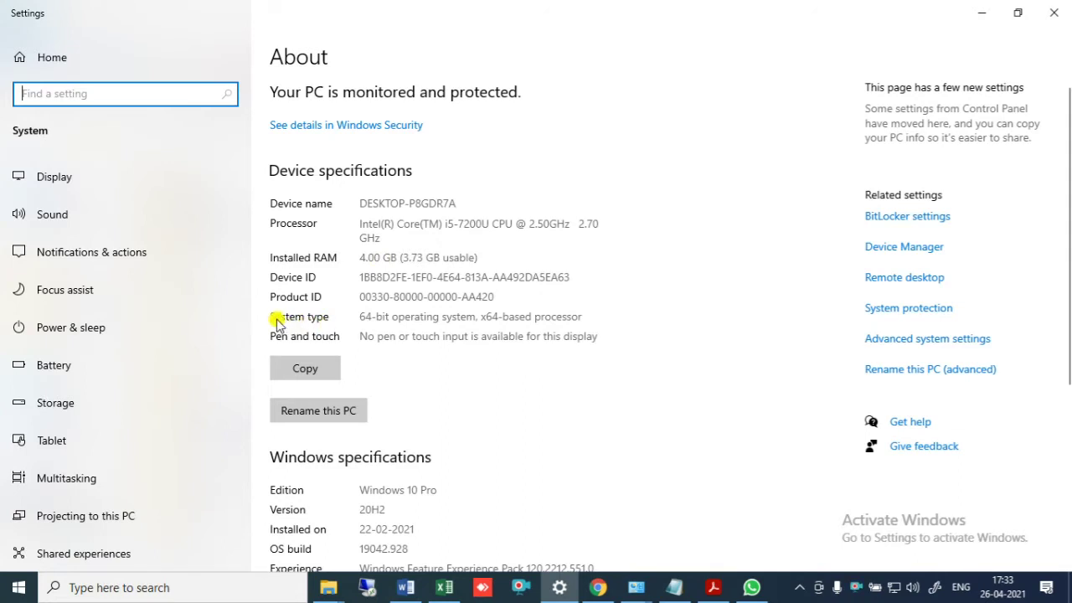
click(379, 322)
drag(360, 318, 599, 325)
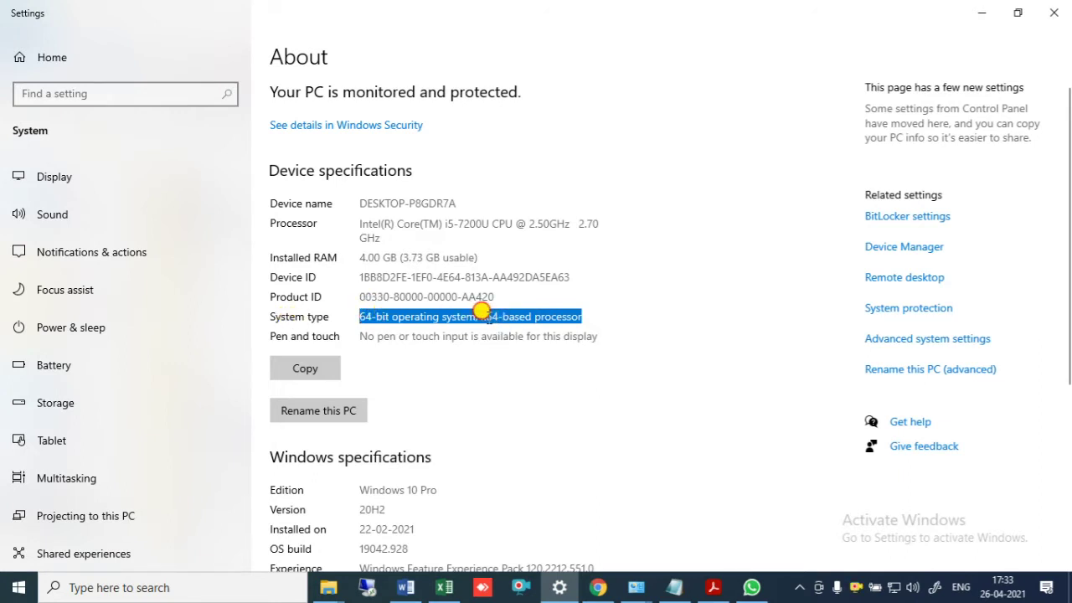
click(483, 317)
drag(483, 316, 509, 319)
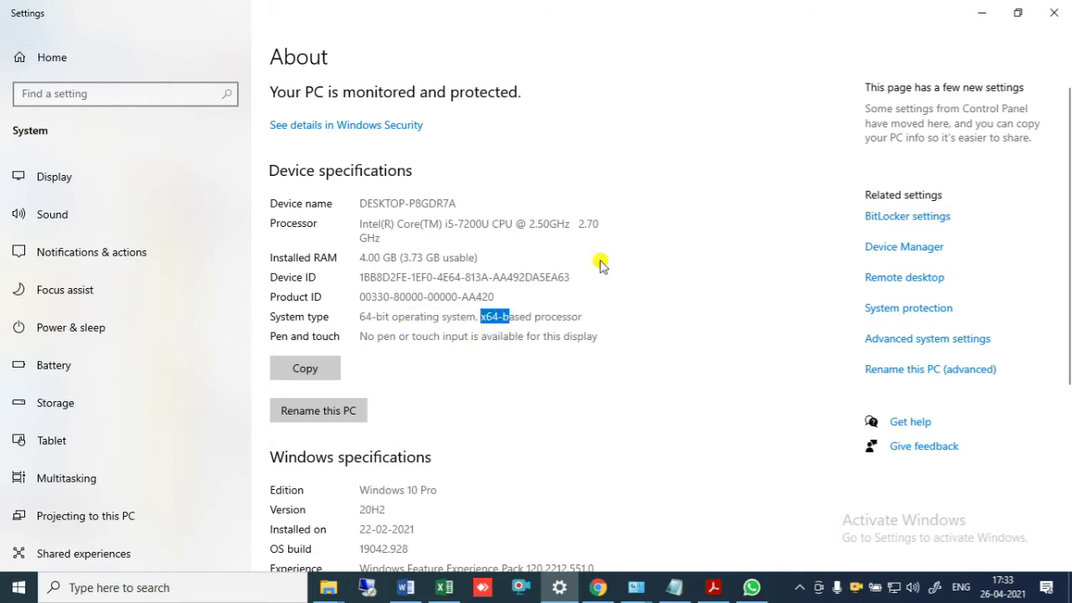
click(985, 17)
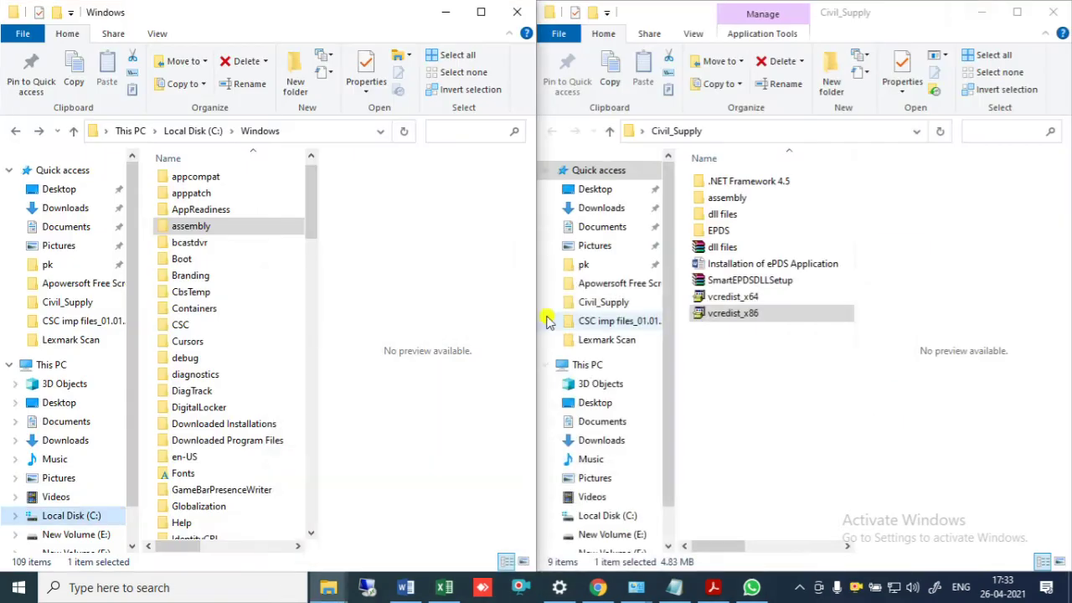
Try to install the Microsoft Visual C++ 2010 x64 Redistributable from vcredist_x64, and close its setup.
click(720, 296)
double_click(721, 296)
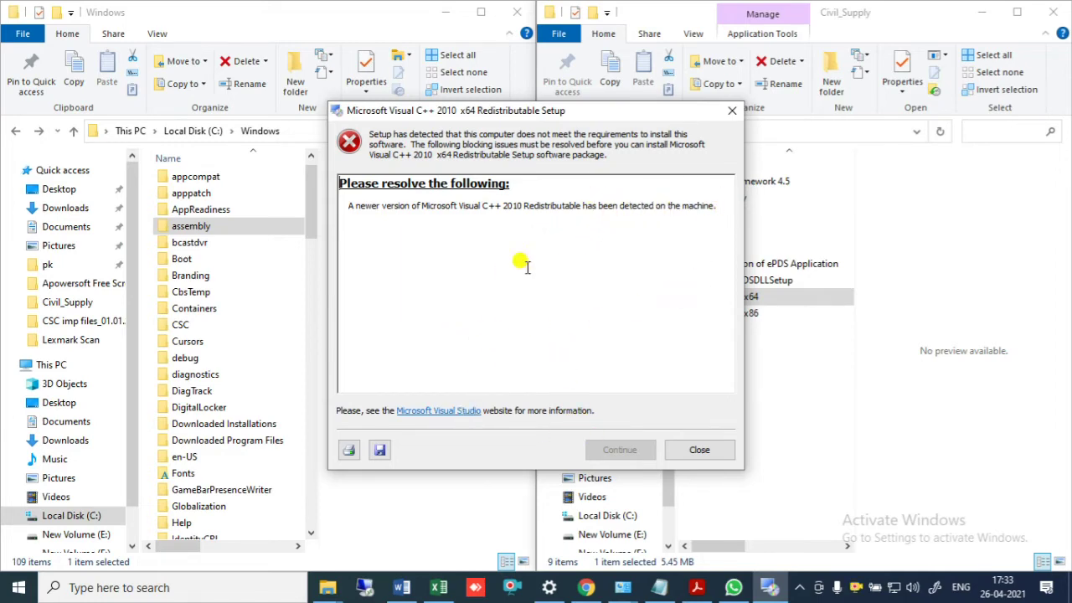
click(697, 451)
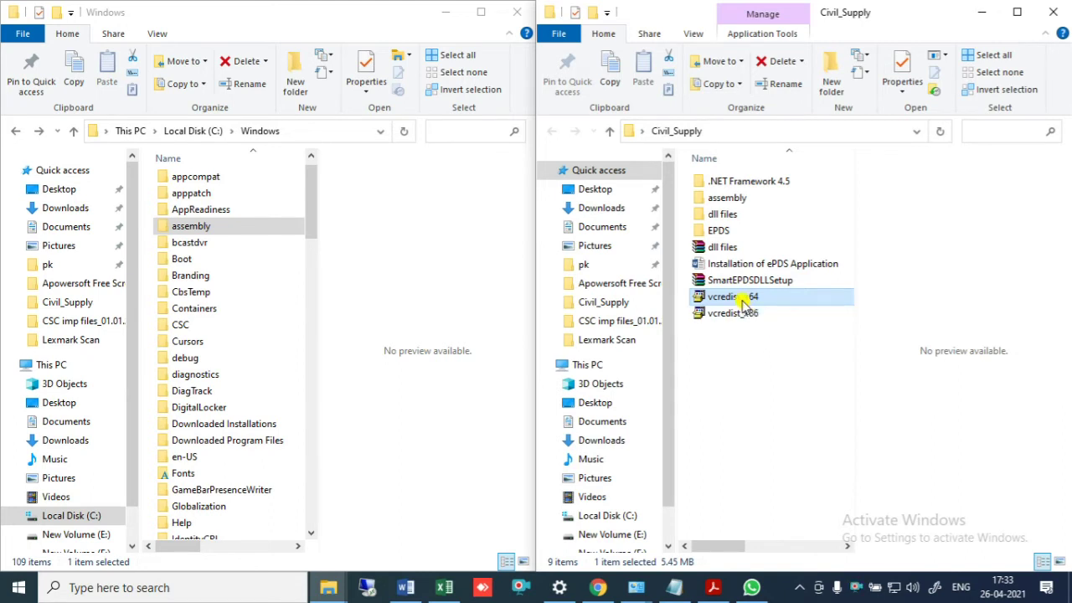
Switch to the installation document in Word, read steps 5 and 6, and return to the Civil_Supply folder.
click(405, 588)
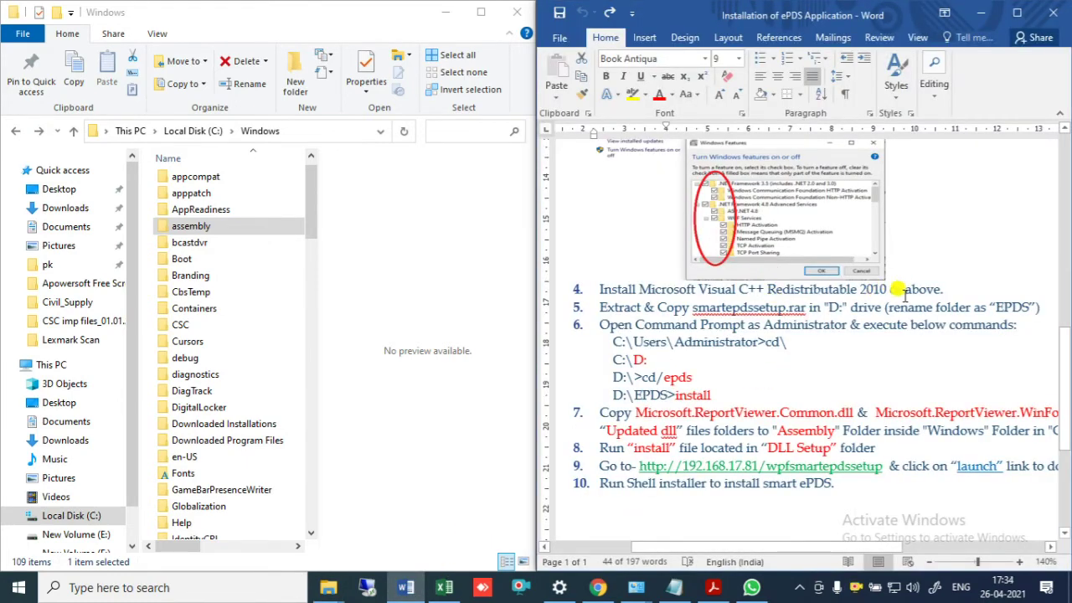
drag(593, 304, 860, 394)
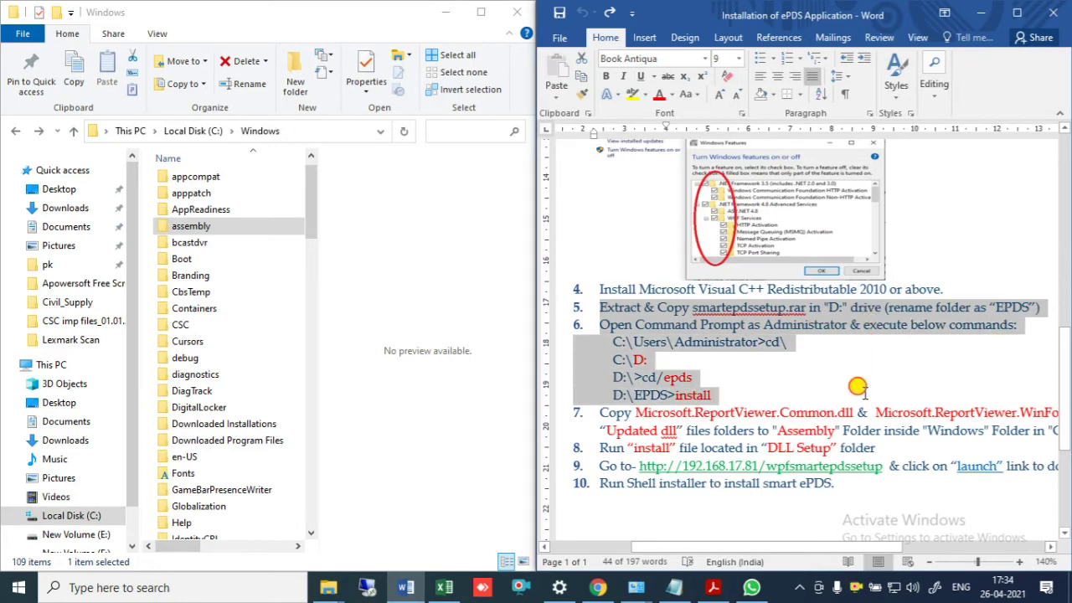
click(980, 14)
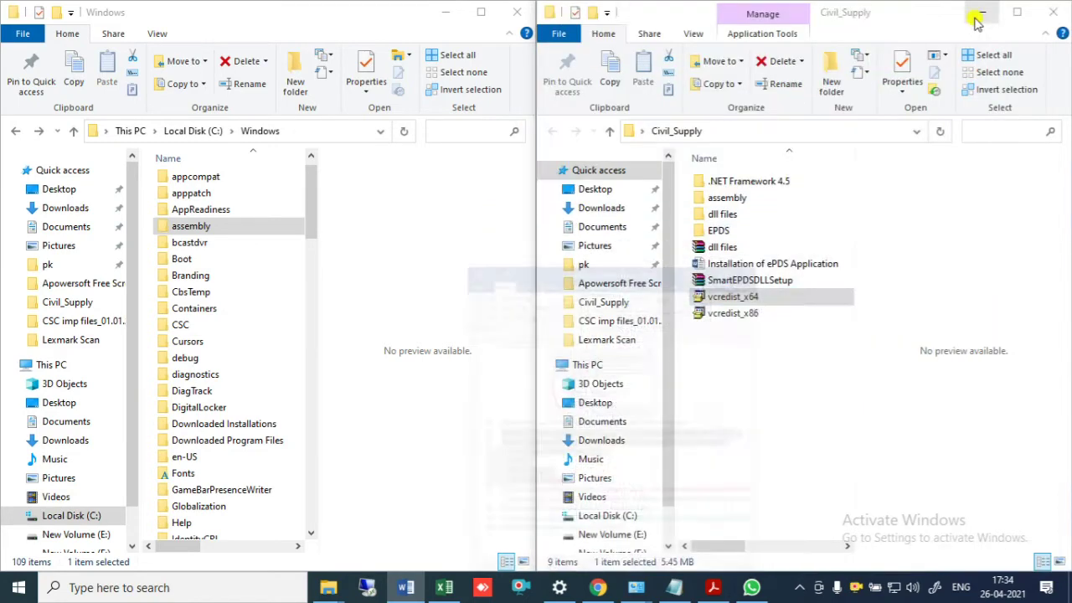
click(774, 471)
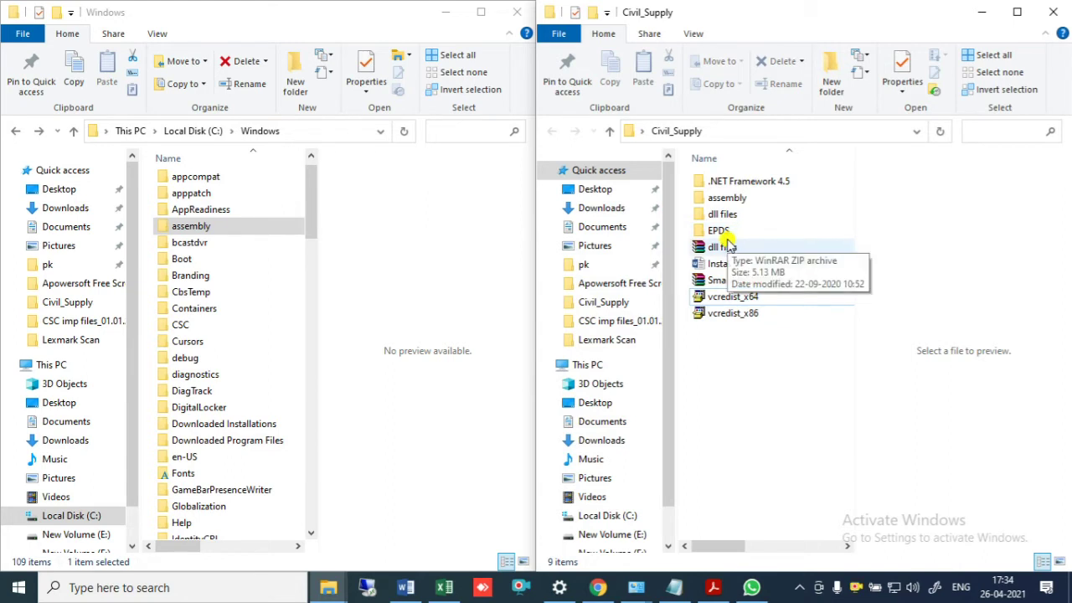
Open the SmartEPDSDLLSetup archive in WinRAR and move its window clear of the Windows folder window.
click(737, 282)
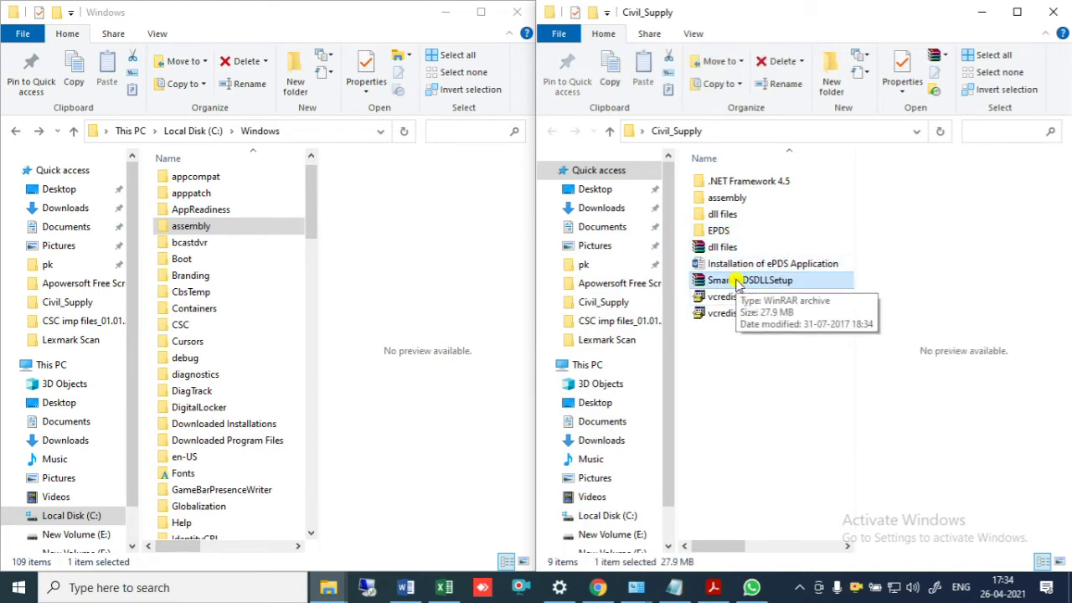
click(727, 278)
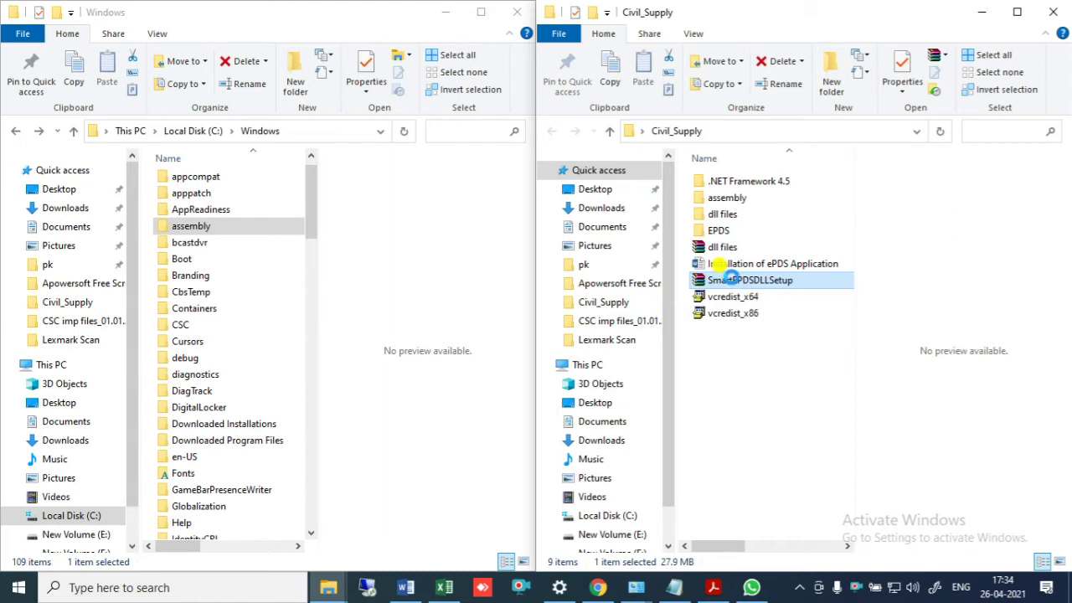
right_click(726, 277)
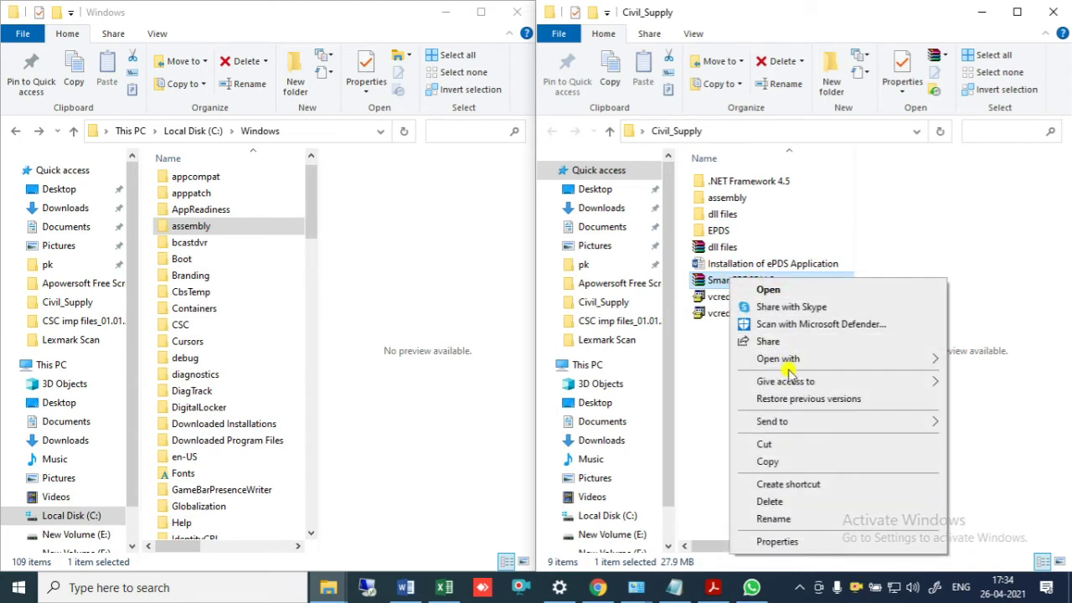
click(717, 279)
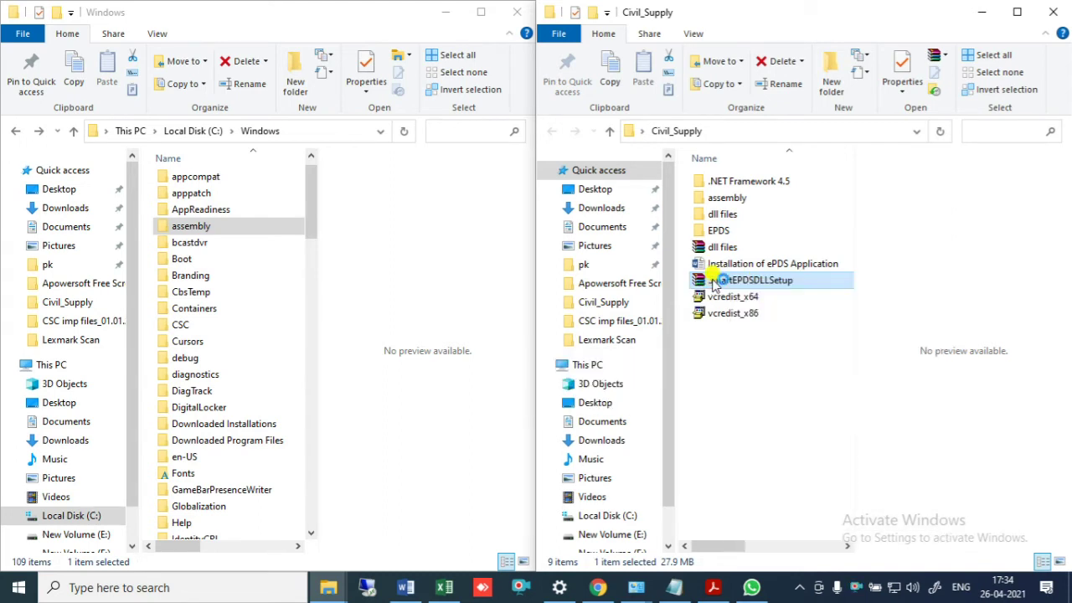
double_click(716, 280)
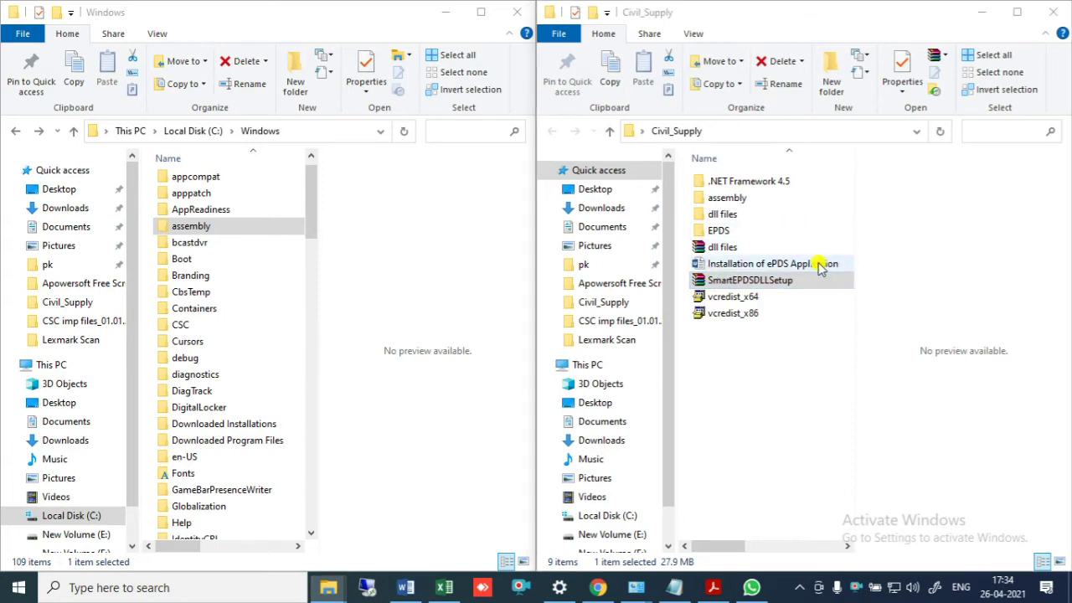
drag(528, 92, 835, 74)
Extract the SmartEPDSDLLSetup folder from the archive to the root of New Volume (E:).
click(624, 222)
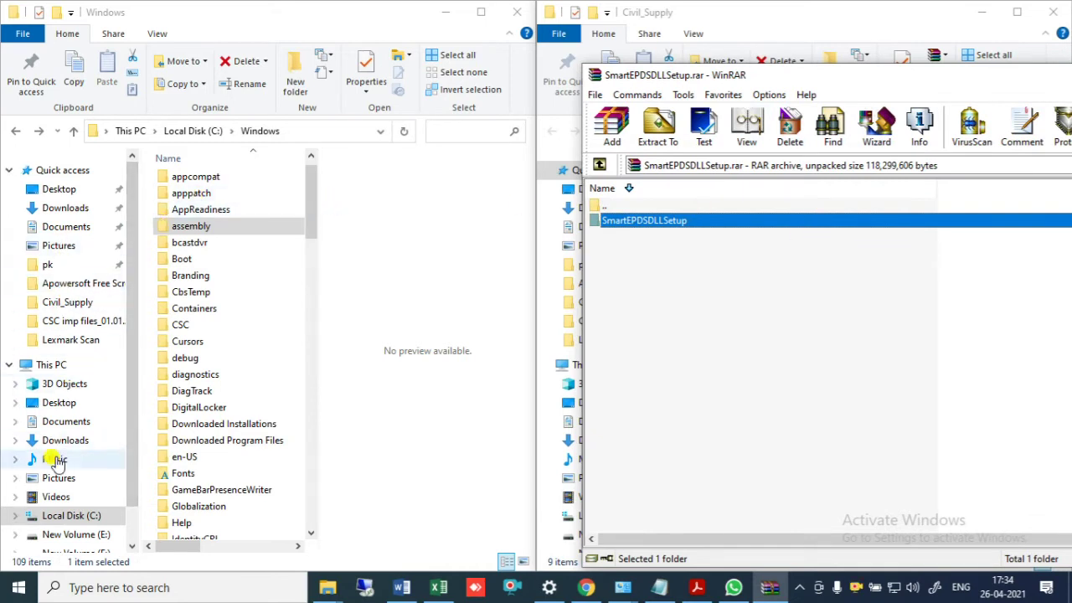
click(55, 533)
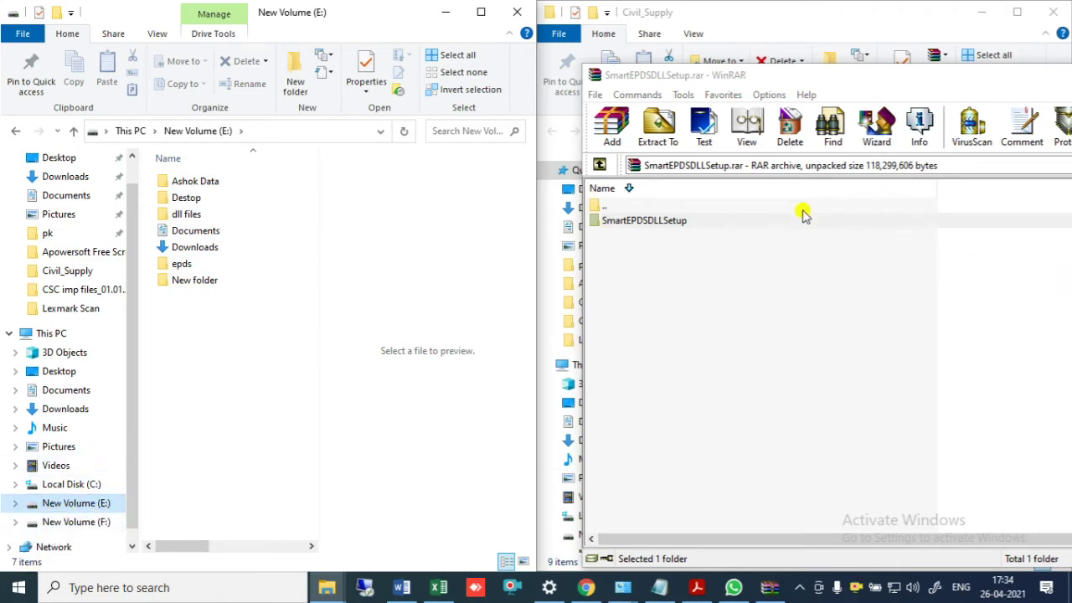
click(630, 222)
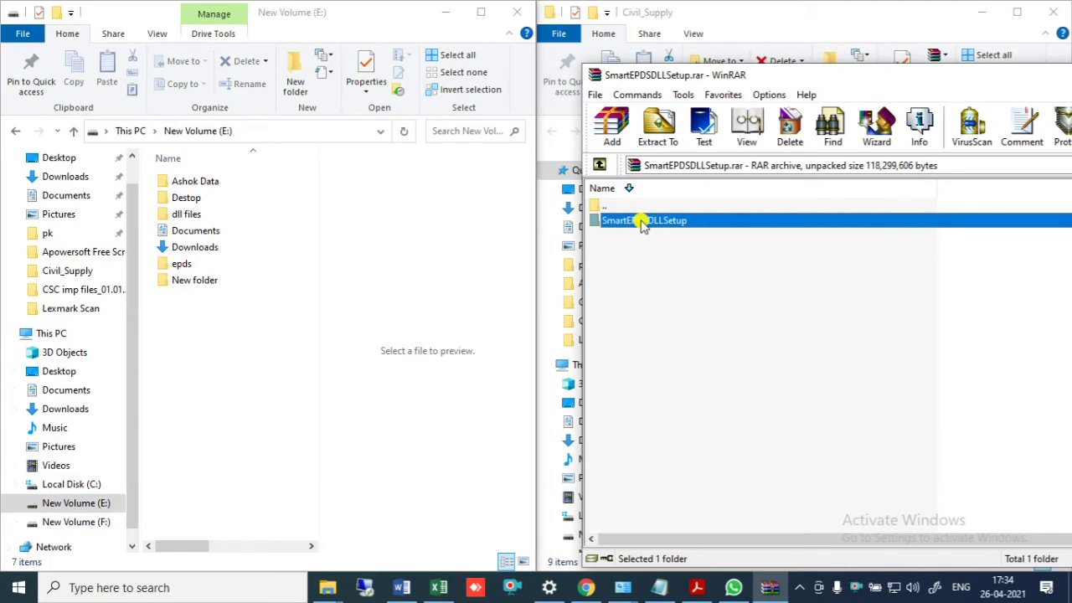
click(646, 273)
click(652, 221)
drag(647, 220, 259, 364)
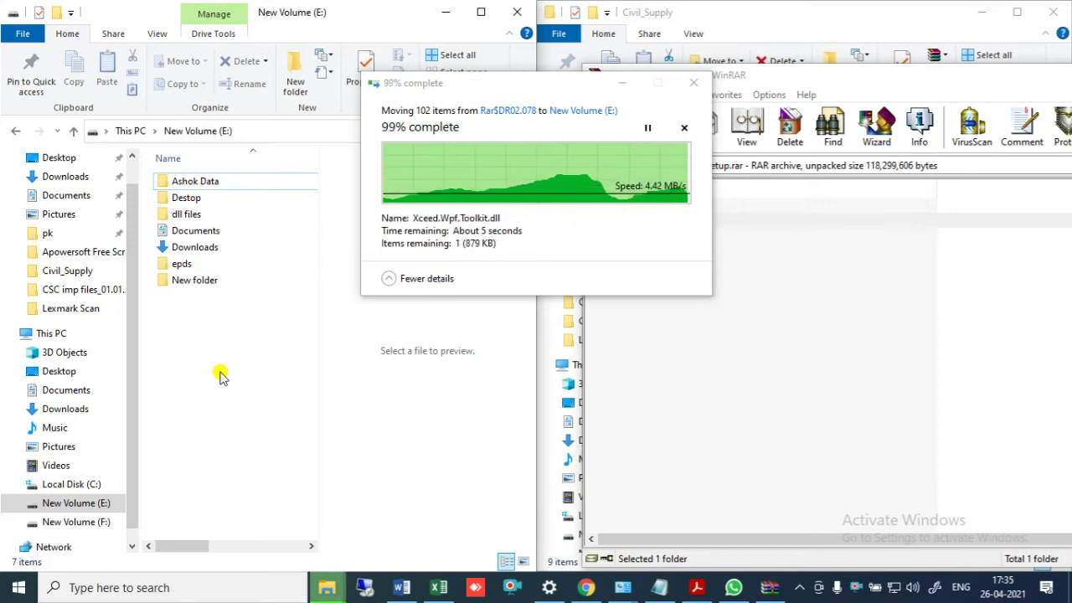
Delete the existing epds folder from New Volume (E:) and rename the extracted SmartEPDSDLLSetup folder as EPDS.
click(196, 298)
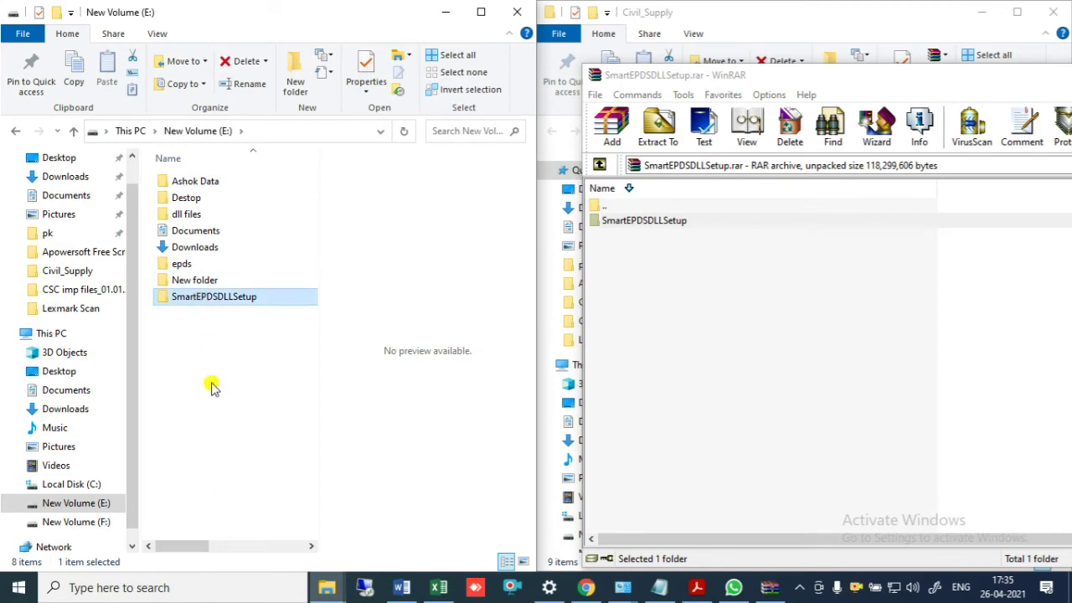
right_click(184, 266)
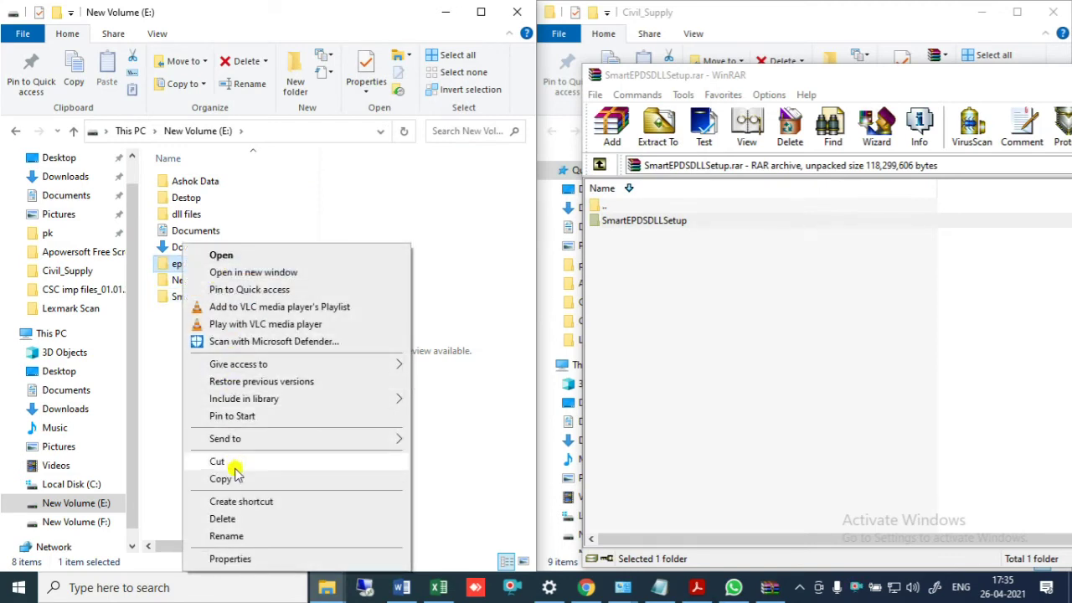
click(240, 517)
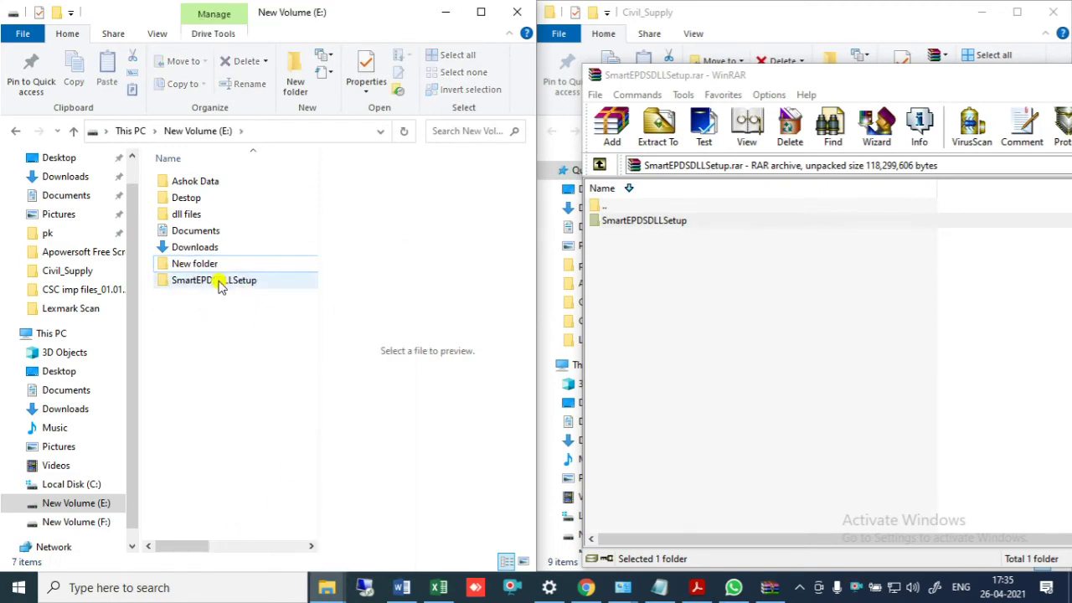
click(218, 282)
right_click(197, 284)
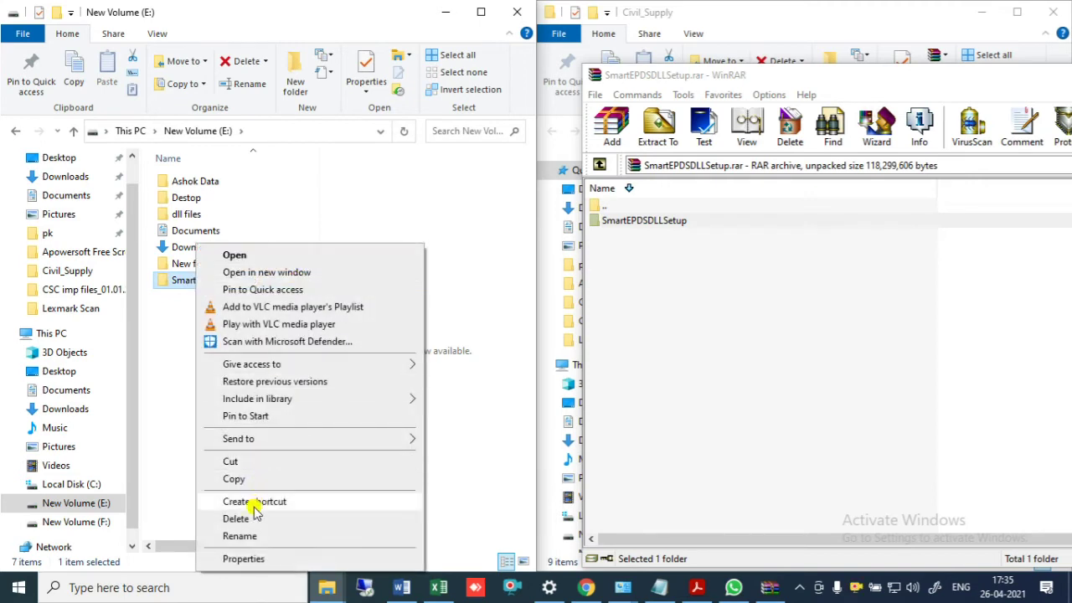
click(239, 536)
text(EPDS)
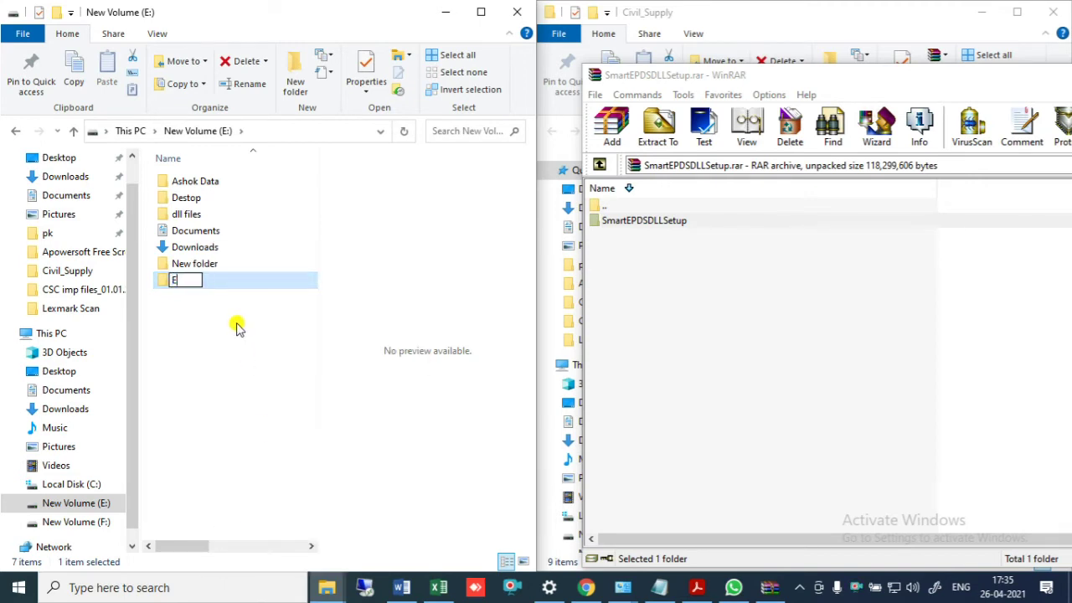
click(184, 359)
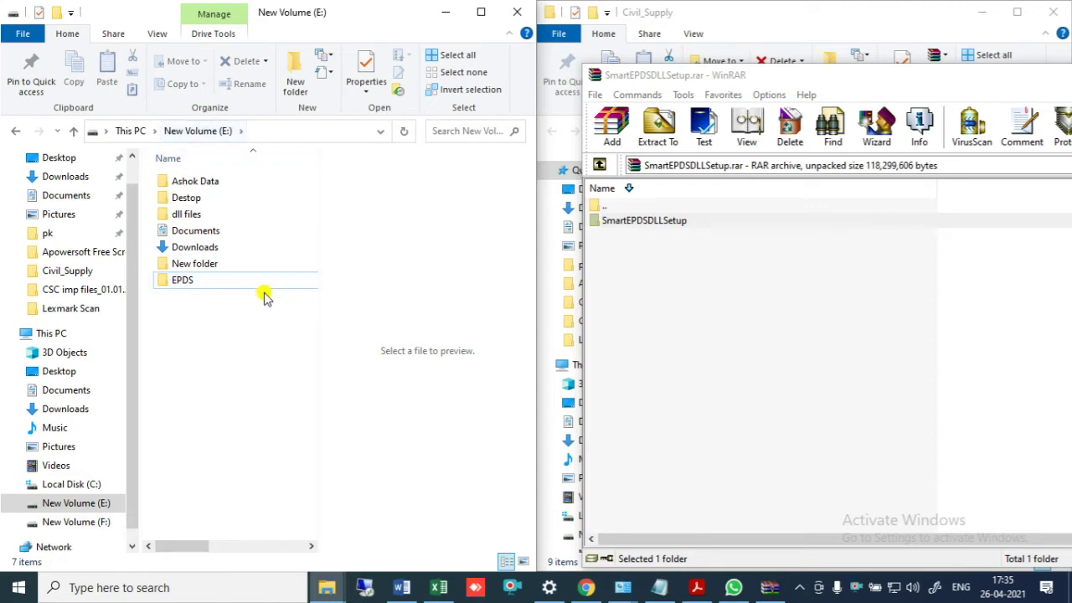
Open the EPDS folder, look through its DLL files from start to end, and minimize the folder window.
mouse_move(214, 285)
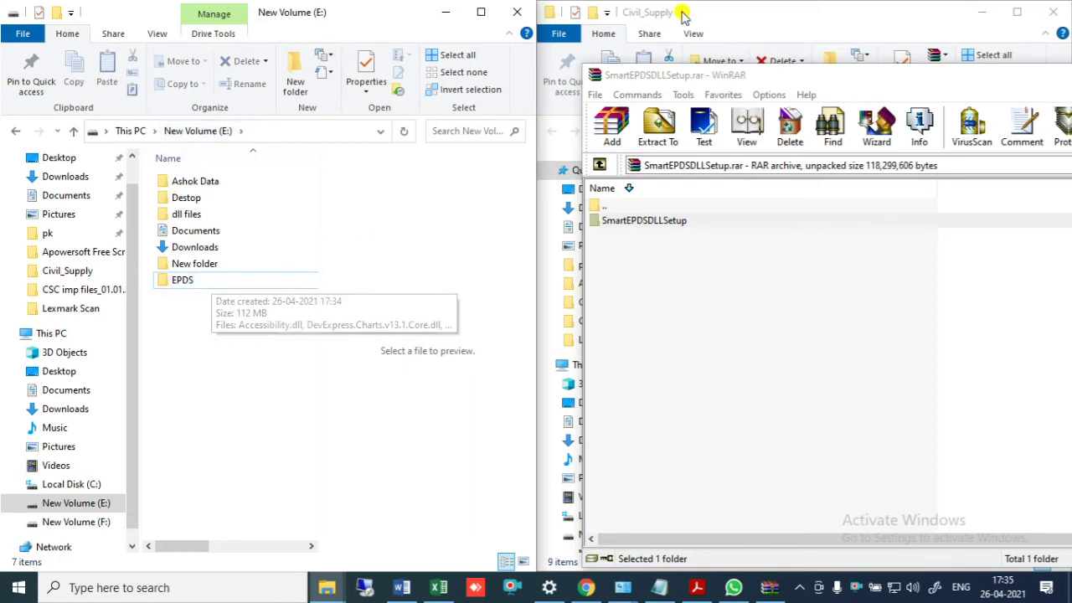
double_click(186, 280)
scroll(222, 335, down, 20)
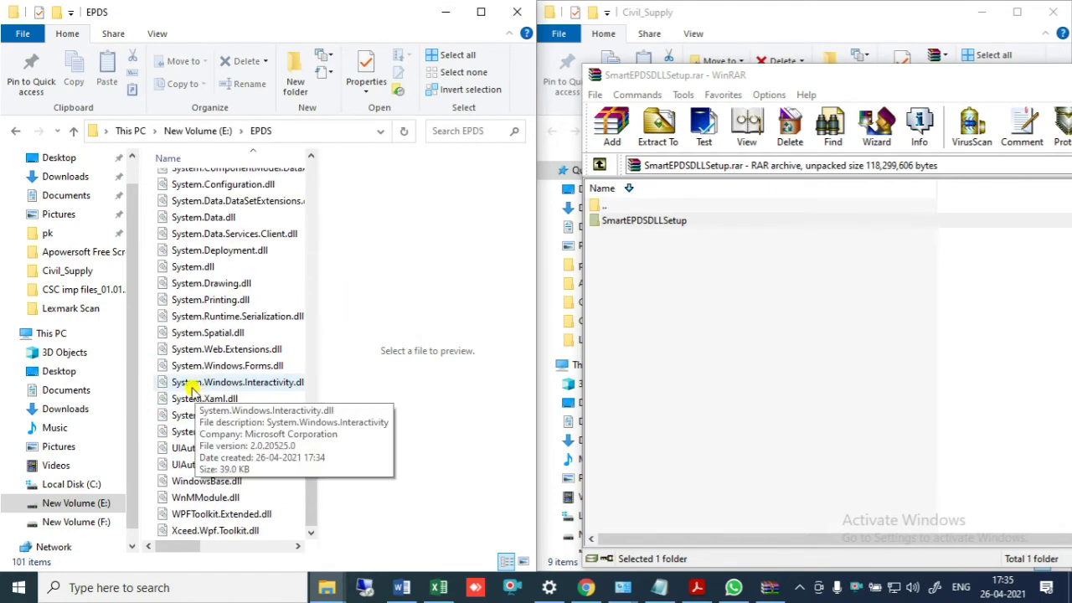
scroll(195, 393, up, 20)
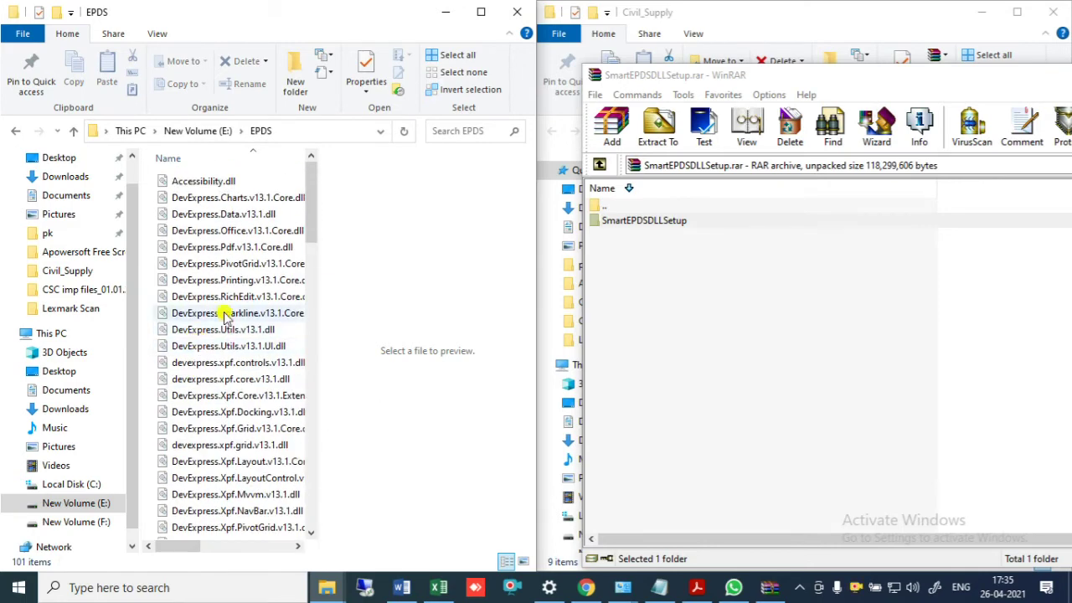
click(444, 13)
Search Windows for cmd, run Command Prompt as administrator, and bring its window to the front.
click(91, 591)
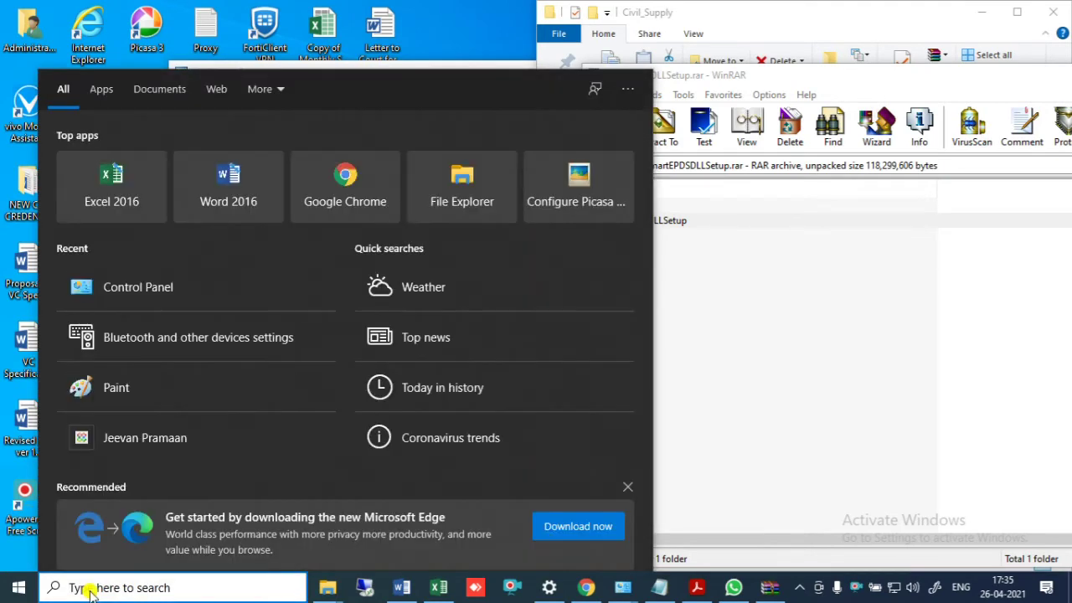
text(cmd)
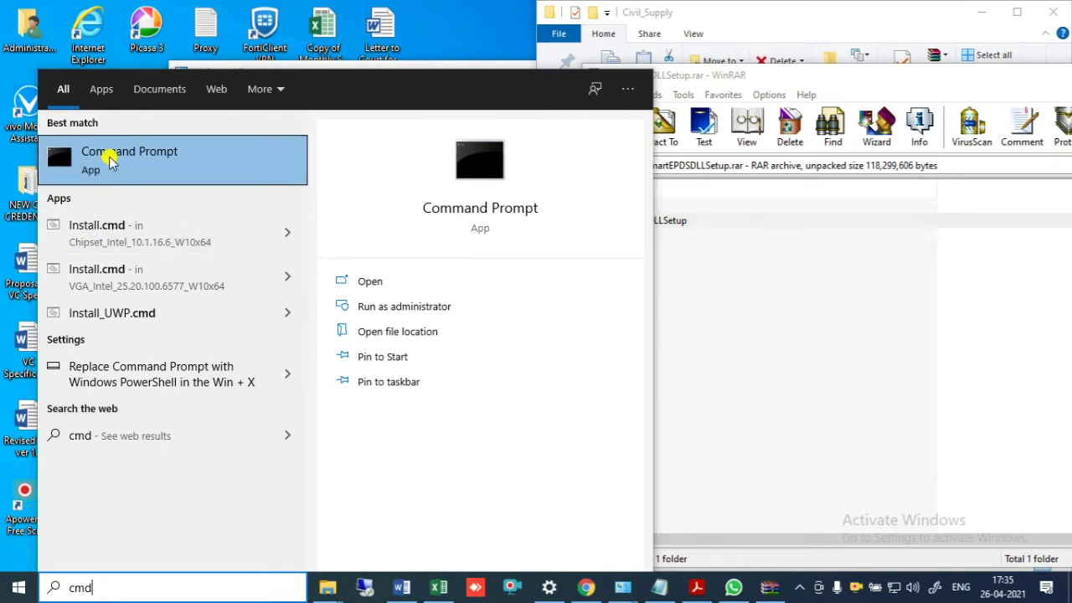
right_click(110, 161)
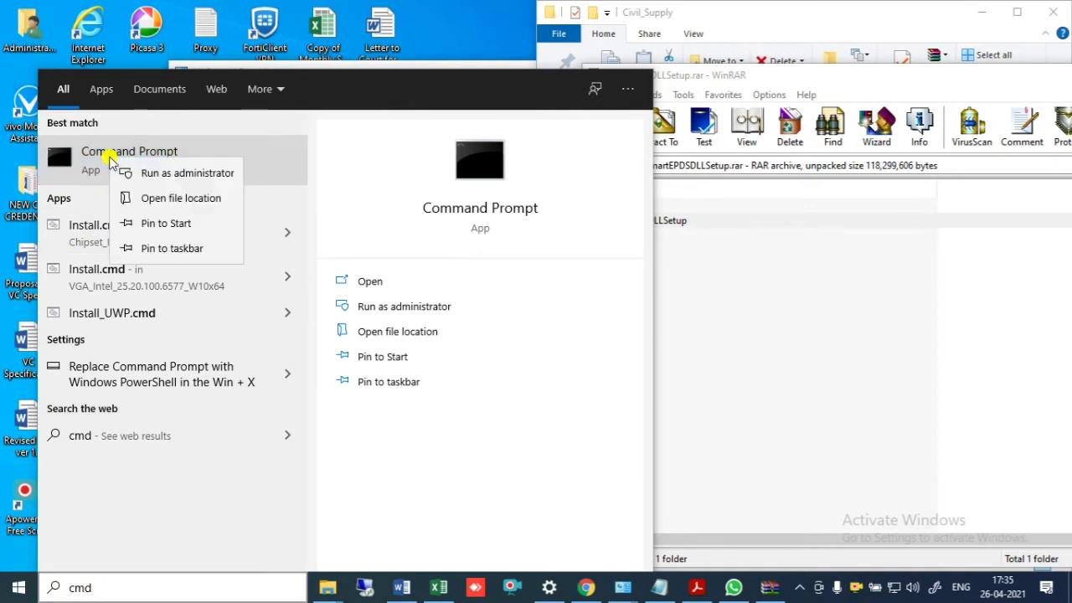
click(159, 175)
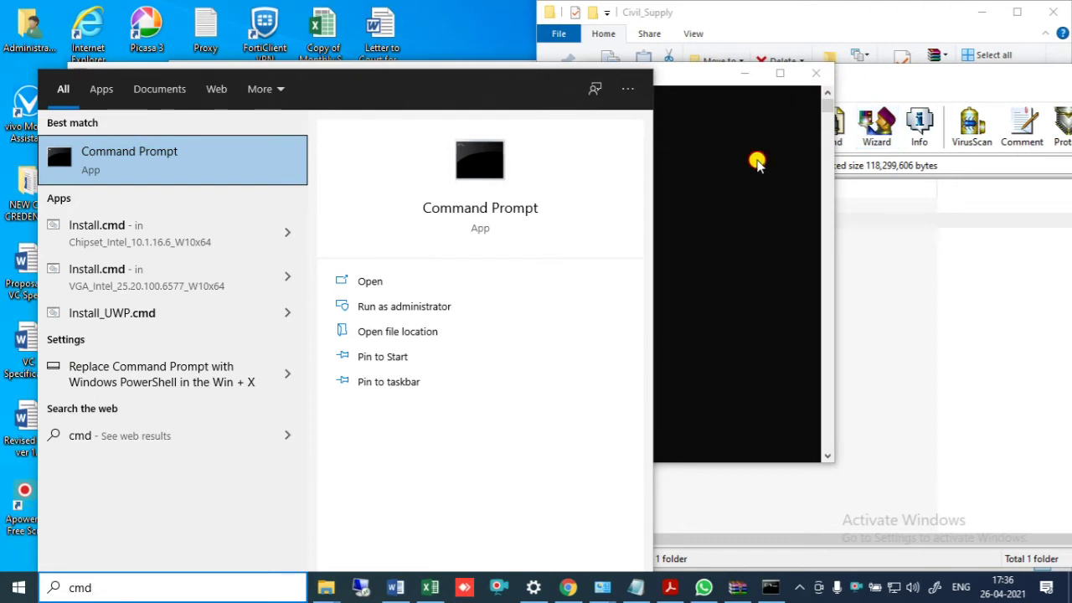
drag(757, 165, 752, 156)
click(132, 166)
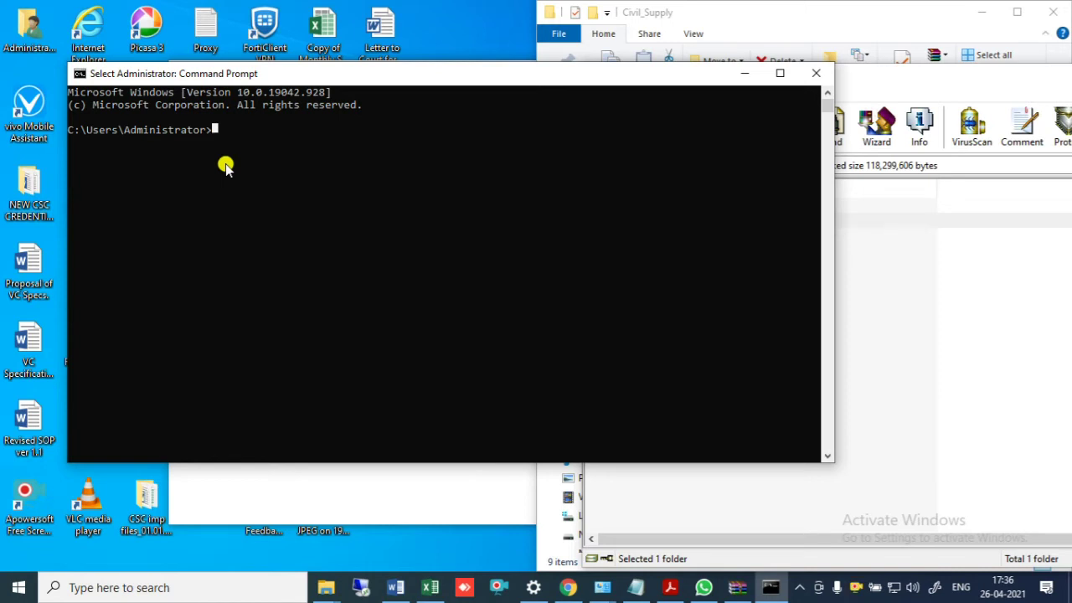
Change to the root of C: with cd\ in the Command Prompt and try to switch to drive D:.
text(cd\)
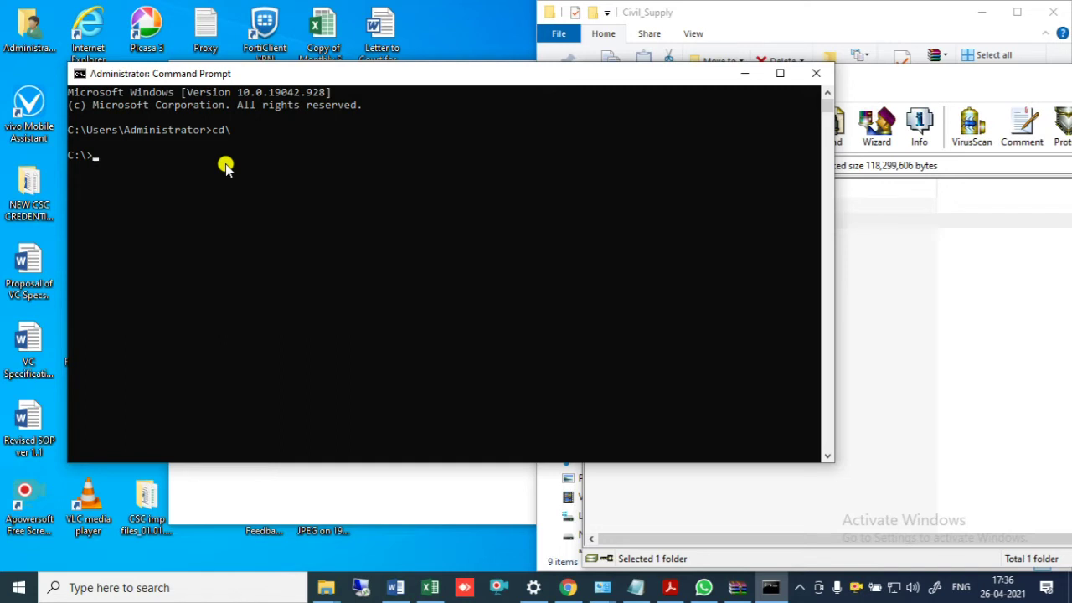
key(Return)
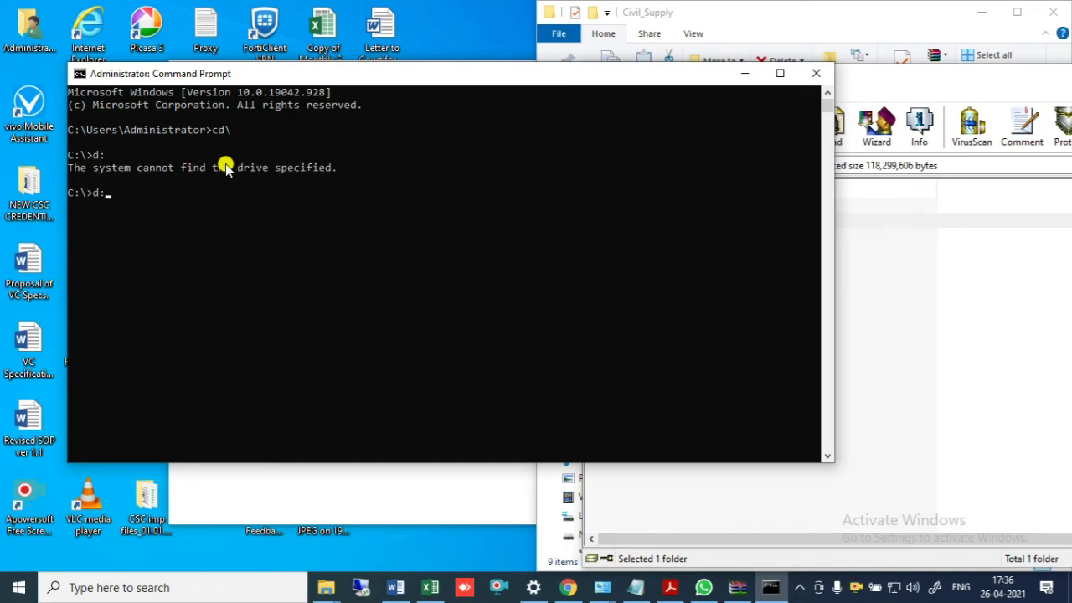
text(d:\)
key(Return)
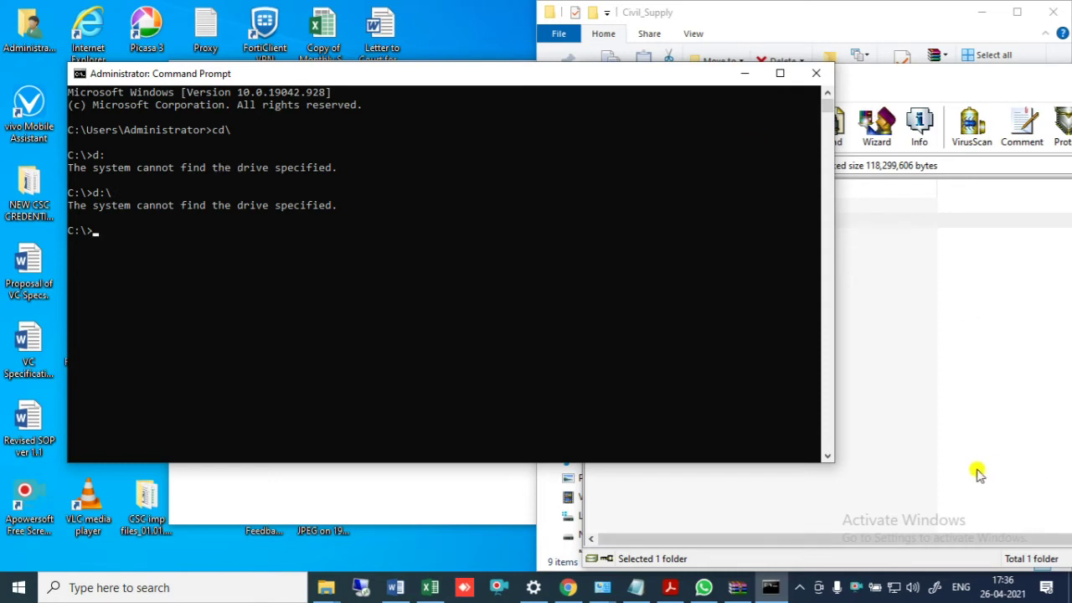
click(1008, 363)
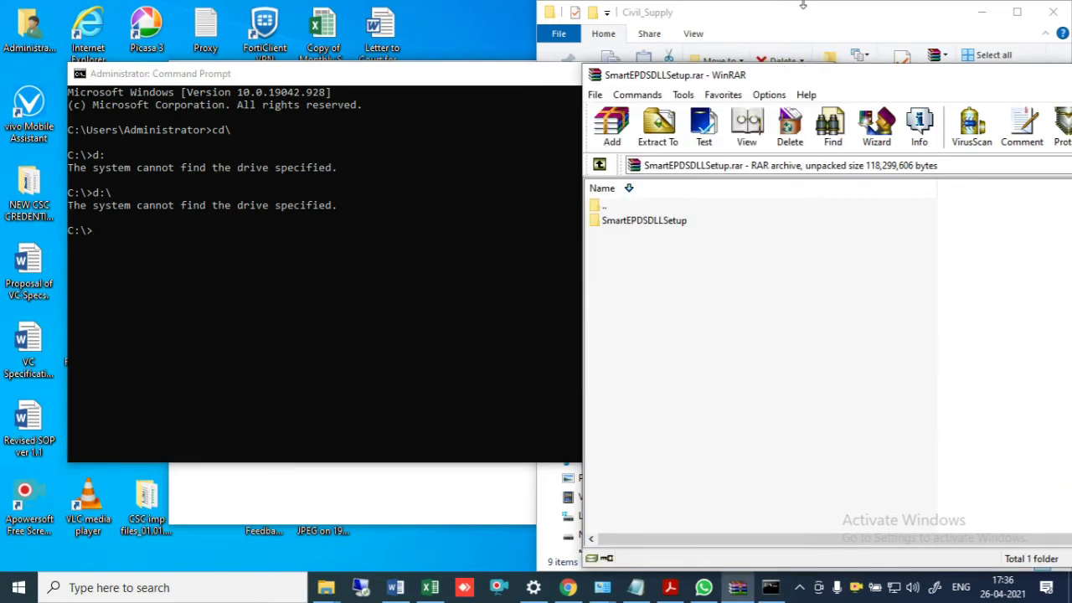
click(207, 273)
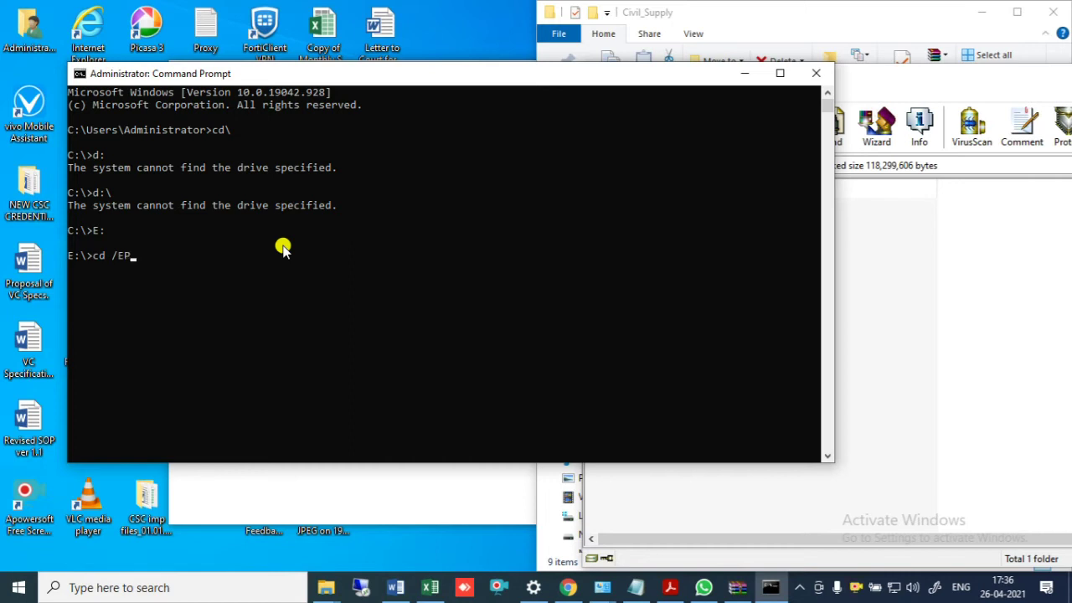
Switch the Command Prompt to drive E:, change to the folder with cd /EPDS, and run the install command.
key(Return)
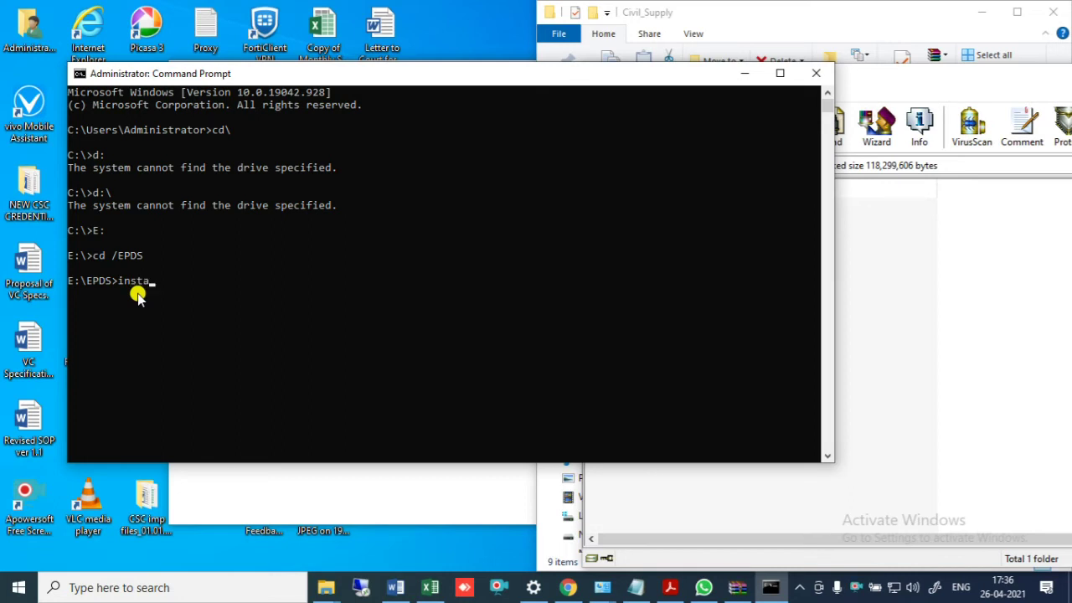
key(Return)
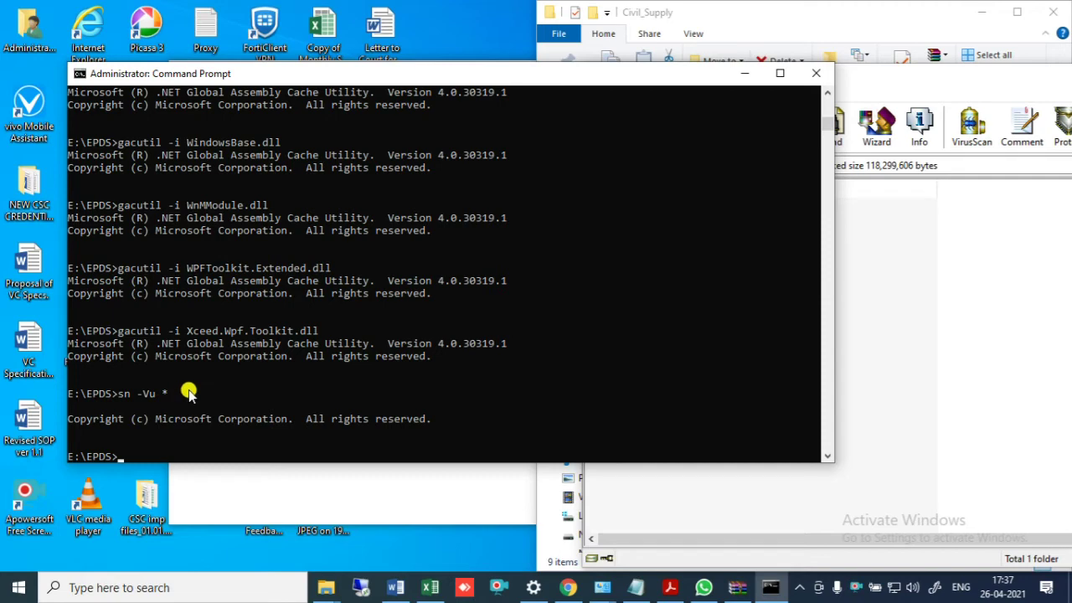
scroll(189, 394, down, 1)
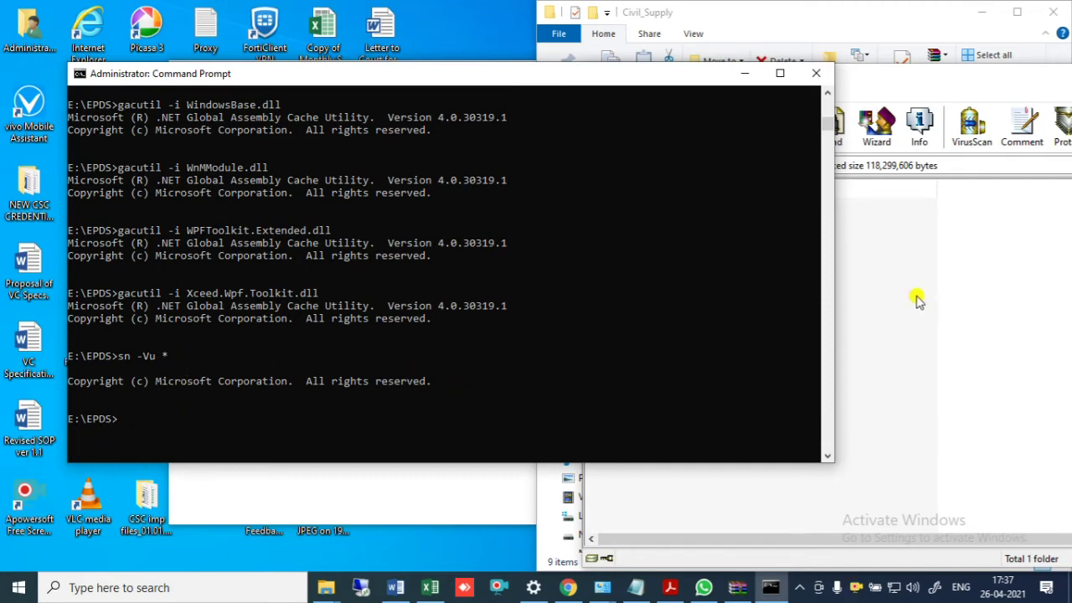
Close the Command Prompt and the SmartEPDSDLLSetup.rar archive window.
click(946, 332)
drag(514, 78, 498, 78)
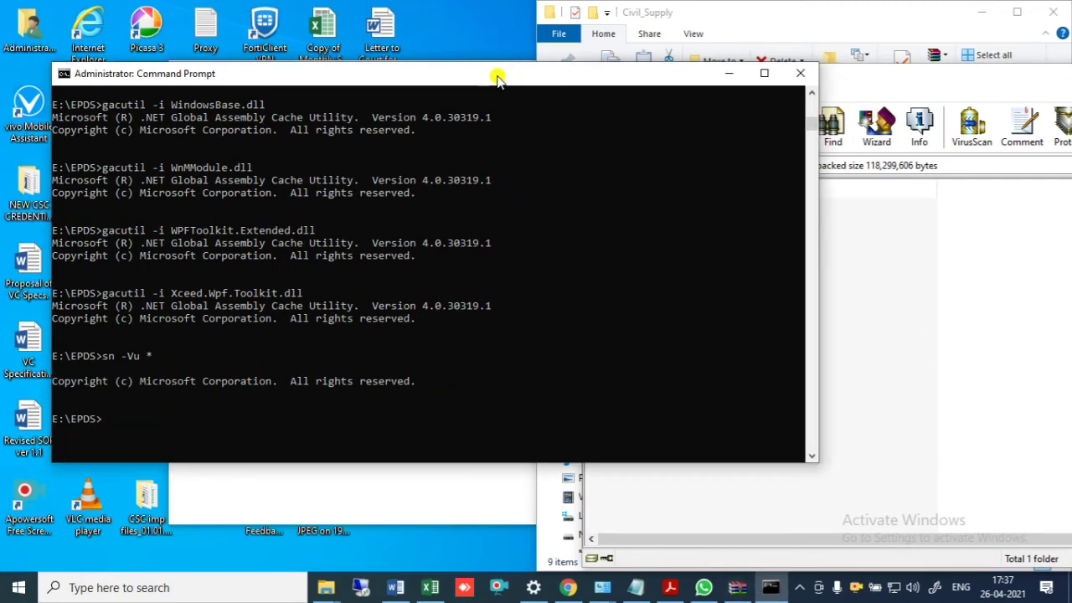
click(797, 73)
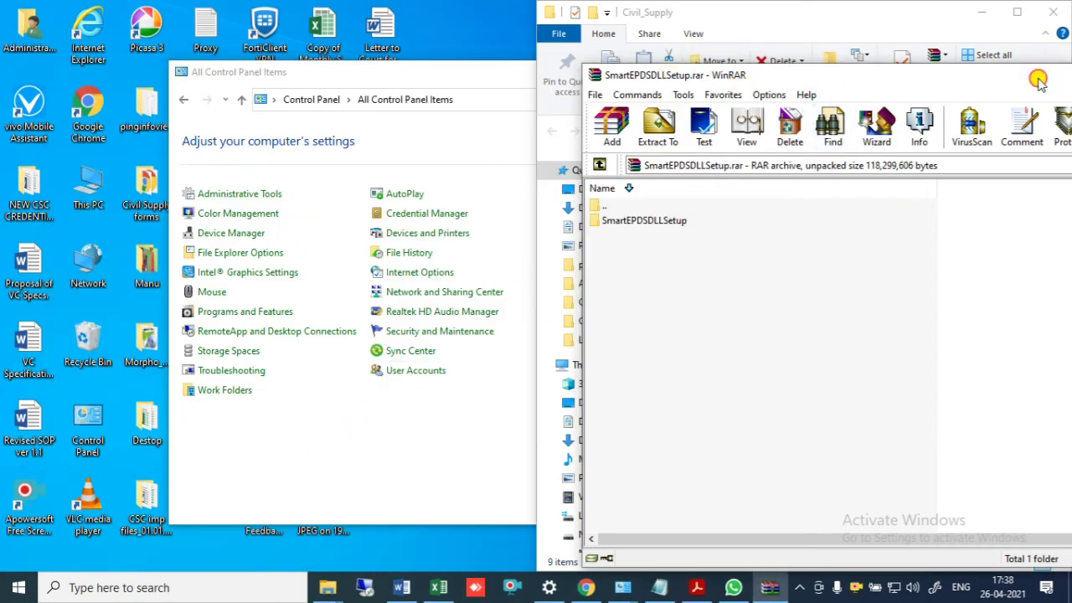
drag(1038, 76, 820, 90)
drag(1046, 96, 993, 98)
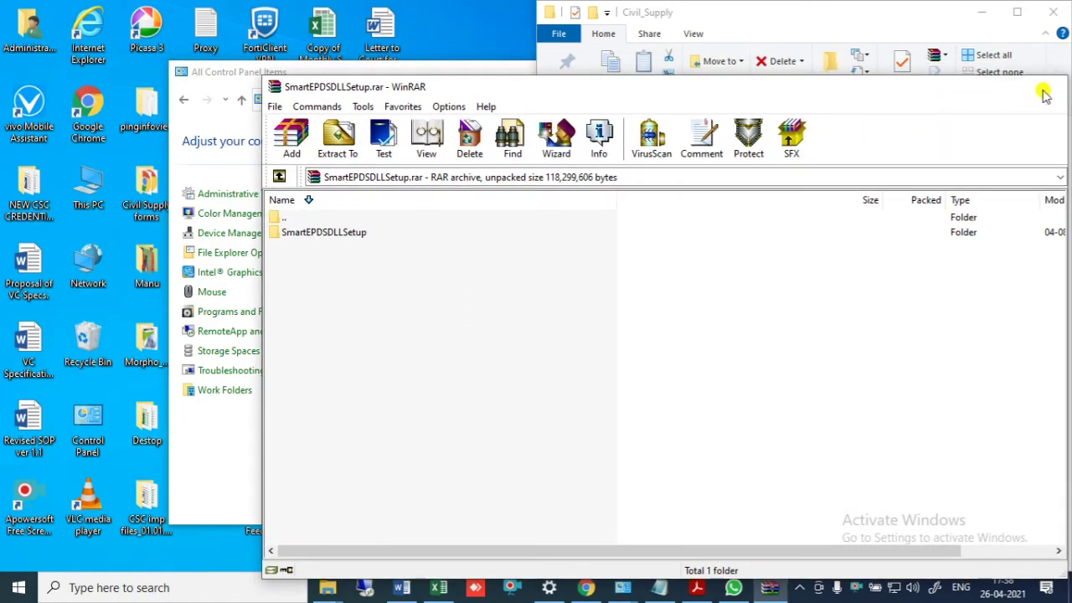
click(1049, 87)
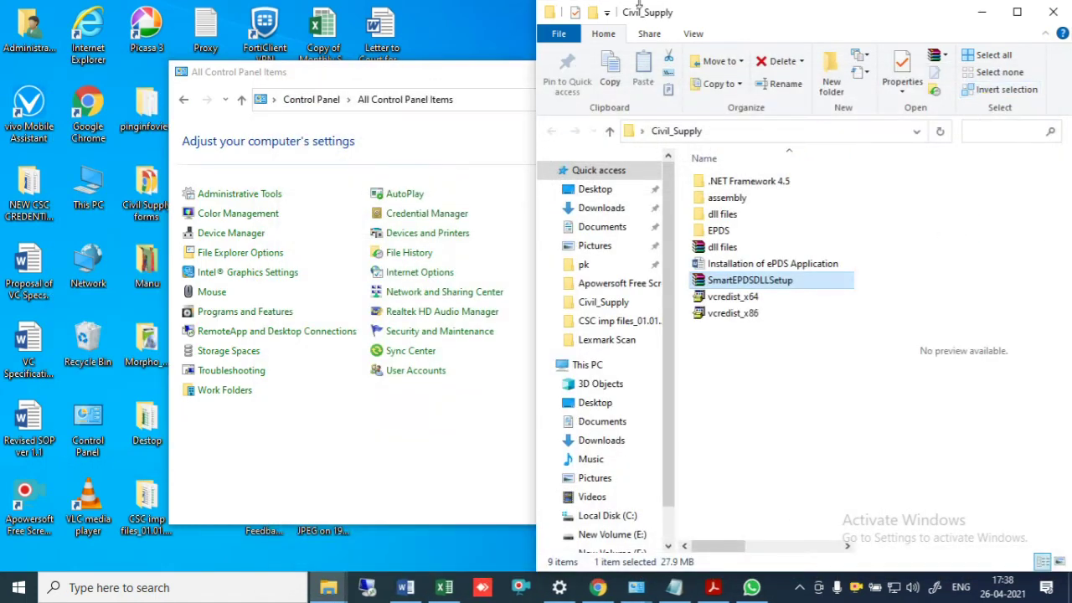
Open the dll files folder inside Civil_Supply and close the Control Panel window.
click(718, 215)
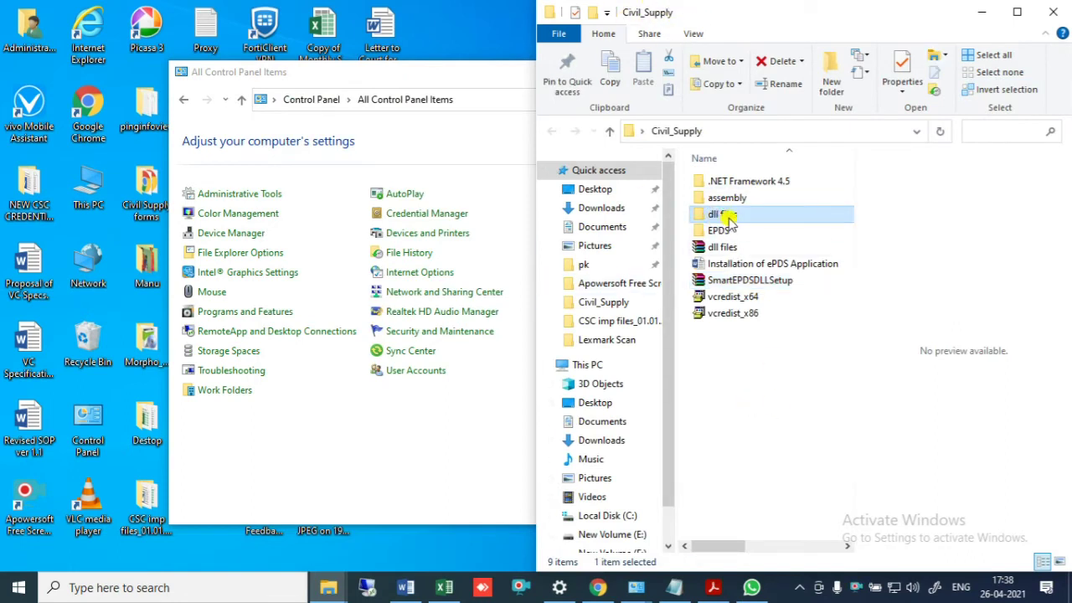
double_click(726, 216)
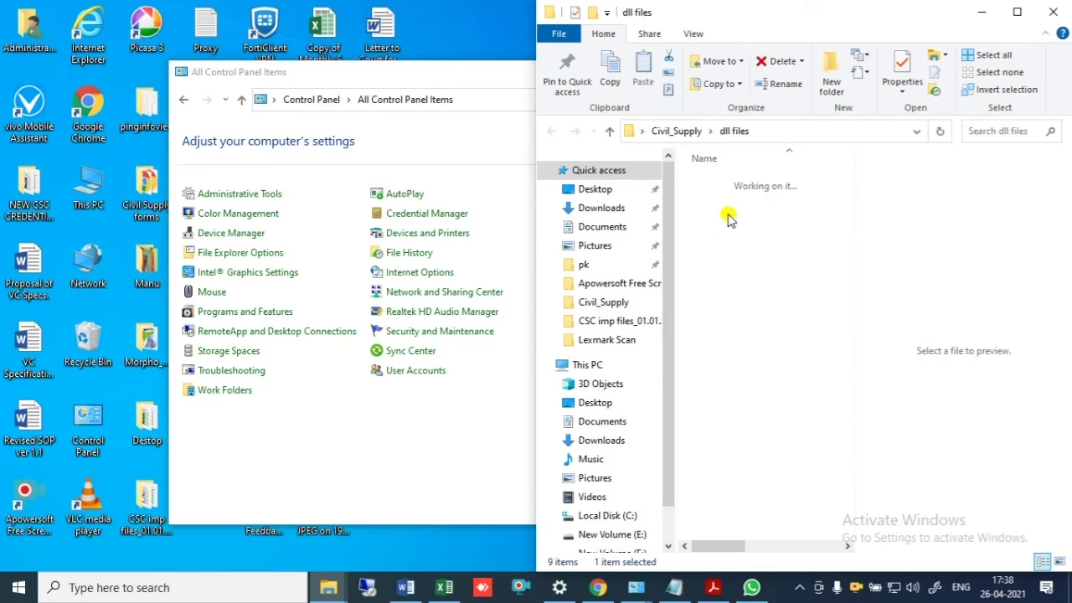
click(390, 77)
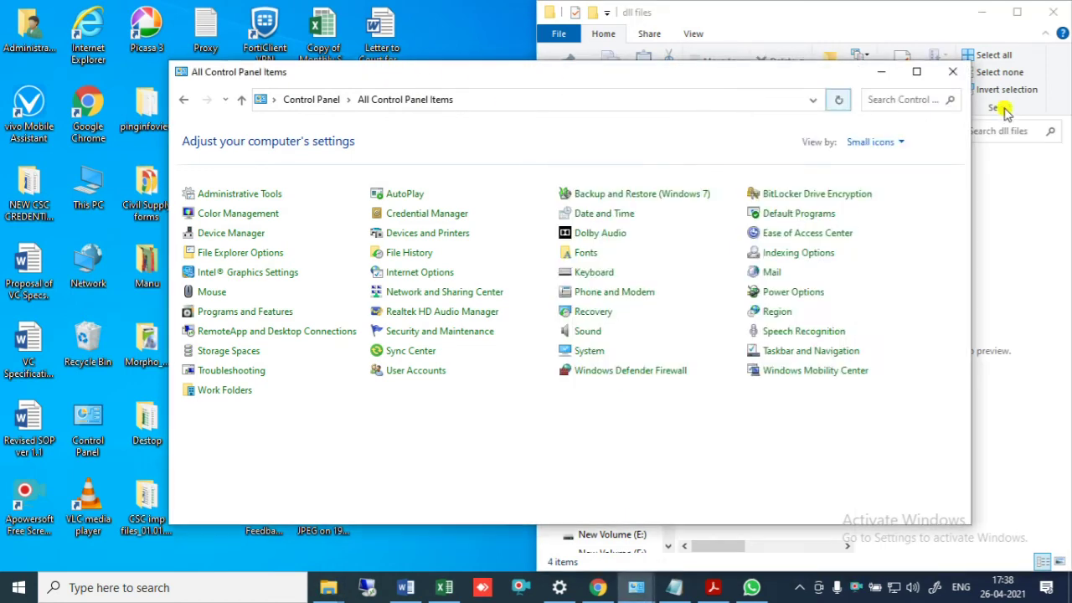
click(952, 72)
Bring the EPDS folder window to the front and browse it to the assembly folder in C:\Windows.
click(328, 587)
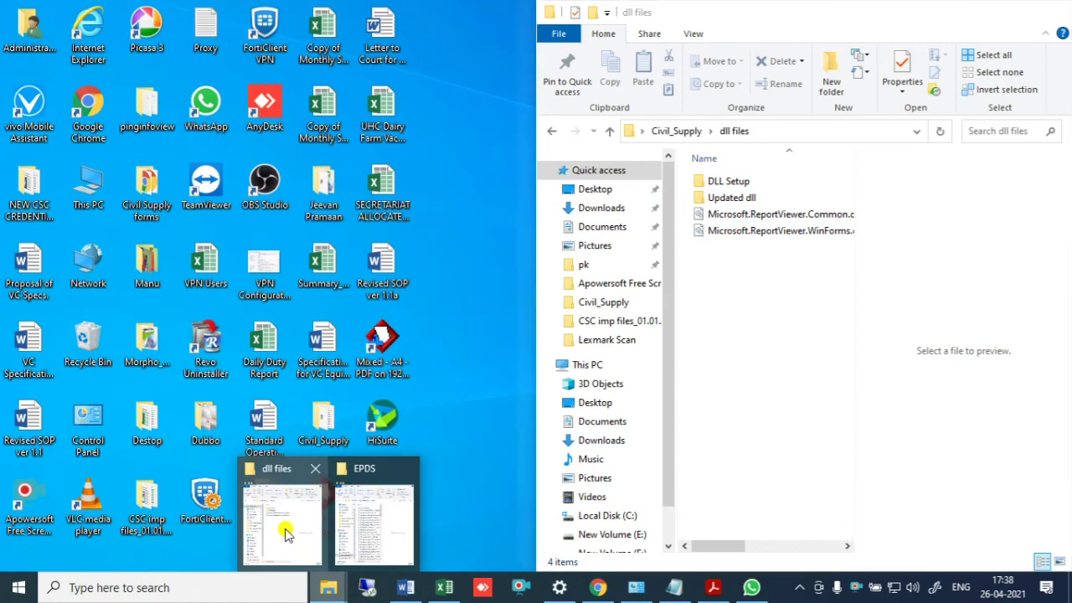
click(285, 528)
click(328, 591)
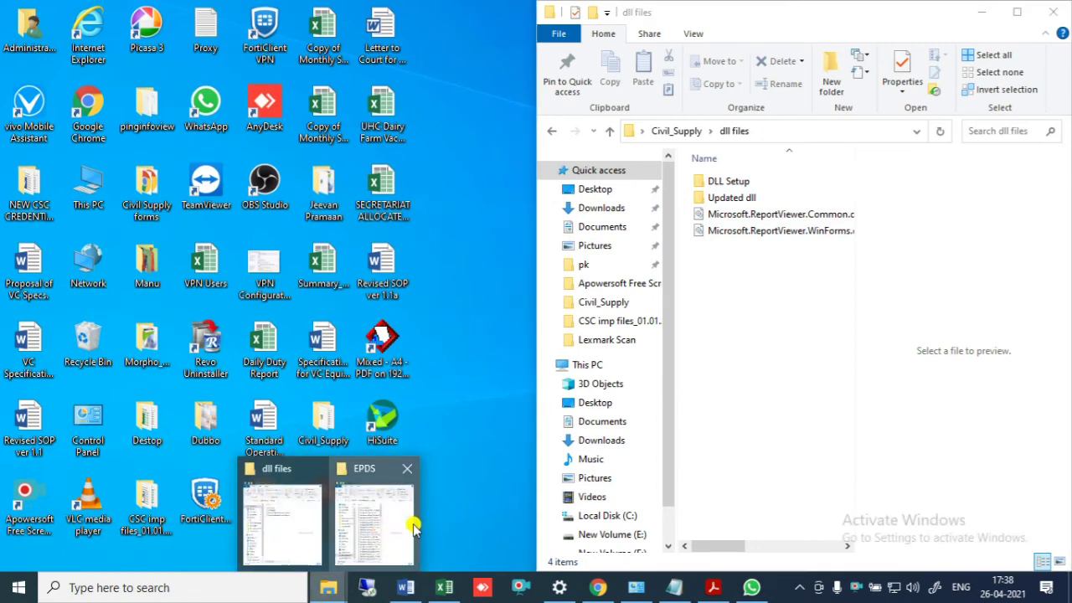
click(411, 528)
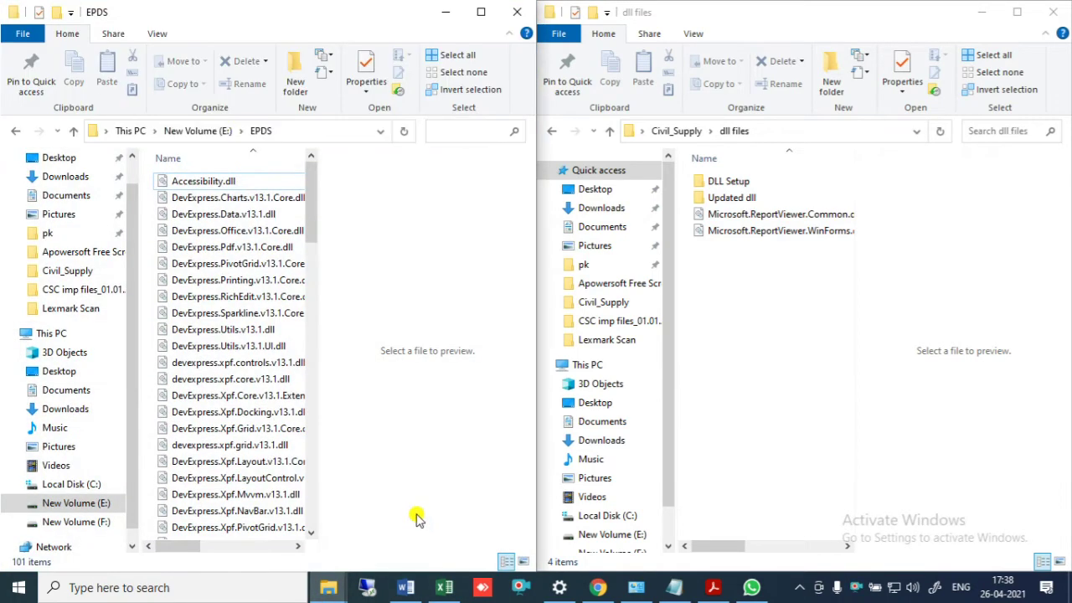
click(71, 484)
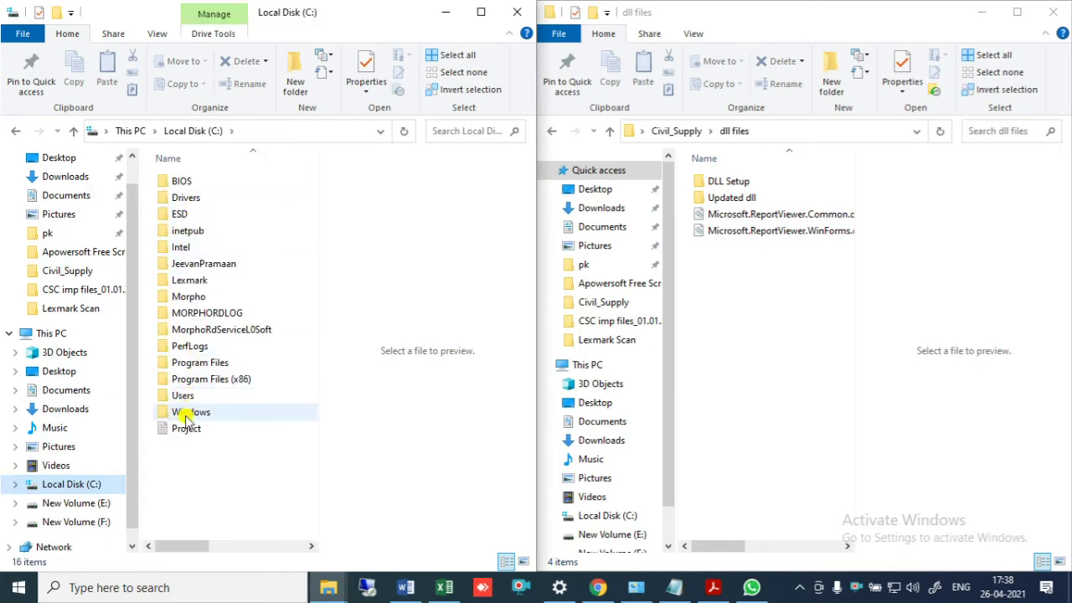
double_click(191, 411)
click(194, 248)
double_click(194, 248)
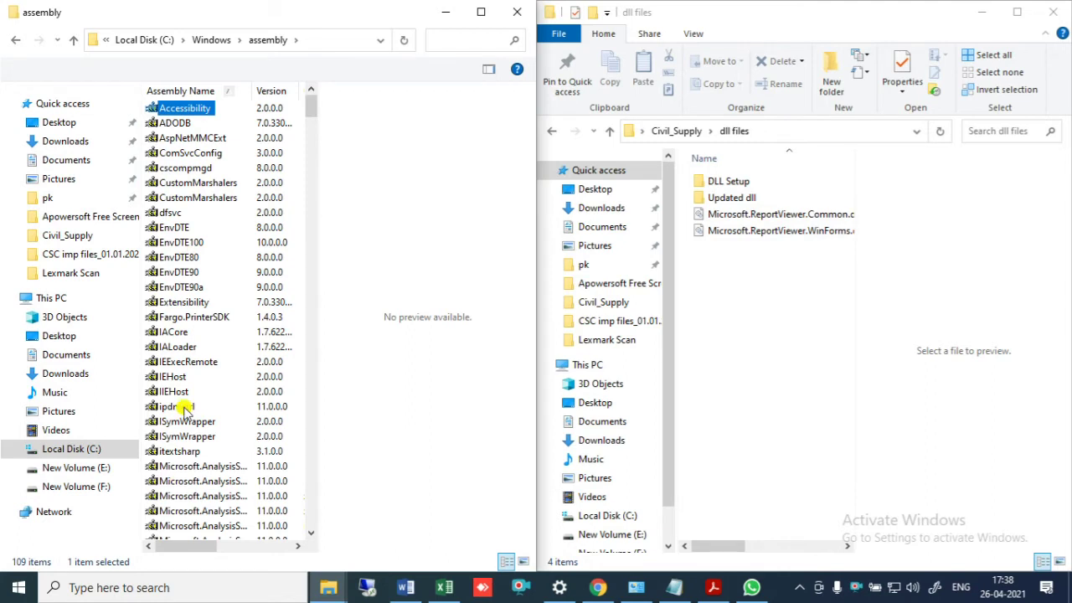
Copy the Microsoft.ReportViewer.Common and WinForms DLLs from dll files, and the same pair from its Updated dll subfolder, into the Windows assembly folder.
drag(725, 243, 244, 272)
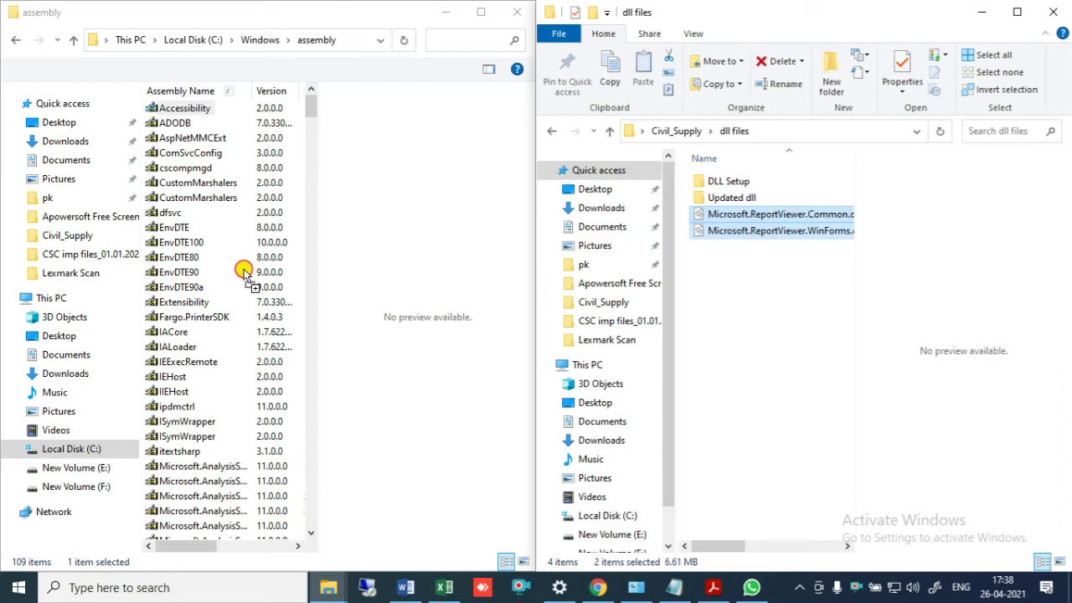
drag(244, 273, 240, 266)
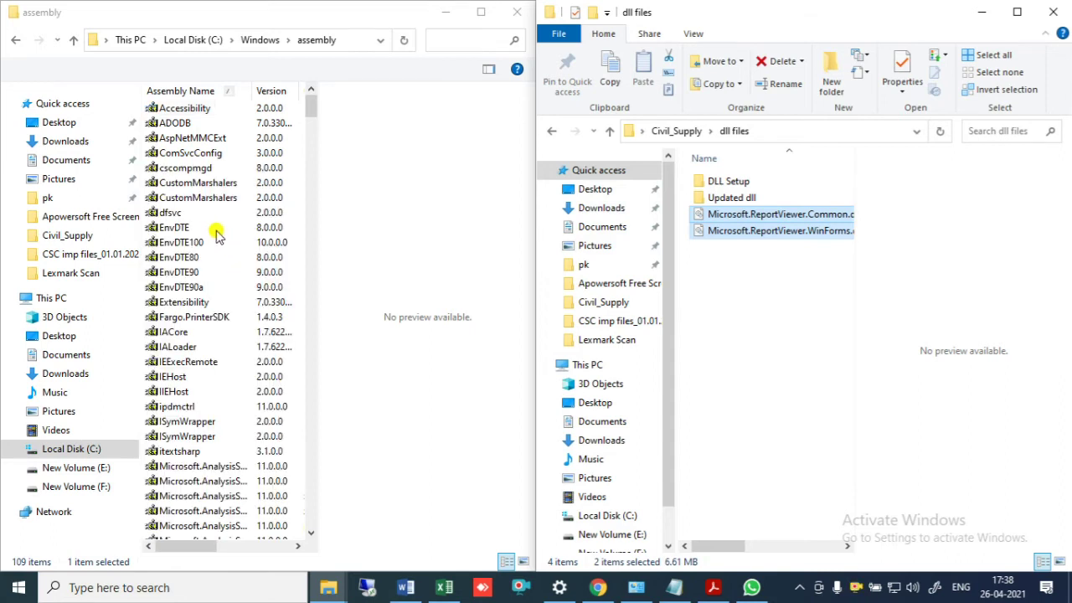
double_click(723, 201)
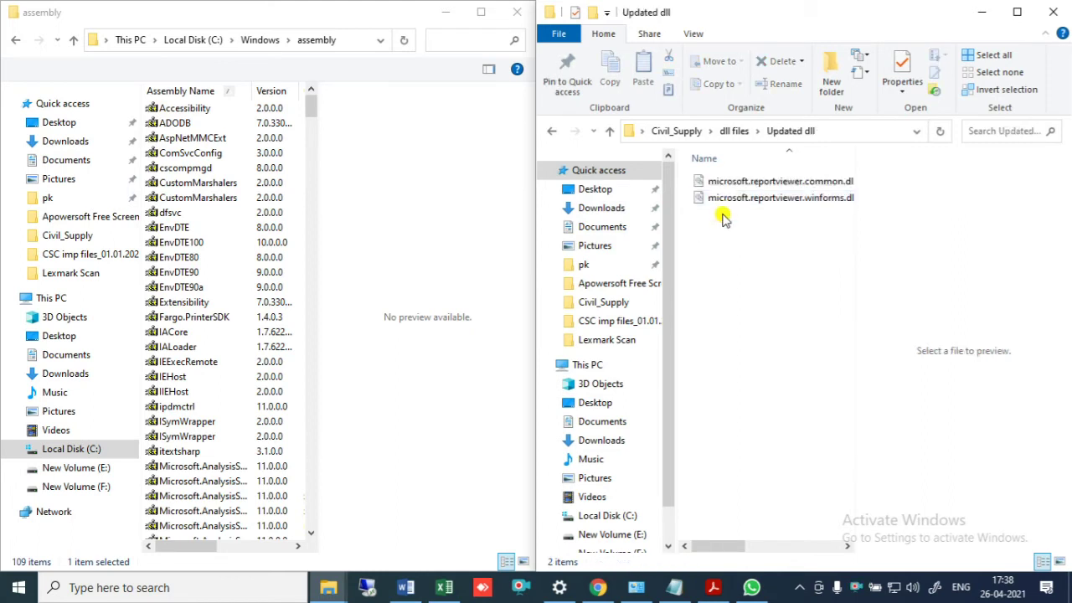
drag(731, 209, 756, 177)
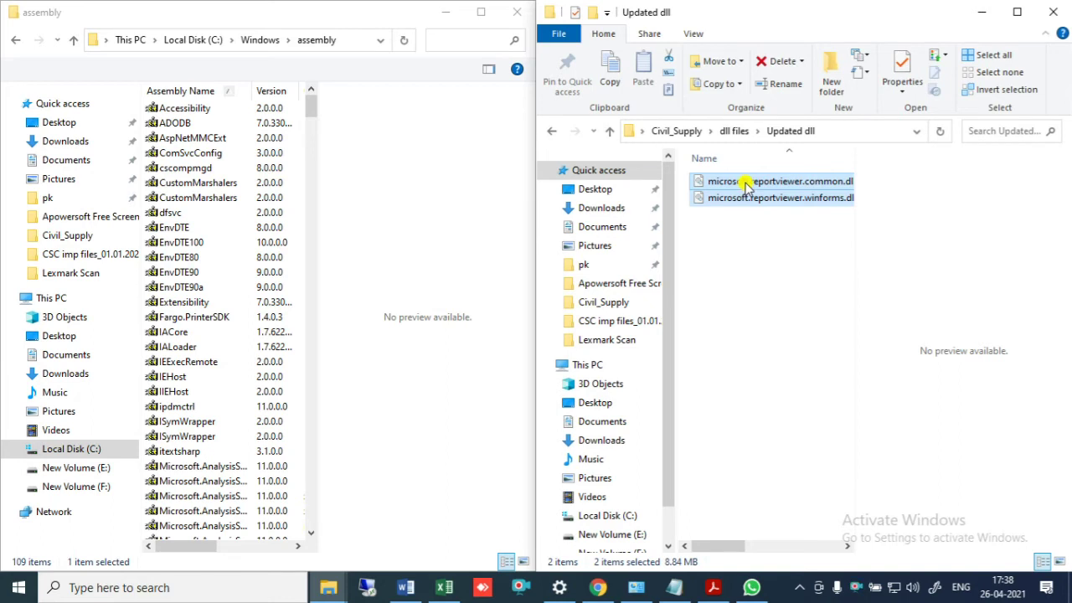
drag(747, 185, 232, 277)
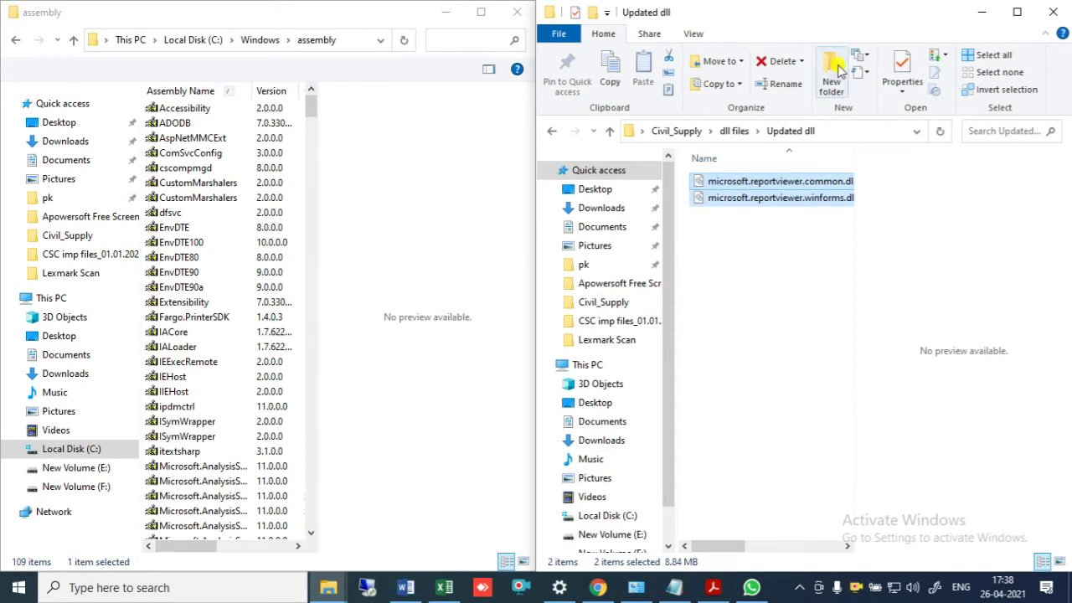
Open the DLL Setup folder inside dll files and run its Install file.
click(741, 134)
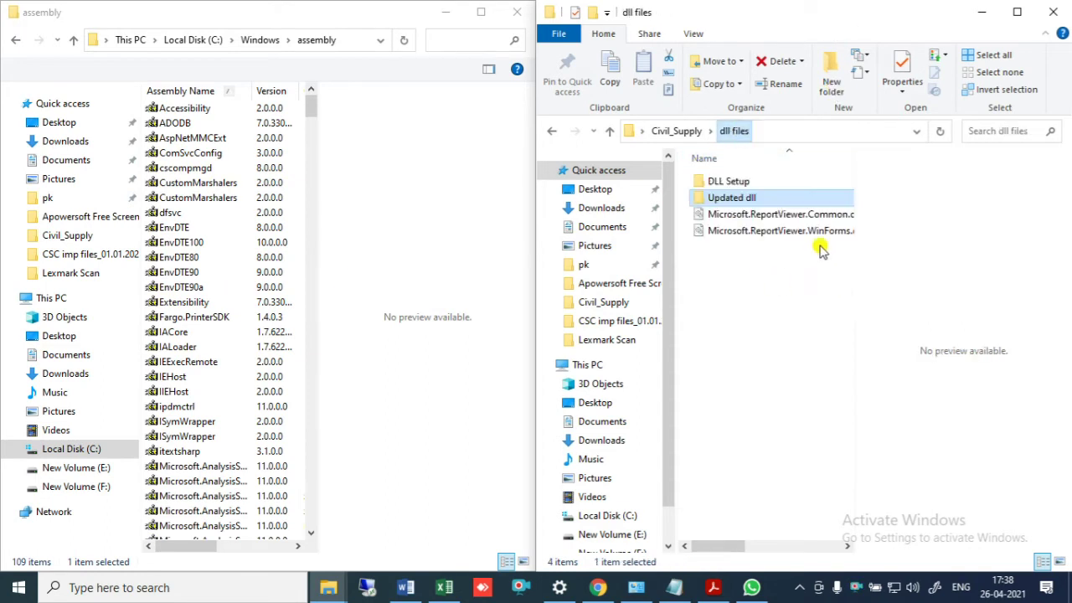
double_click(727, 180)
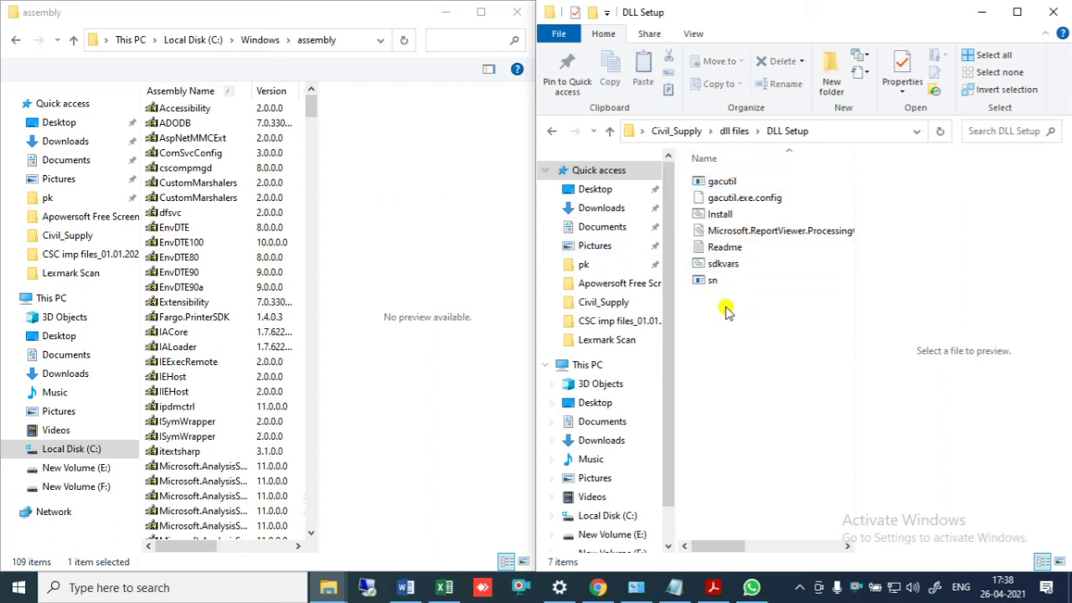
click(720, 215)
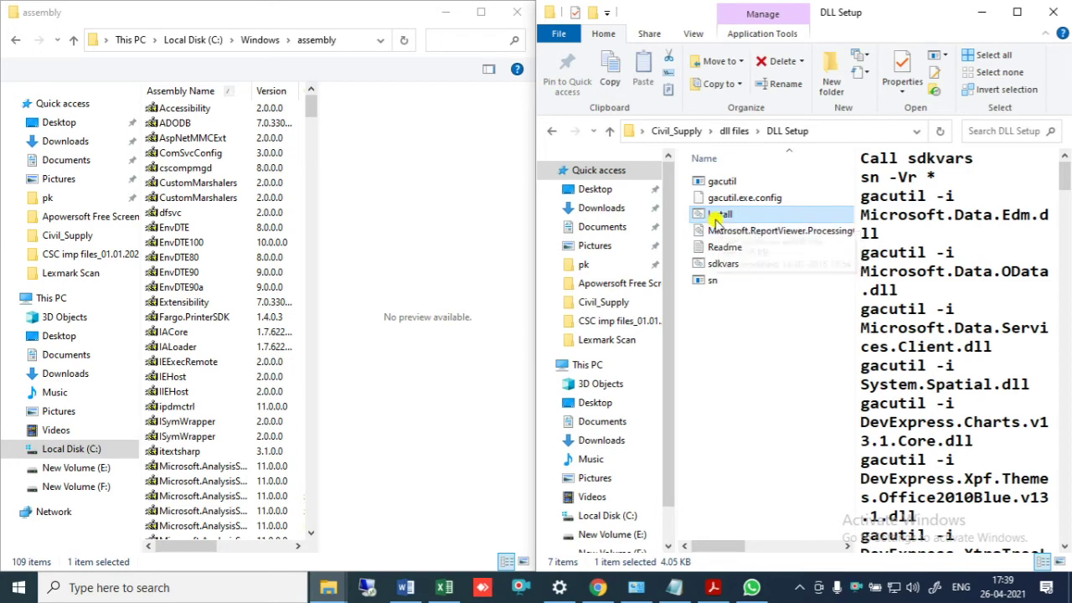
double_click(721, 216)
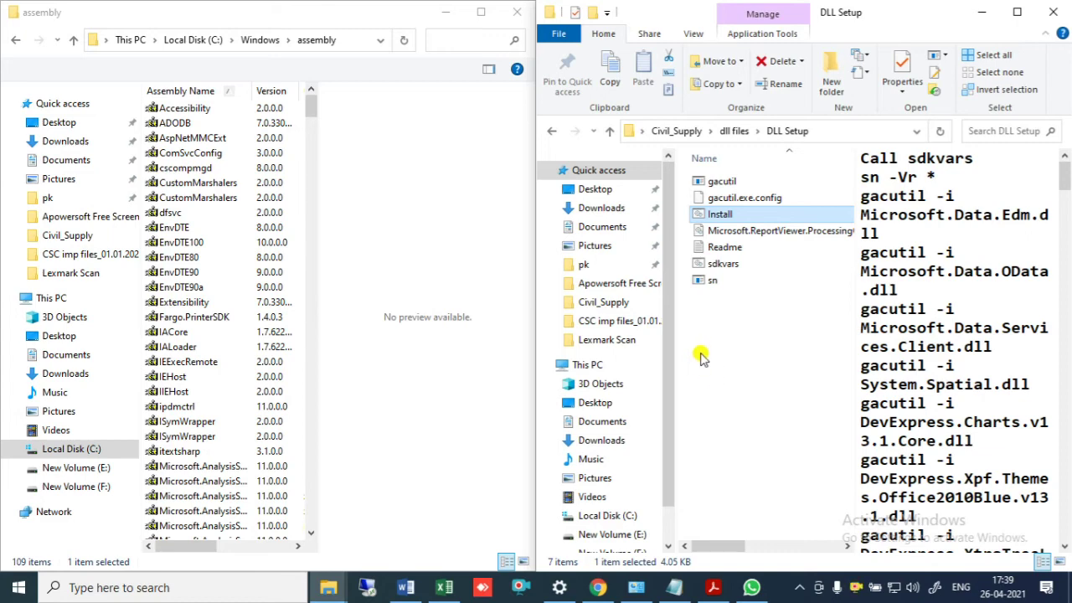
Switch to the Installation of ePDS Application document in Word and copy the wpfsmartepdssetup web address from item 9.
click(409, 580)
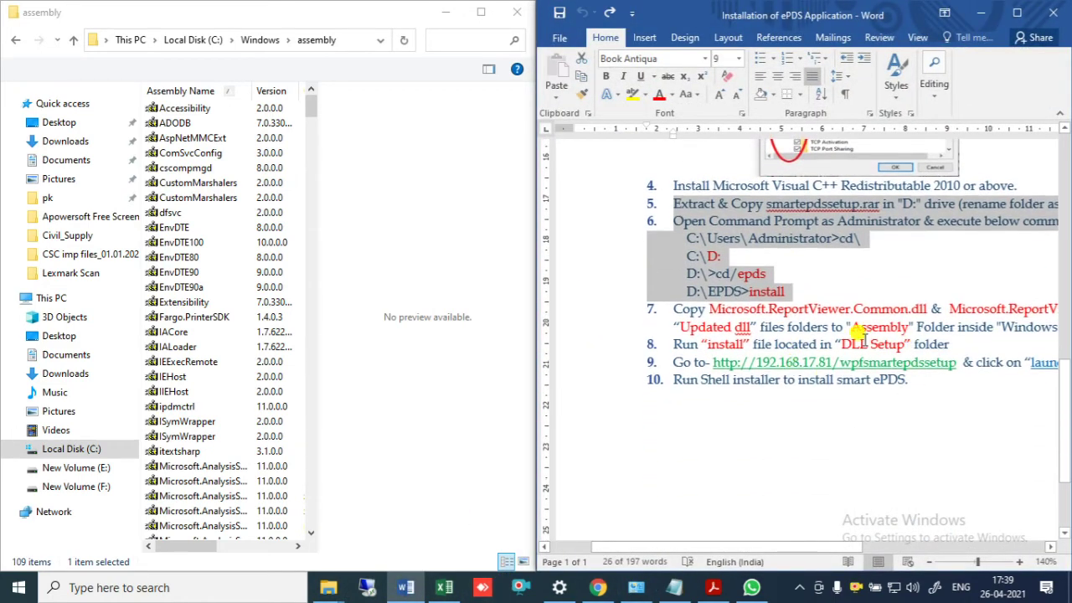
click(671, 304)
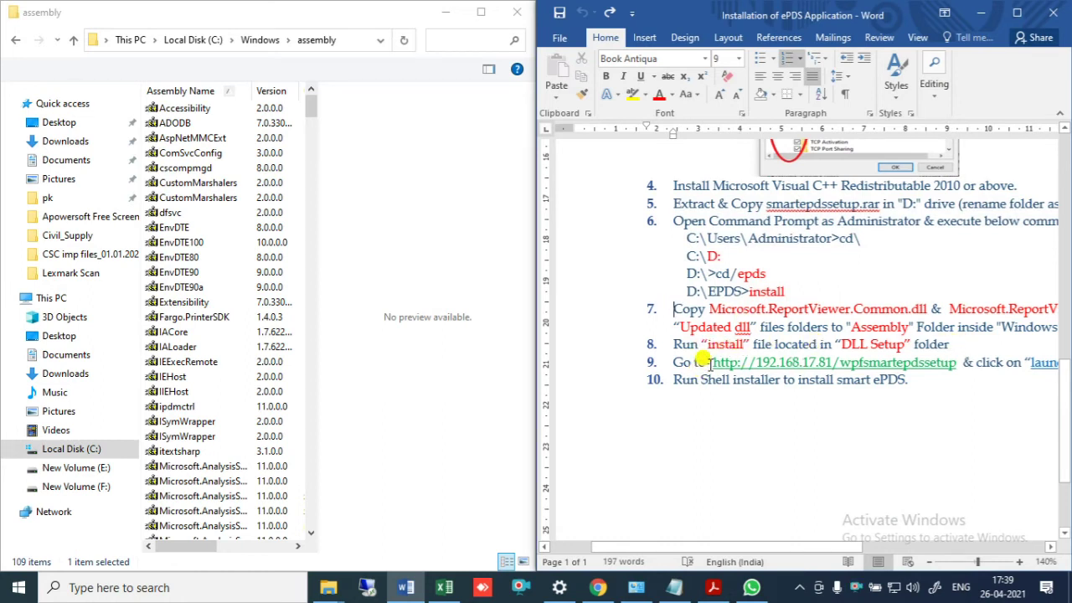
drag(708, 358, 952, 362)
key(ctrl+c)
click(597, 587)
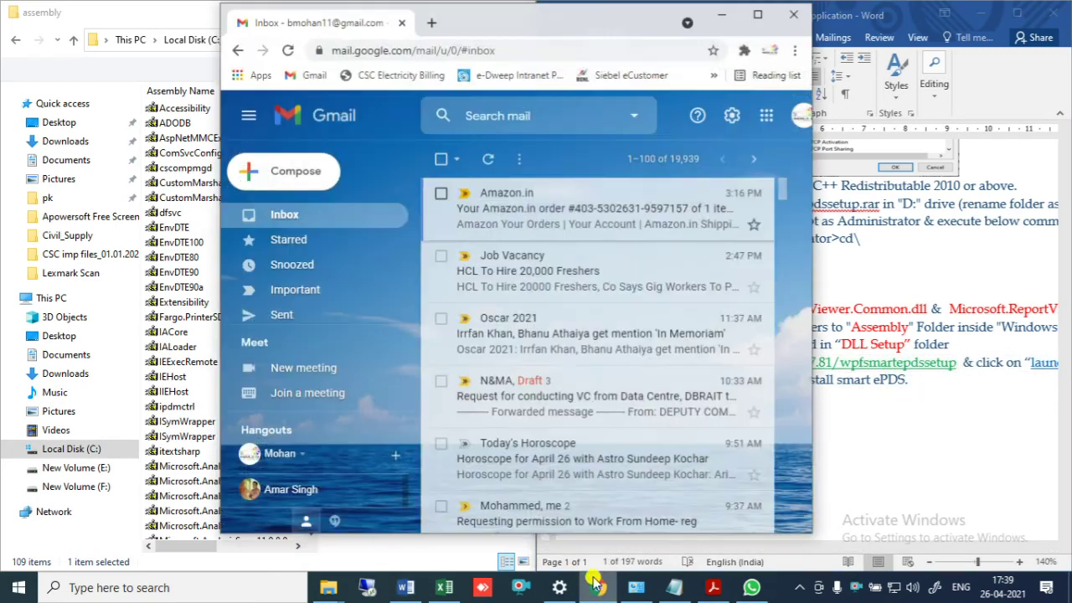
click(432, 21)
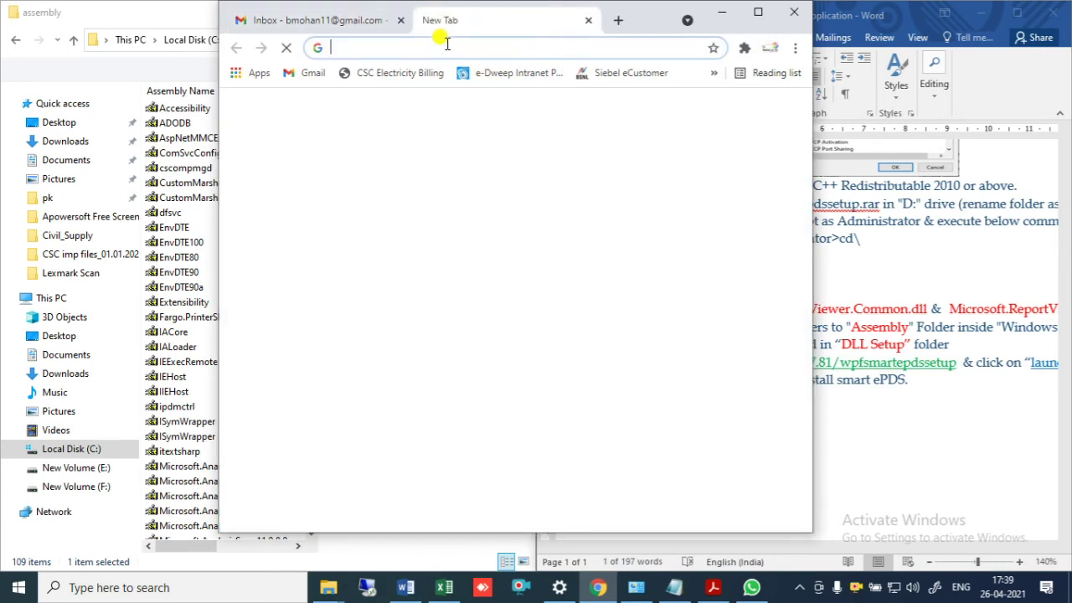
key(ctrl+v)
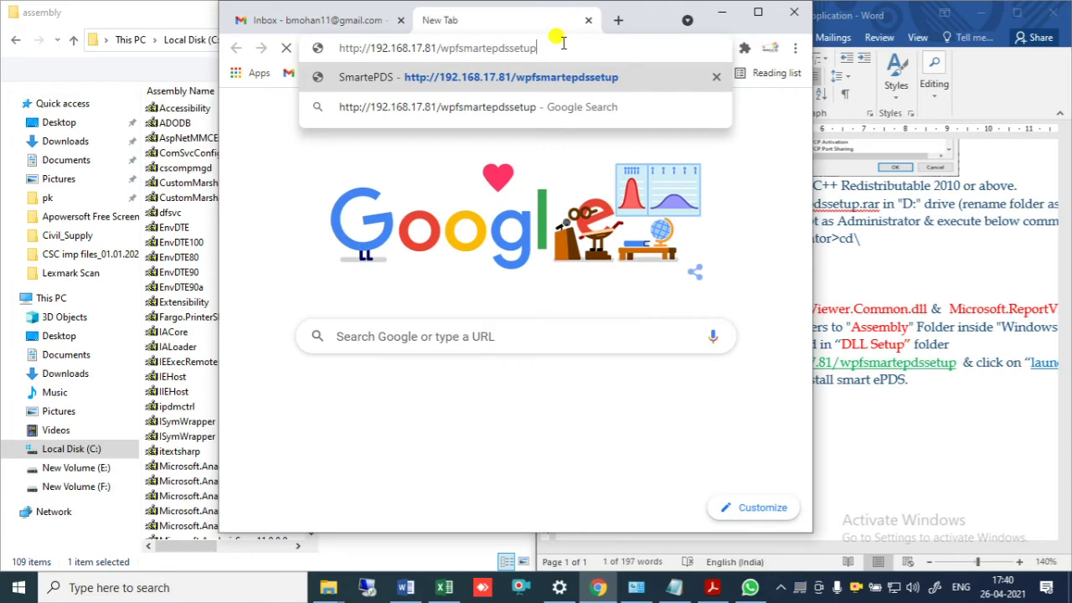
key(Return)
click(761, 15)
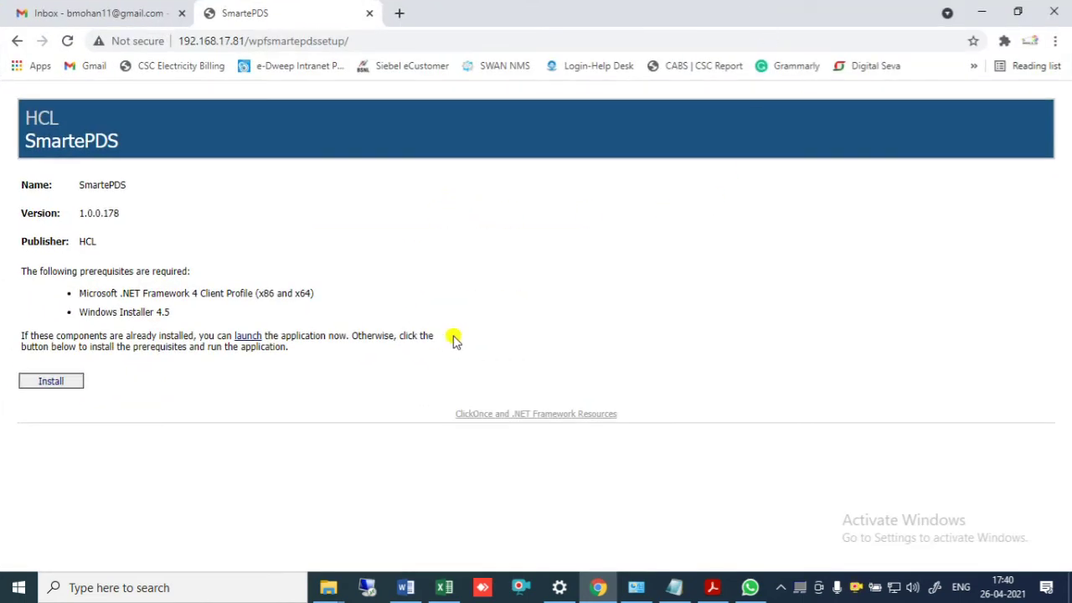
Launch SmartePDS from its setup page, open the downloaded Shell (4).application file, and approve the installation despite the unverified publisher.
click(248, 338)
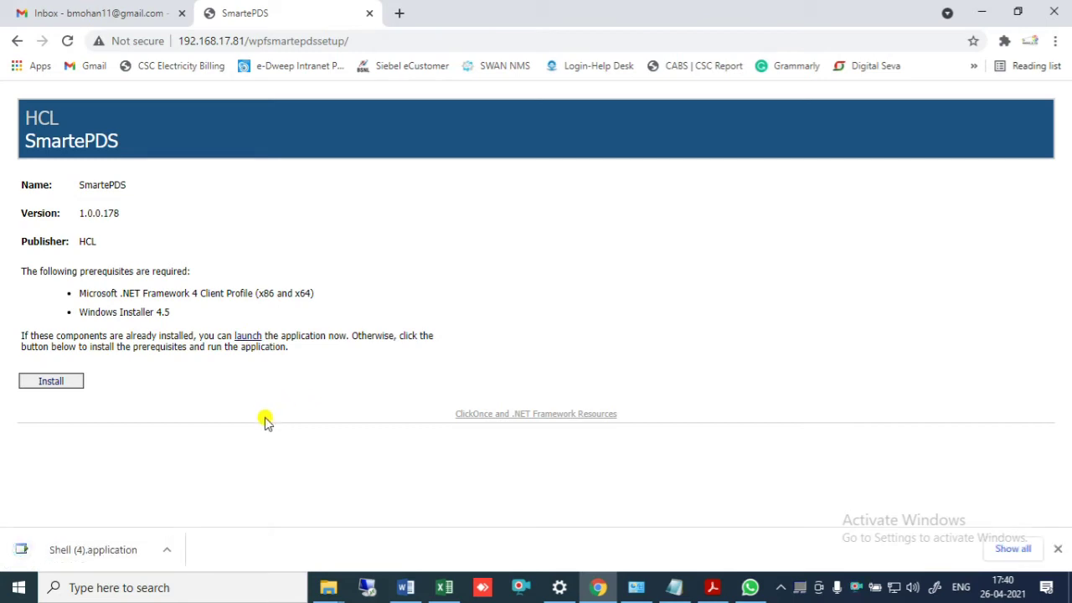
right_click(87, 553)
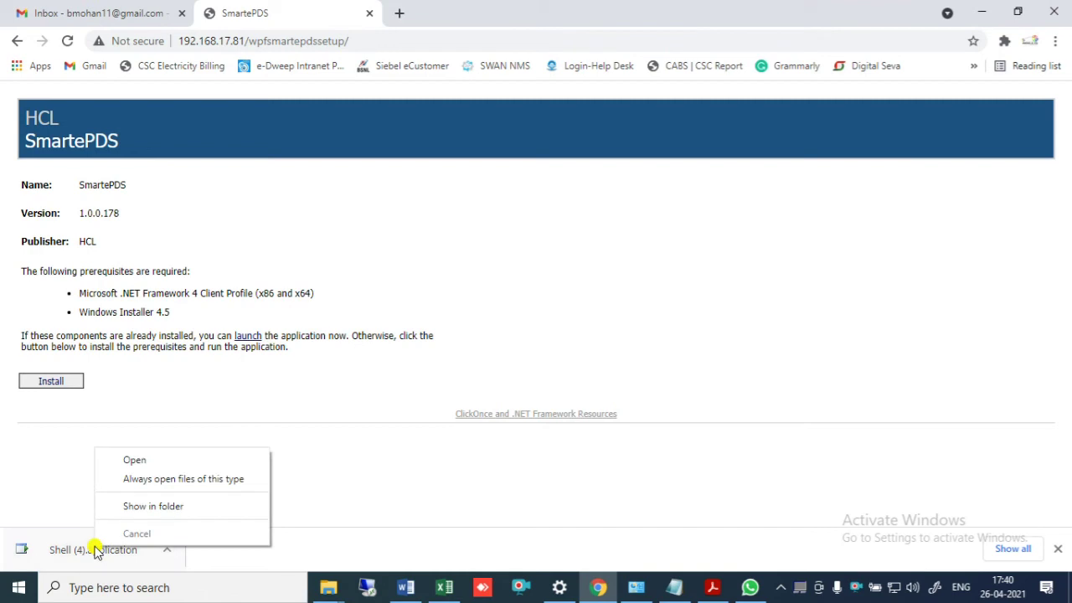
click(84, 555)
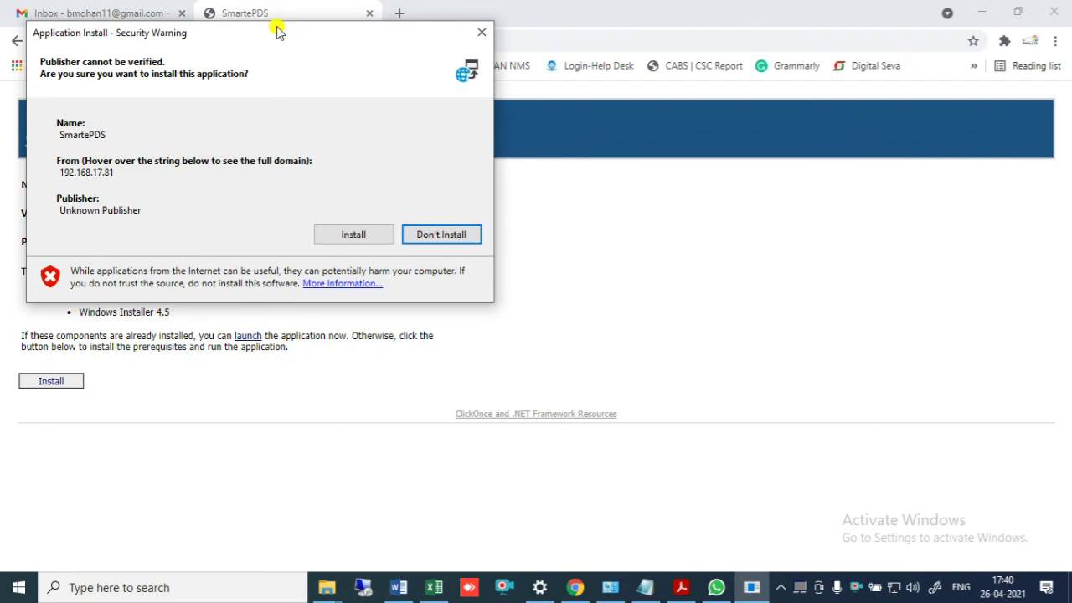
click(350, 237)
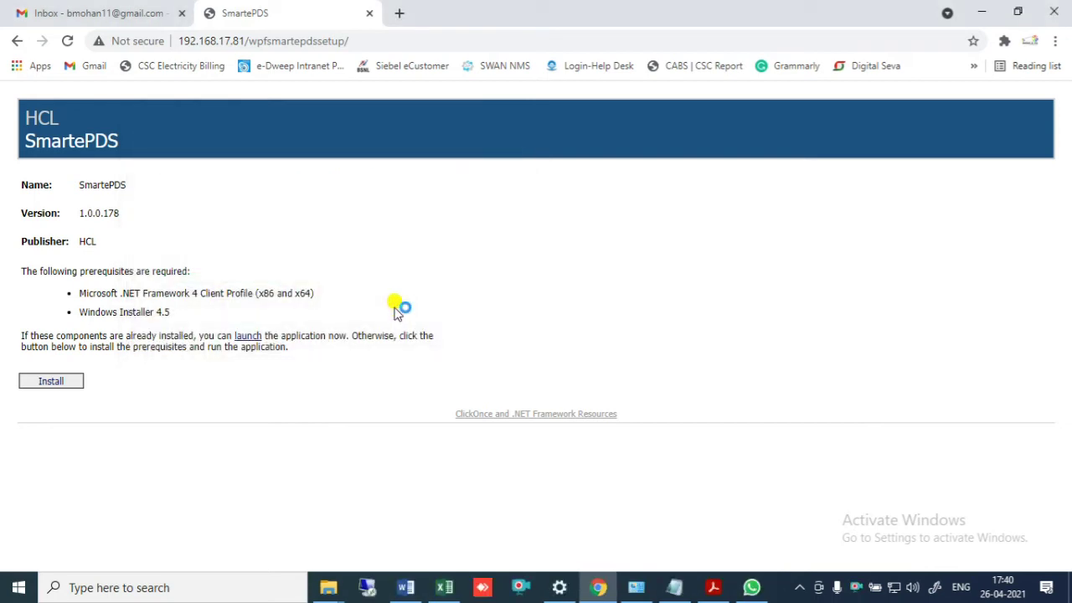
Show the desktop and reposition the ANePDS login window once it opens.
key(super+d)
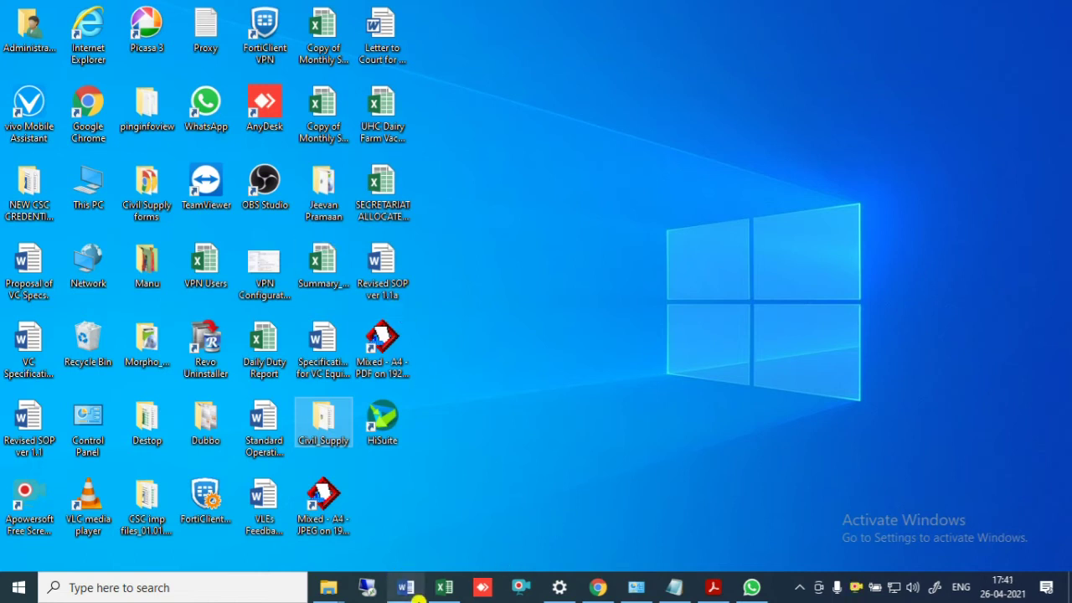
mouse_move(433, 593)
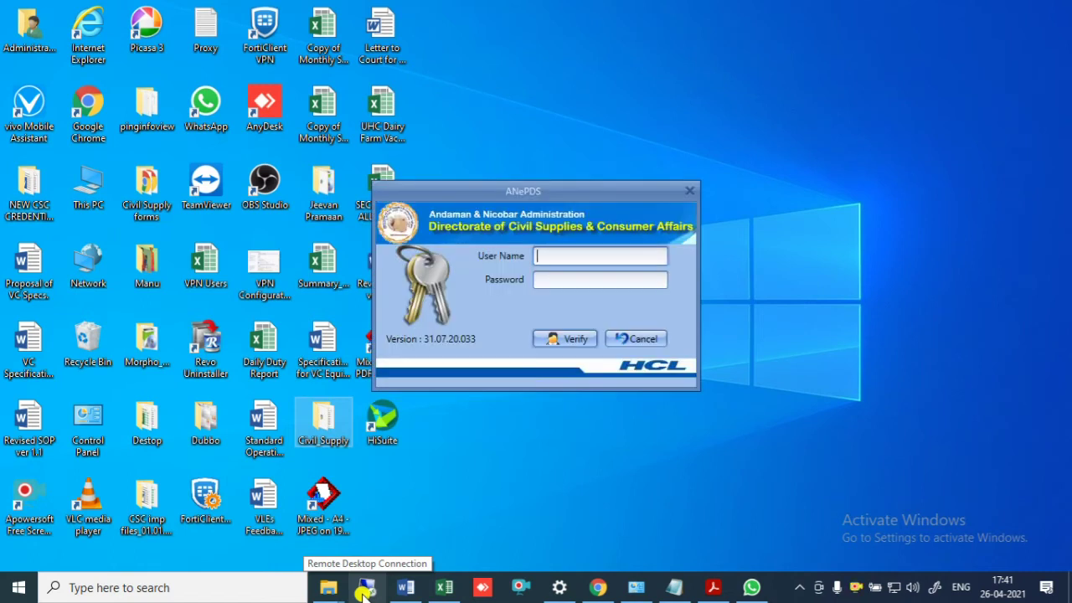
click(596, 192)
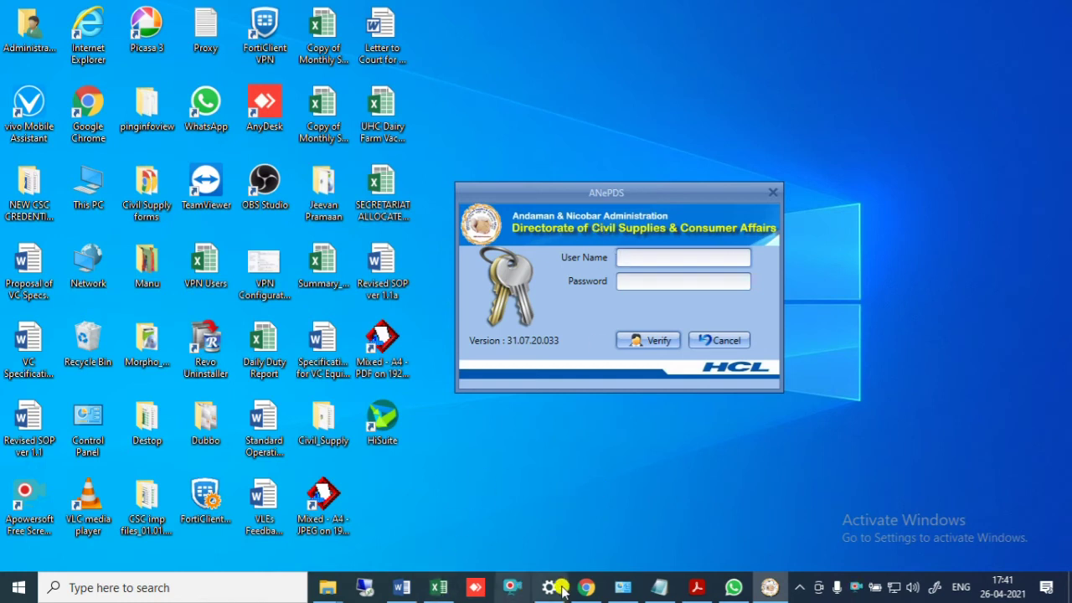
Copy the user name from the first line of the untitled Notepad note and paste it into the ANePDS User Name field.
click(656, 591)
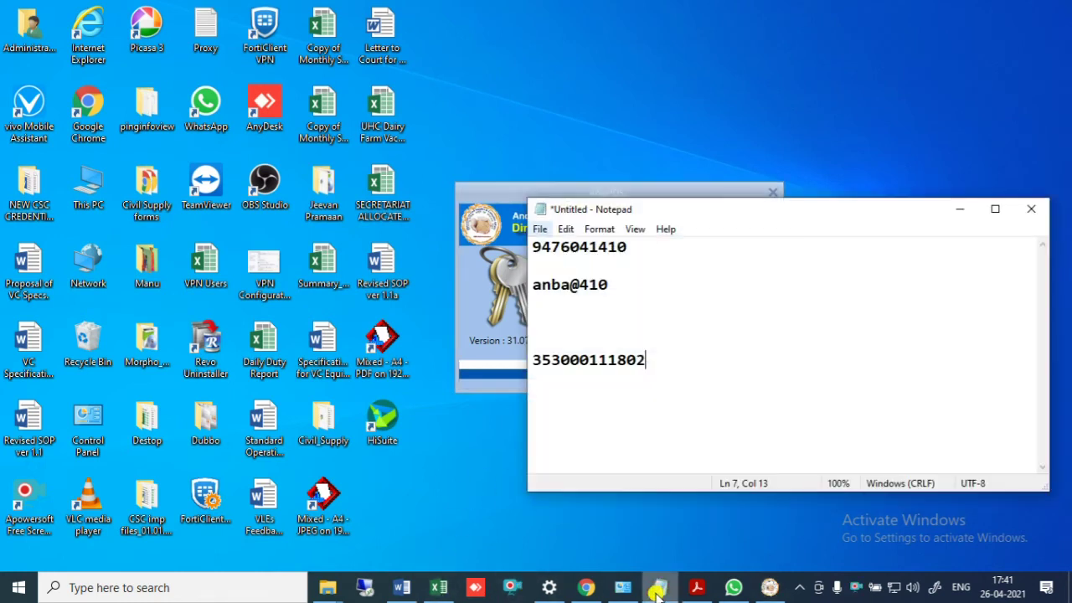
double_click(578, 247)
click(616, 246)
drag(628, 246, 496, 242)
key(ctrl+c)
click(506, 258)
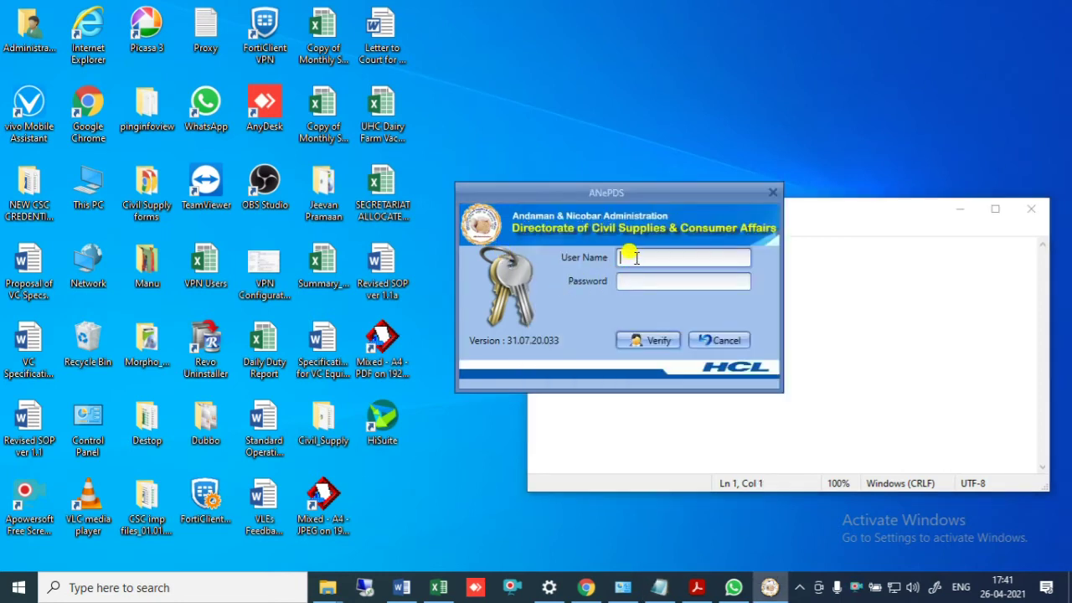
click(637, 257)
key(ctrl+v)
Copy the account password from Notepad into the ANePDS Password field and verify the login.
click(642, 427)
click(610, 284)
drag(611, 284, 502, 281)
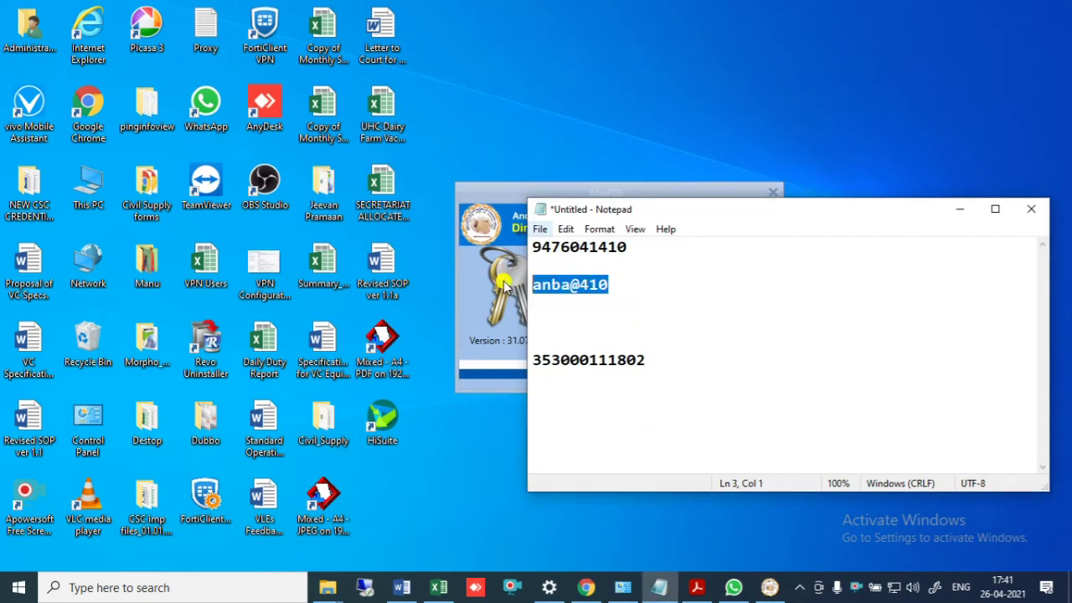
click(502, 280)
click(695, 282)
key(ctrl+v)
click(657, 345)
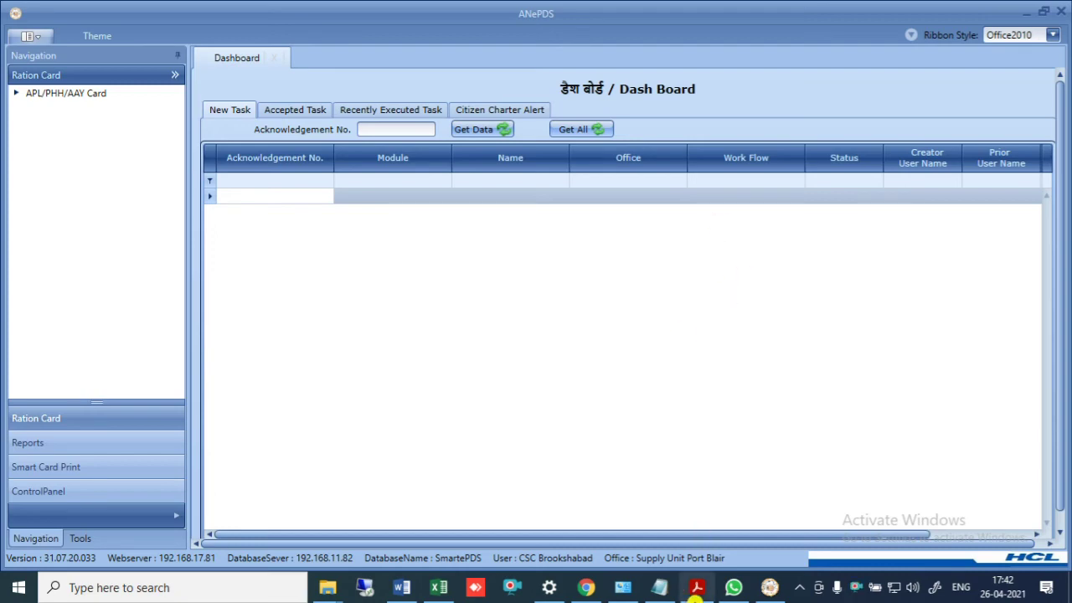
Review the final items of the Installation of ePDS Application document in Word, minimize it, and return to the ANePDS dashboard.
click(403, 589)
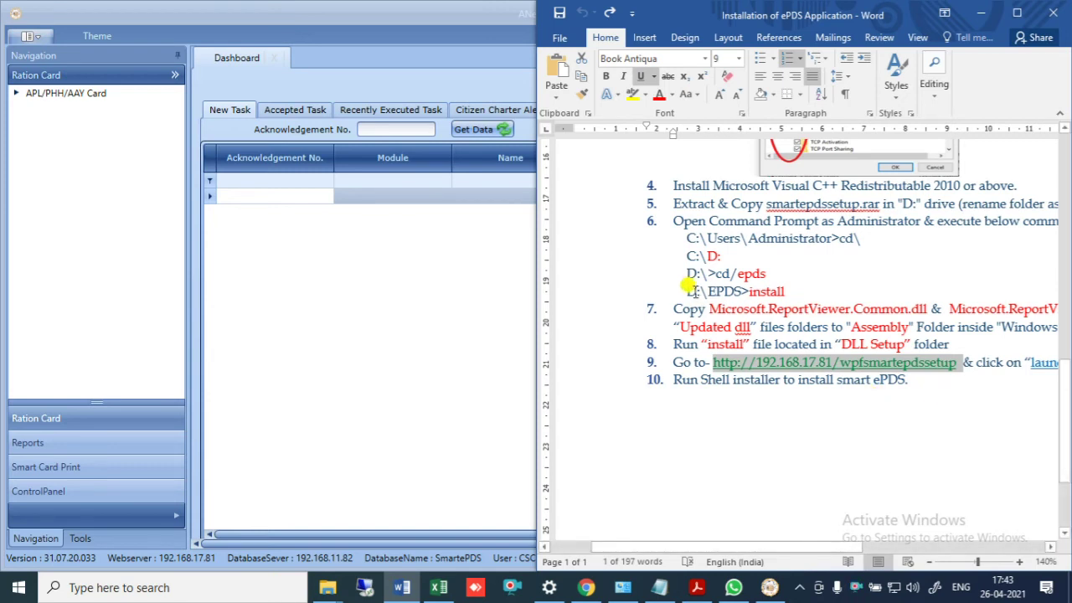
click(977, 12)
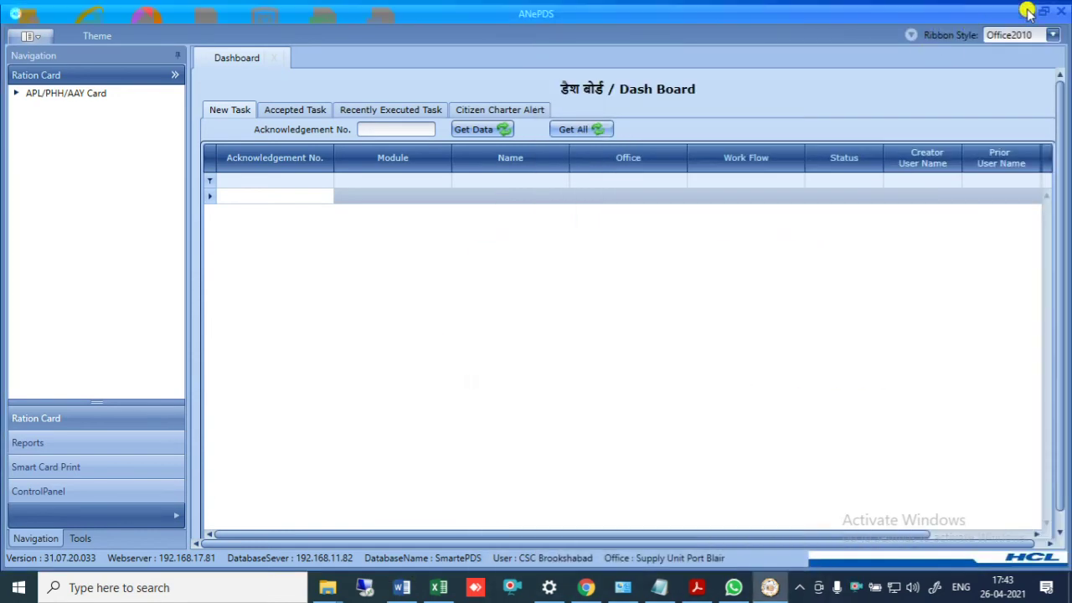
click(1029, 12)
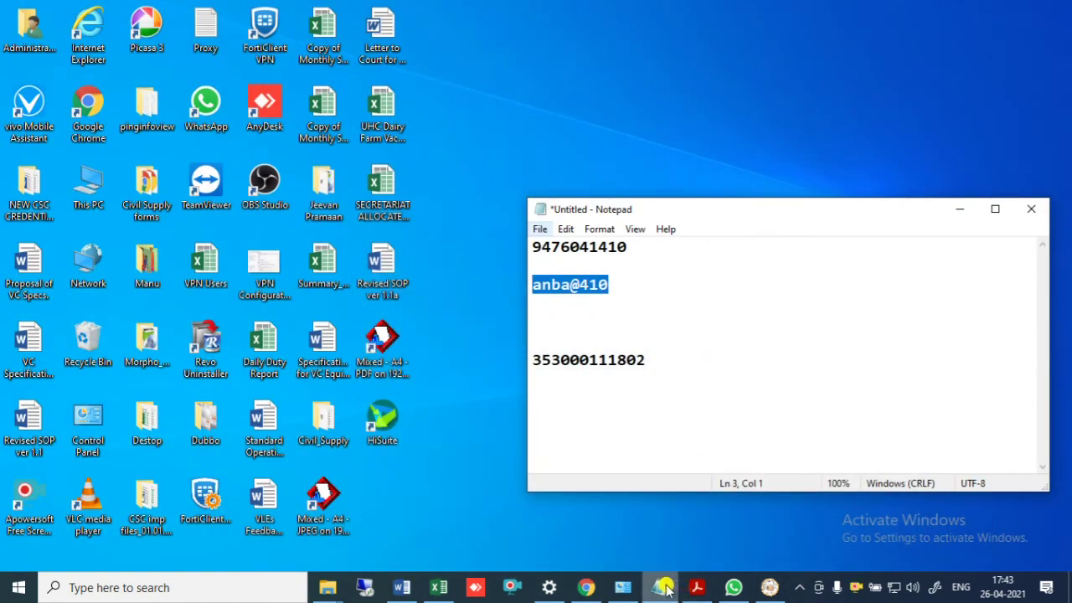
click(770, 589)
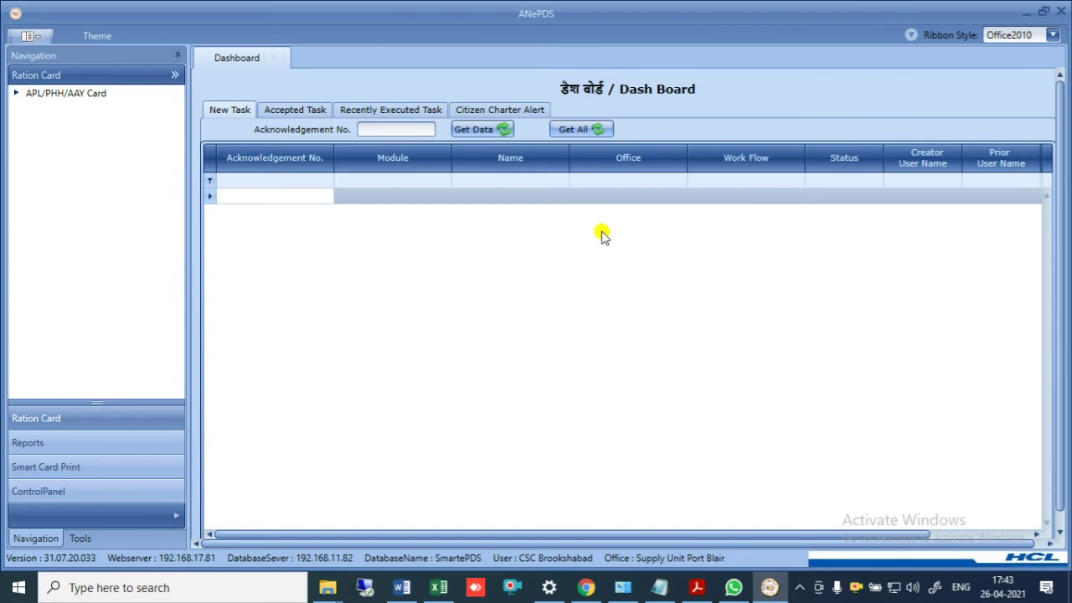
Open the Windows Date & time settings from the taskbar clock to check the current date, time and time zone.
click(997, 589)
click(999, 589)
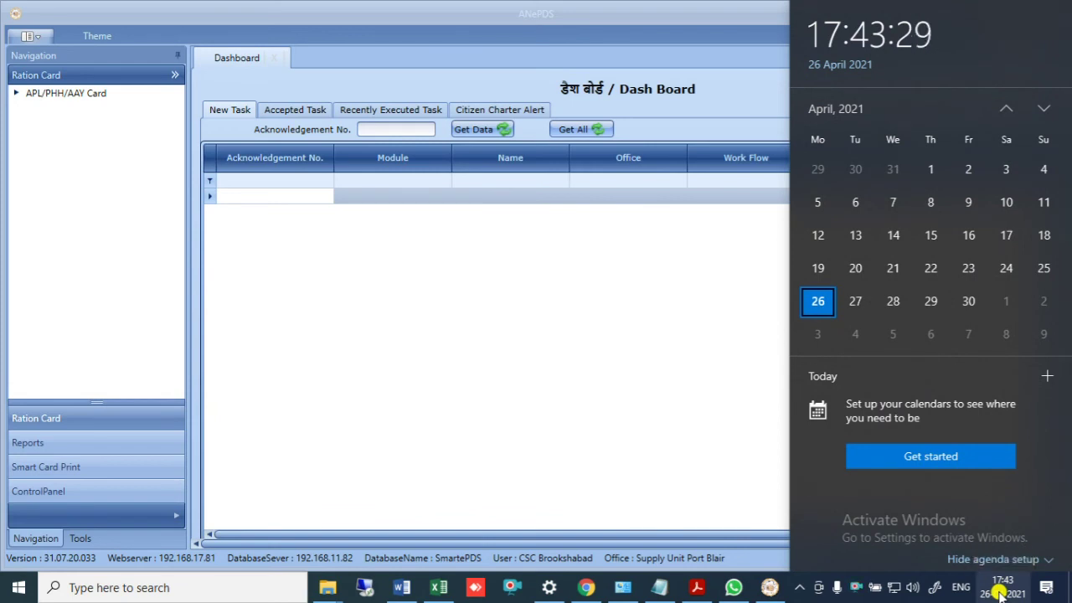
right_click(1001, 592)
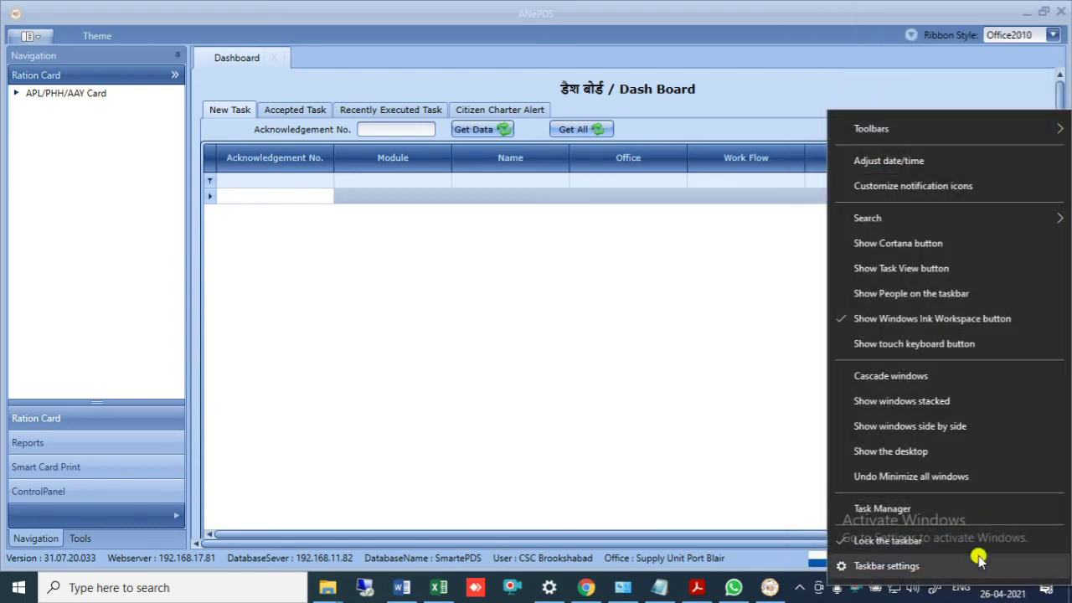
click(905, 161)
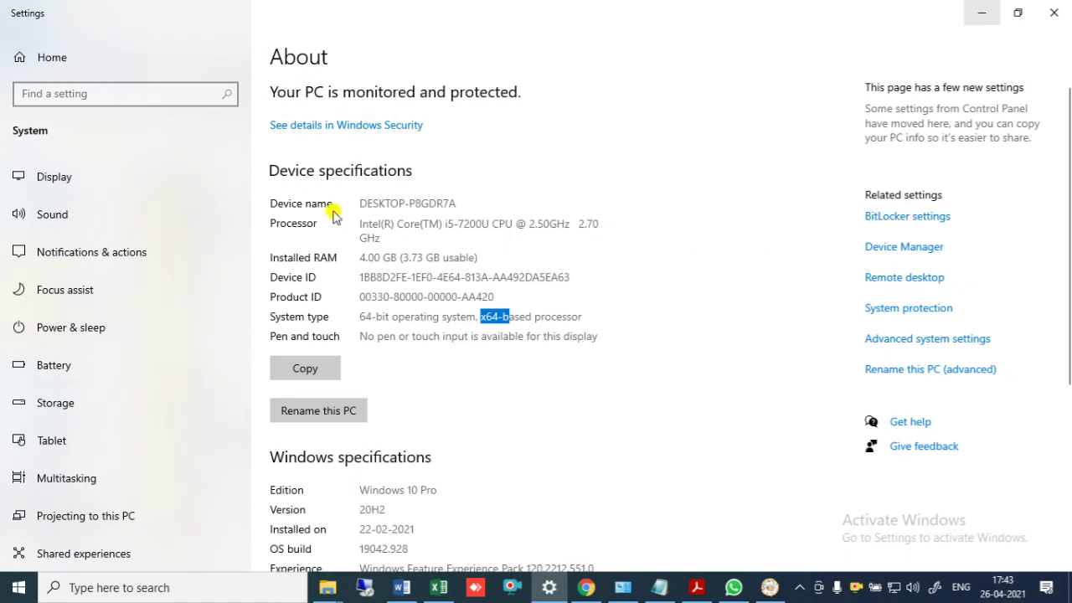
right_click(1005, 589)
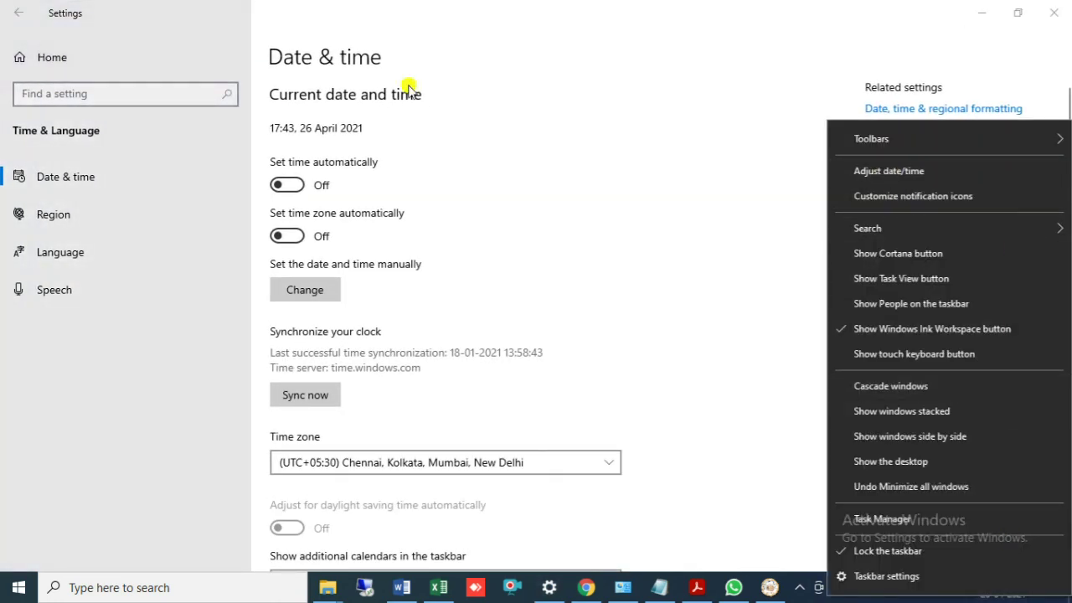
click(656, 263)
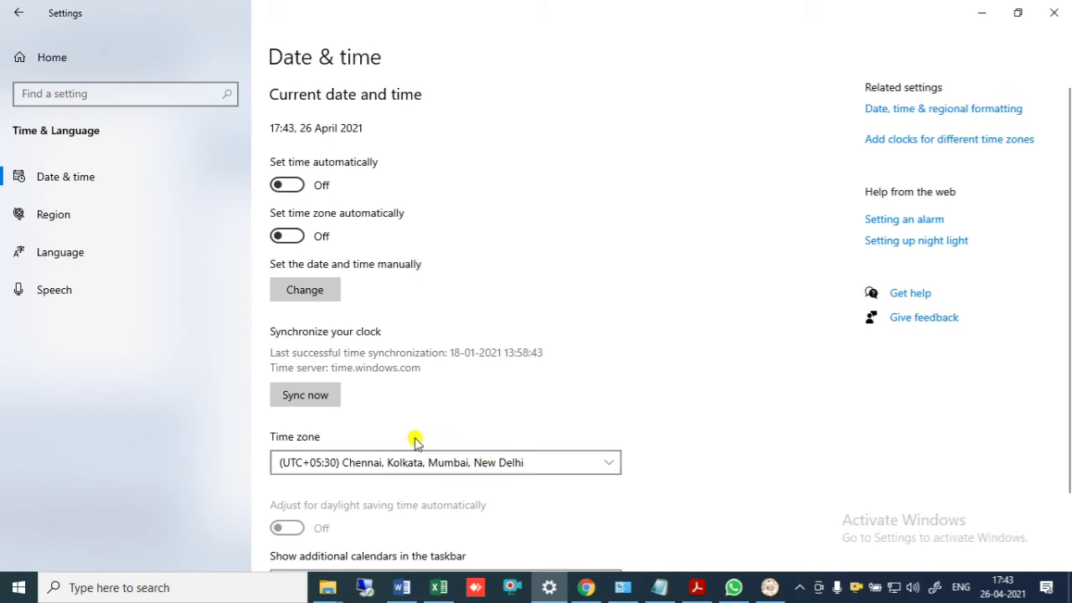
Check the country and regional format in the Region settings, and return to Date & time to compare with the system clock.
click(73, 218)
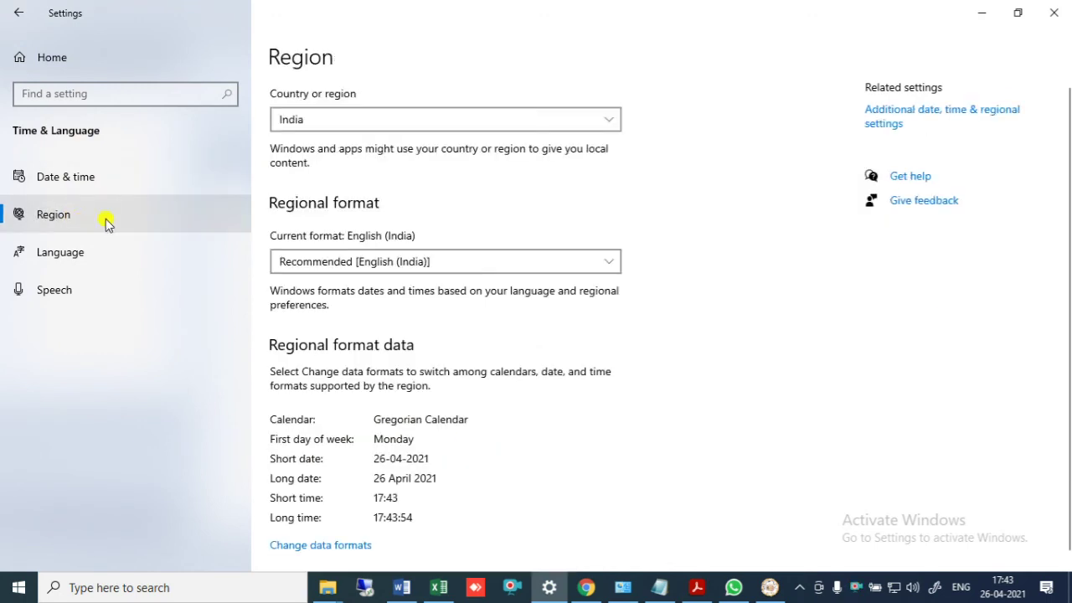
click(299, 121)
click(299, 120)
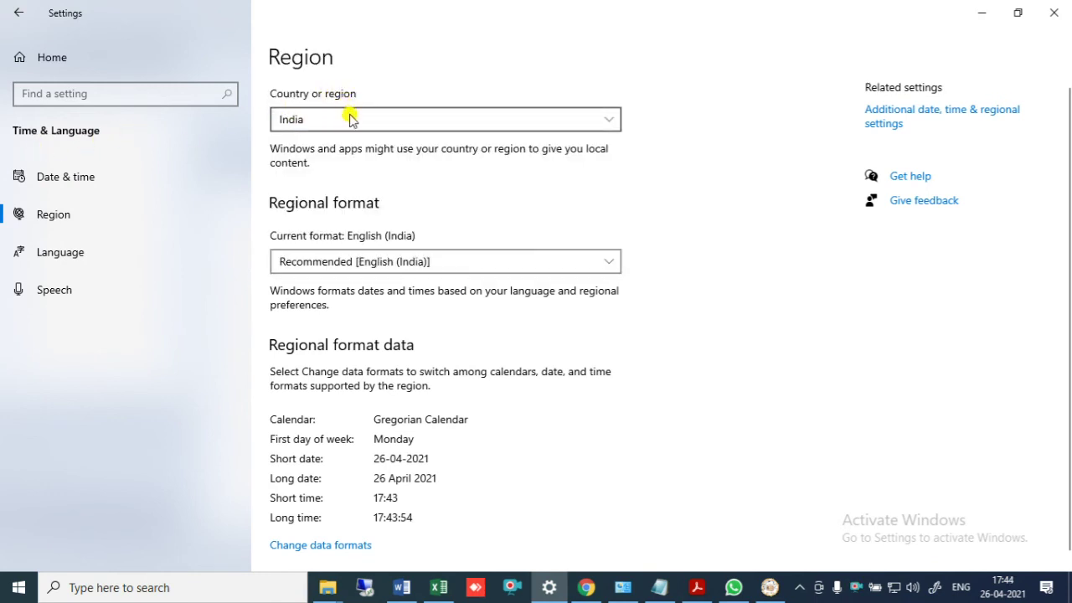
click(62, 181)
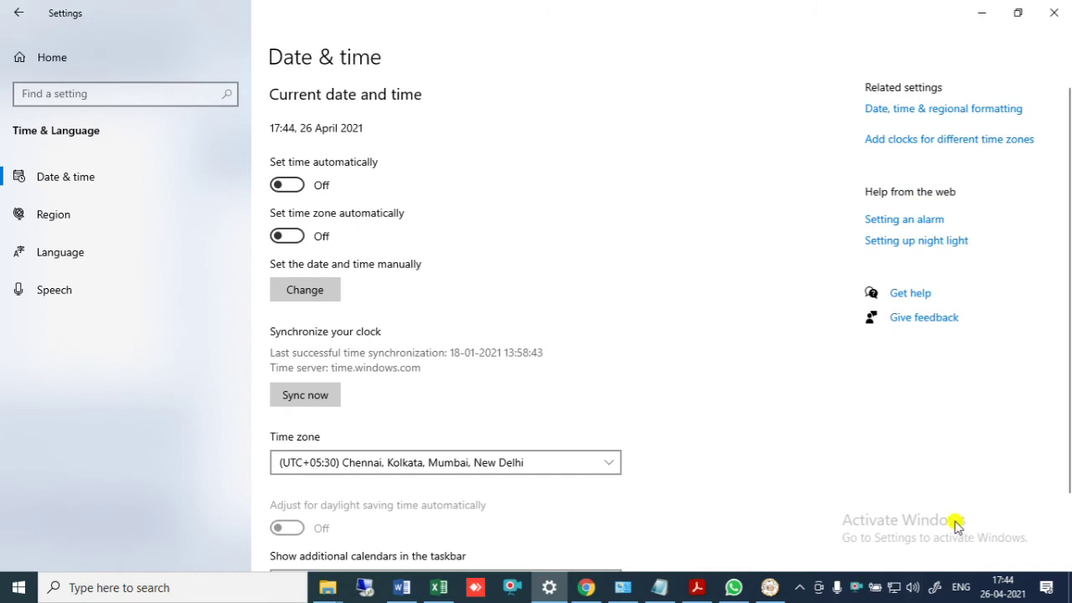
mouse_move(1004, 591)
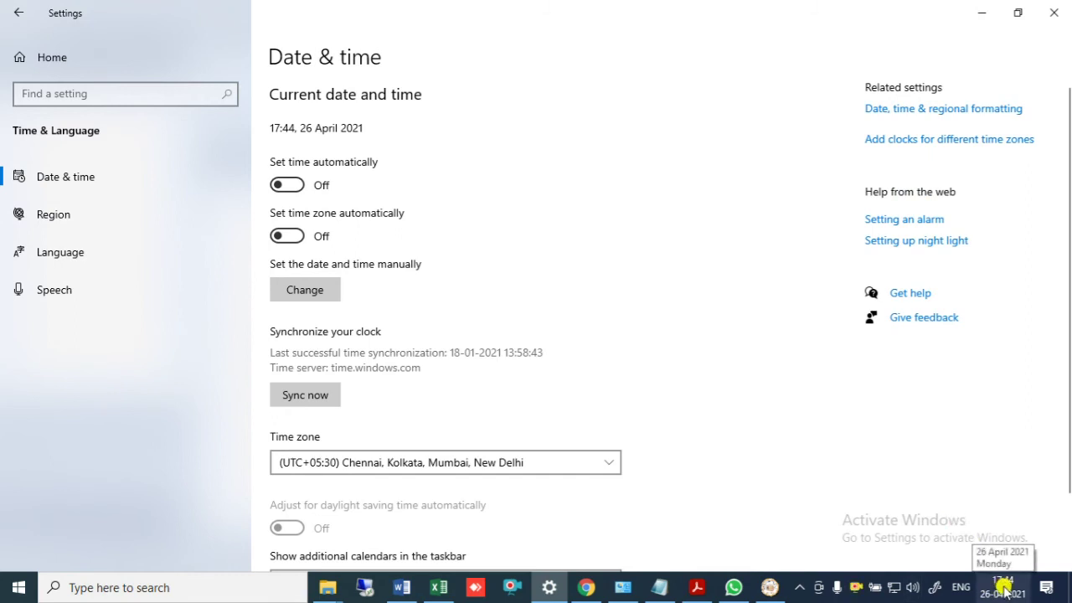